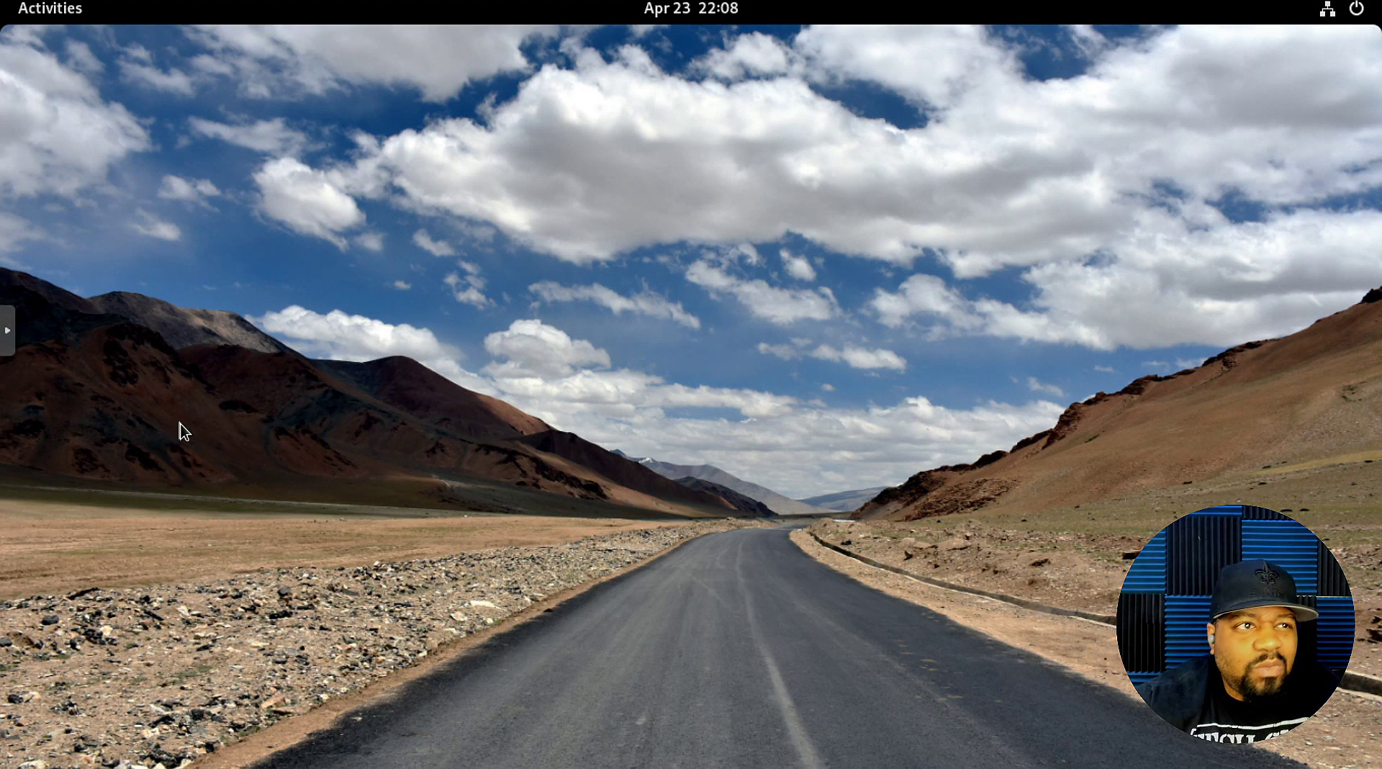
Launch Image Viewer from the Utilities folder in the application grid.
click(41, 10)
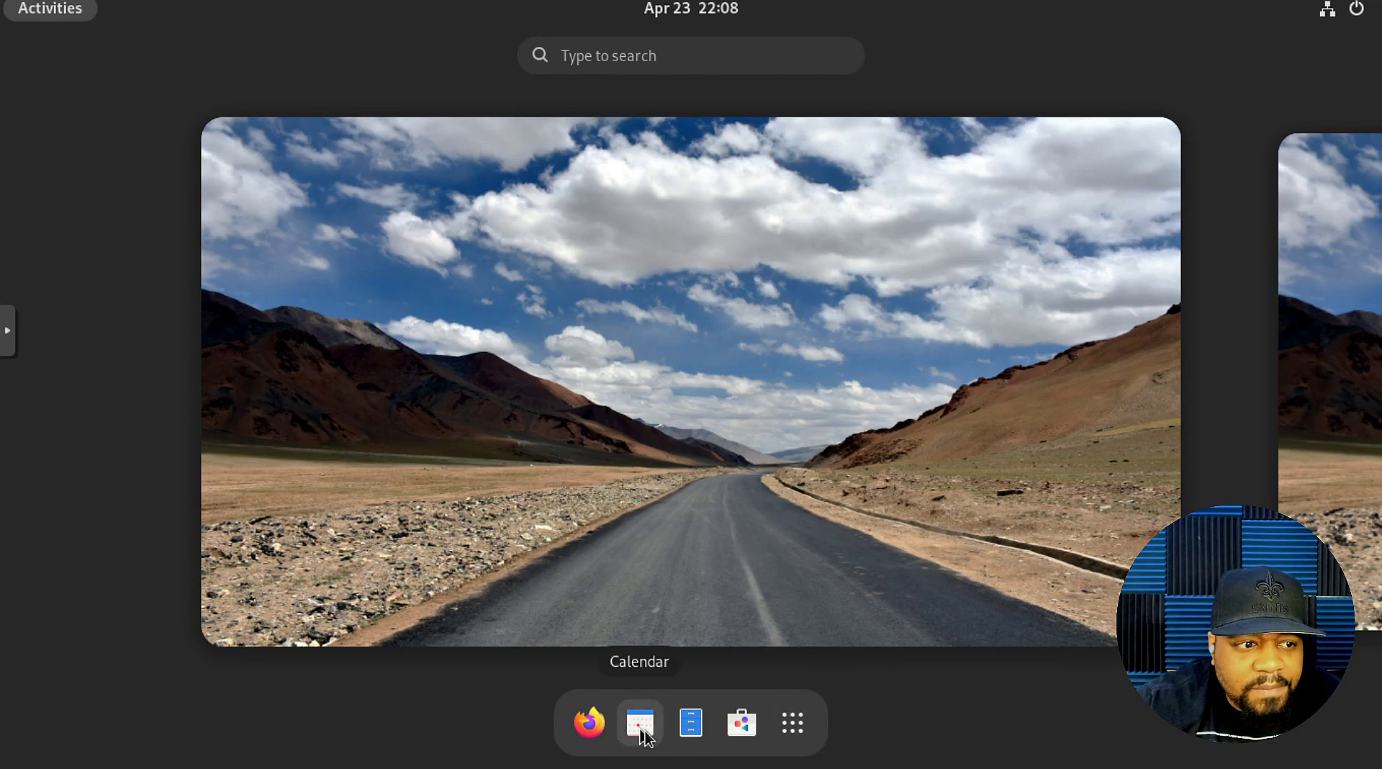
click(793, 725)
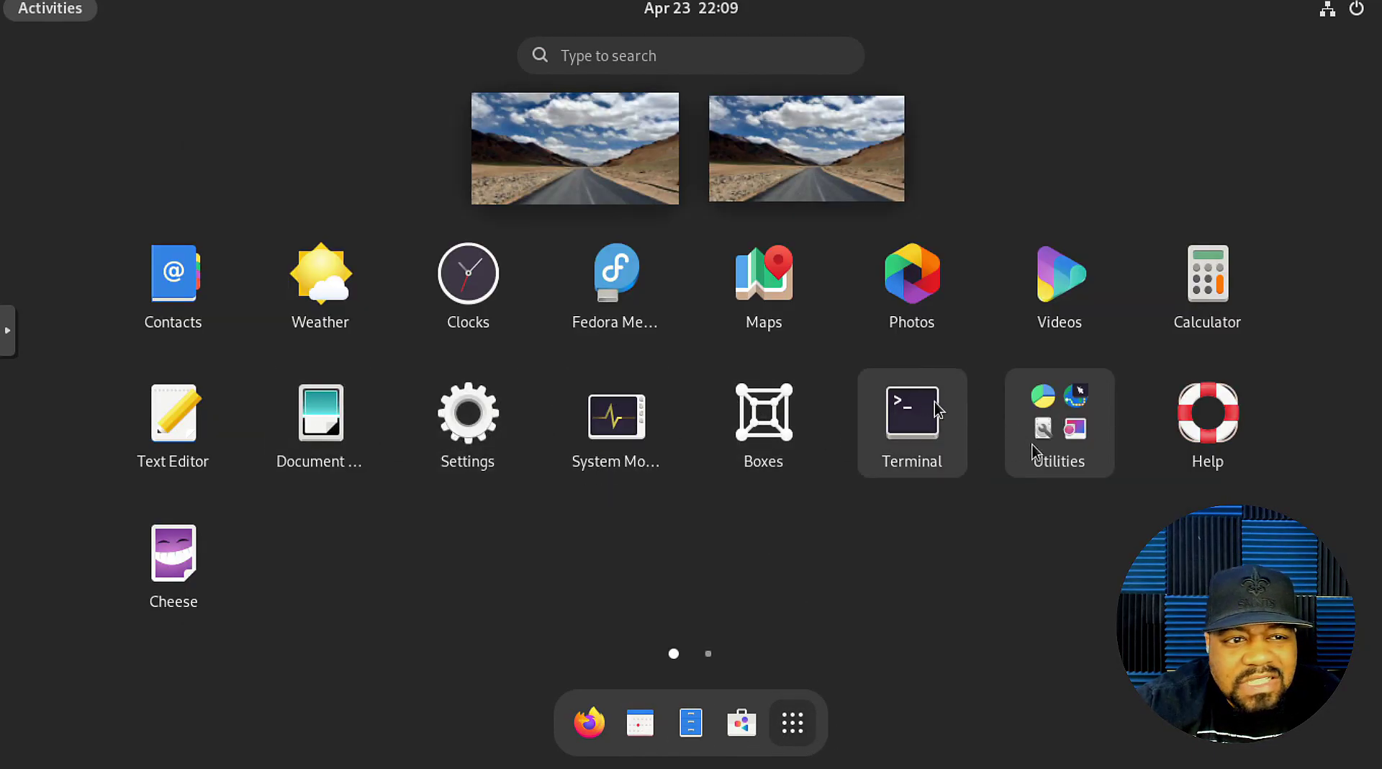
click(1058, 460)
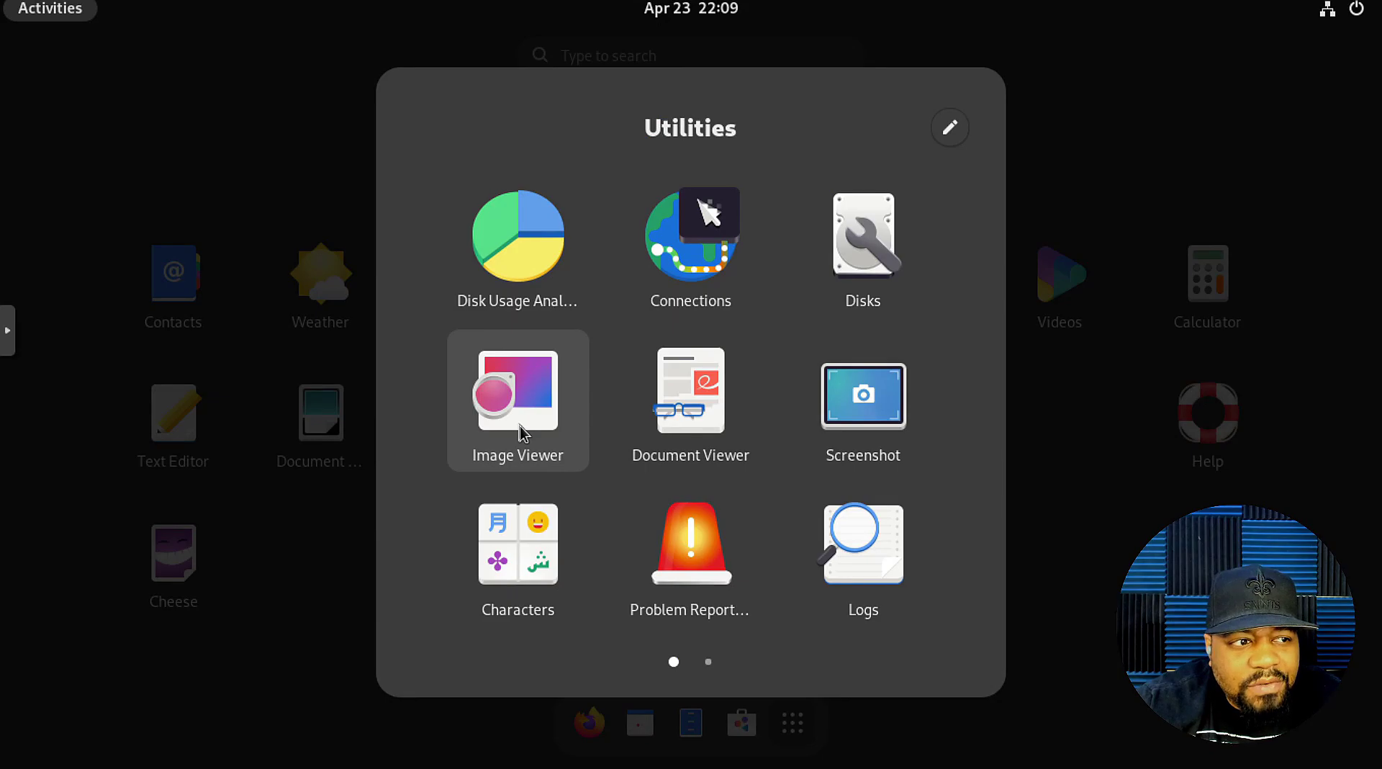
click(539, 414)
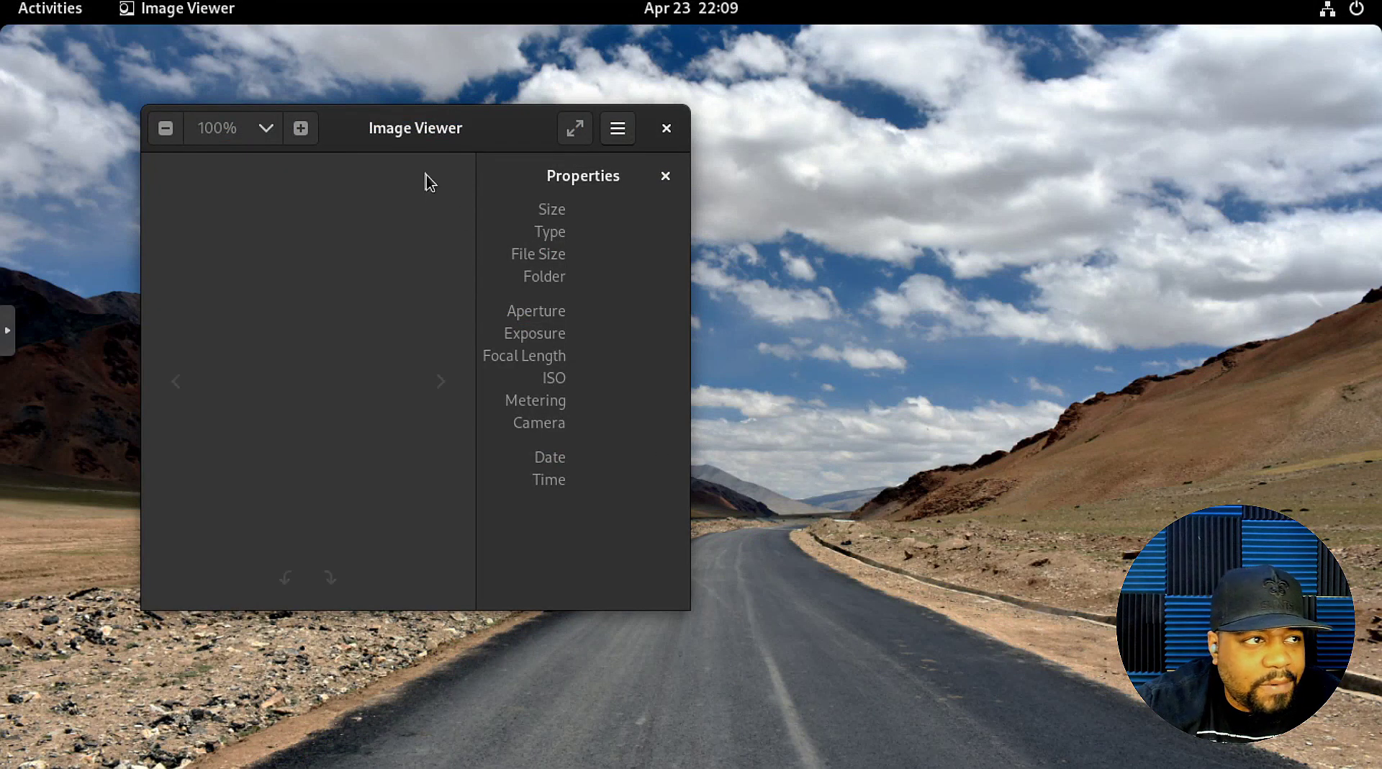
Check Image Viewer's About dialog for version 41.2, then close the app.
click(617, 133)
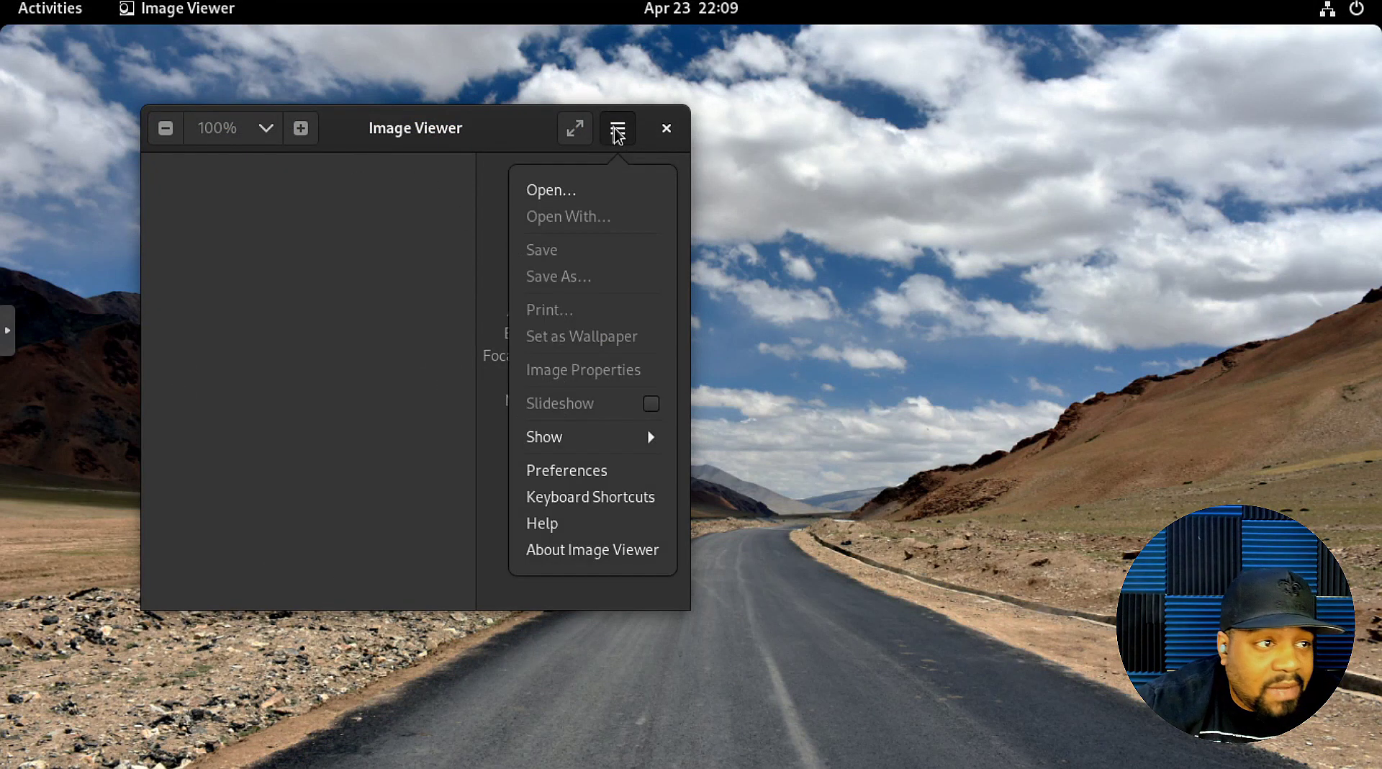
click(574, 549)
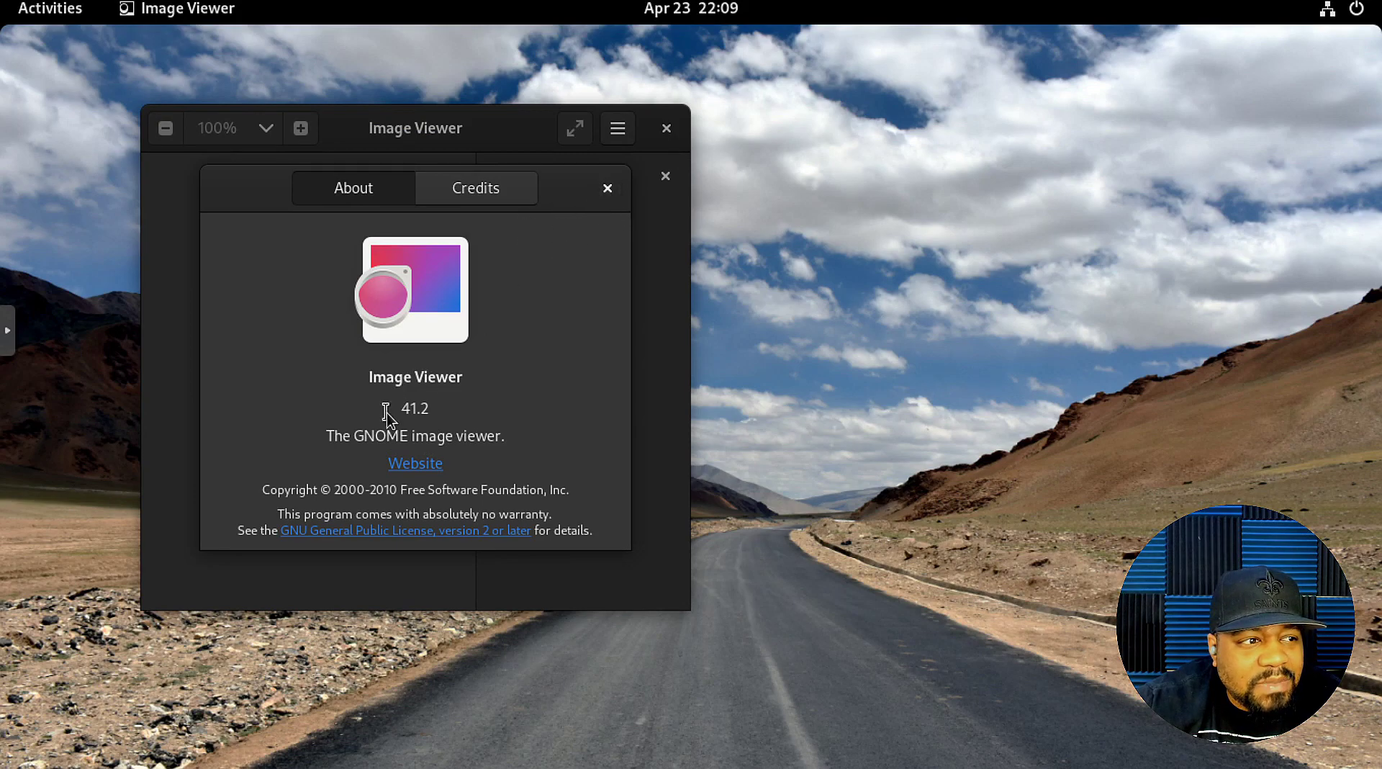
click(607, 187)
click(667, 128)
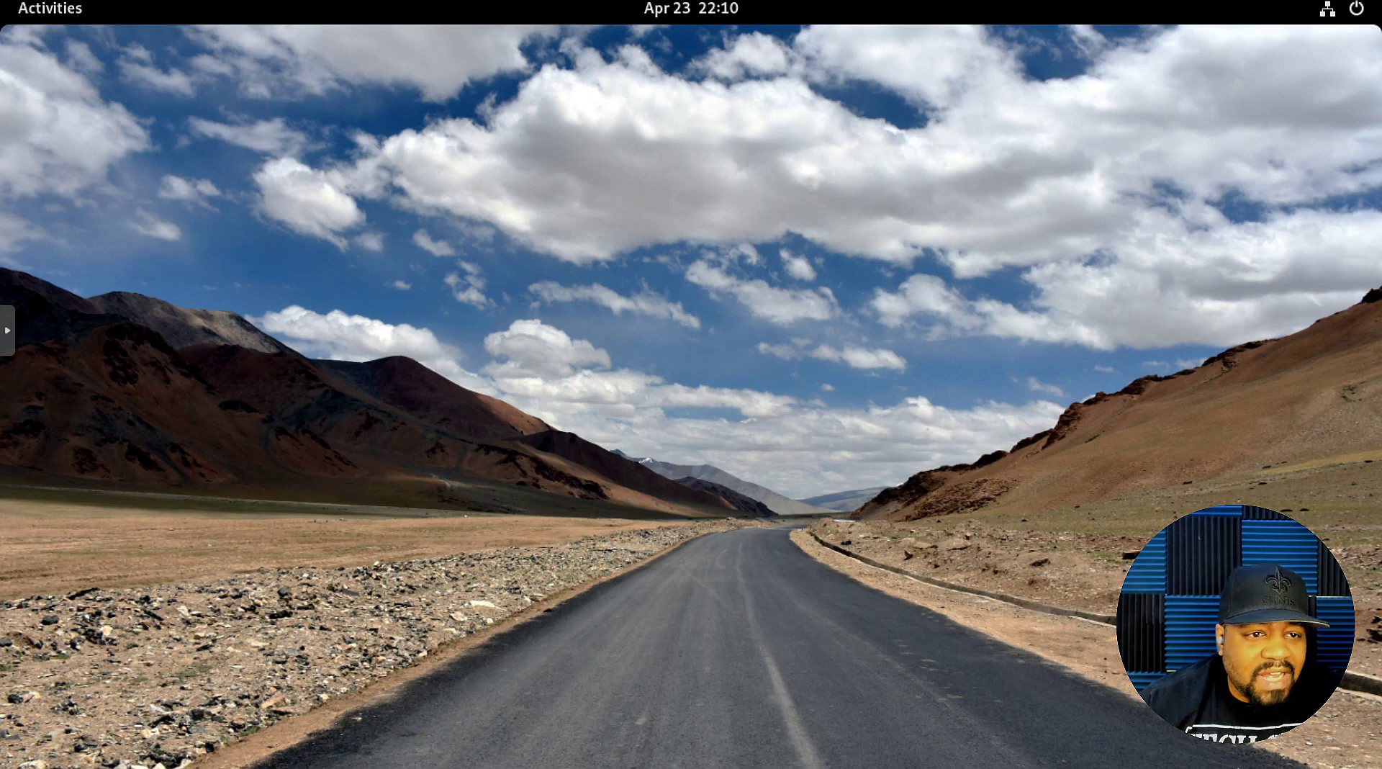
Launch Terminal from the application grid and move its window toward the centre.
click(29, 15)
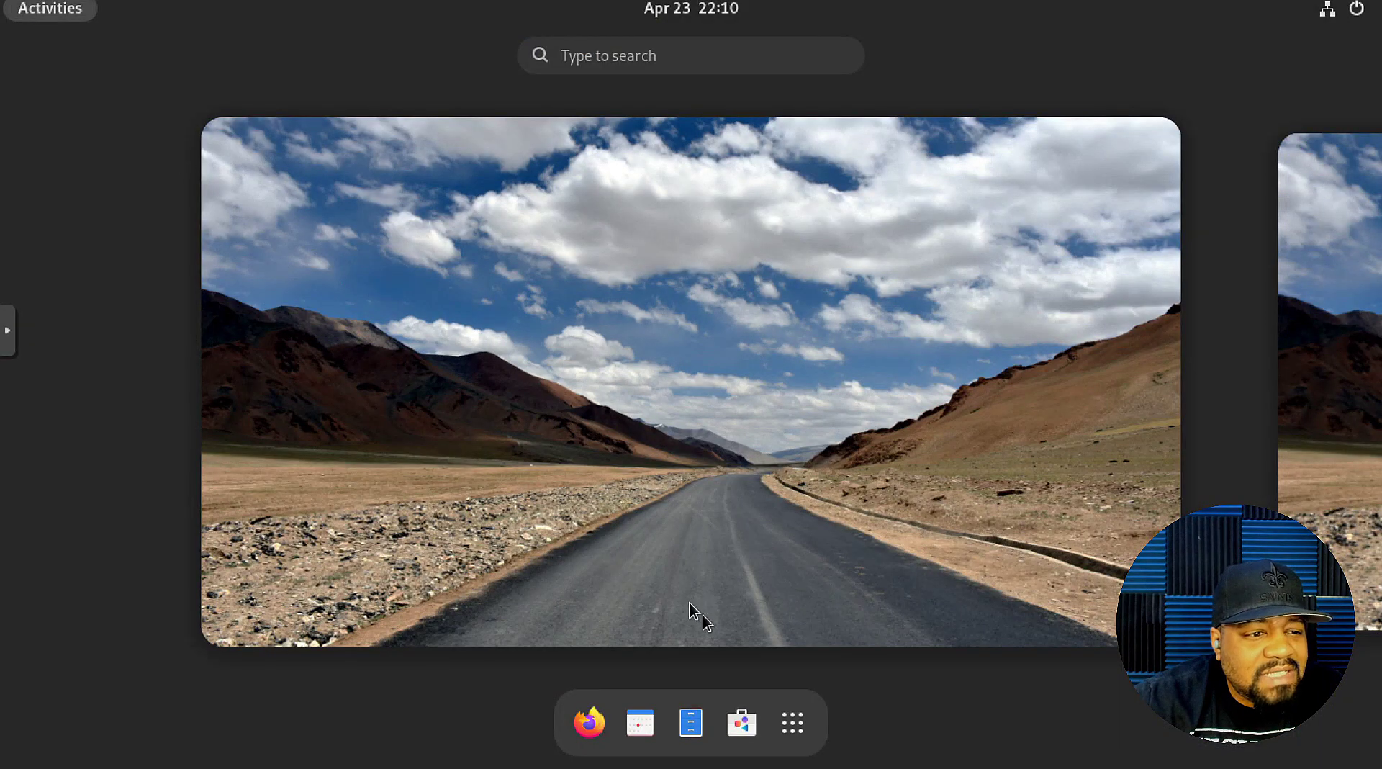
click(792, 720)
click(915, 421)
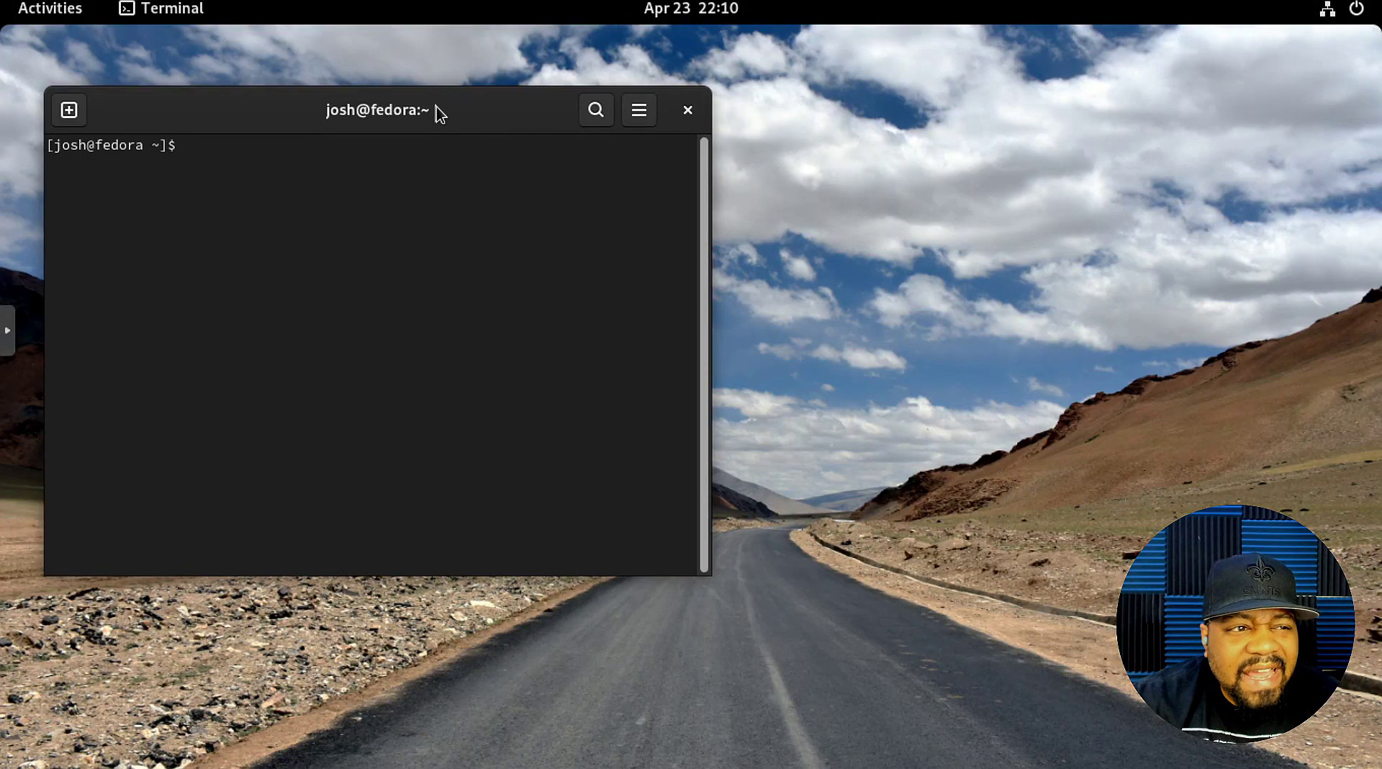
drag(436, 106, 710, 192)
Enlarge the terminal text two steps and run sudo dnf upgrade.
click(919, 195)
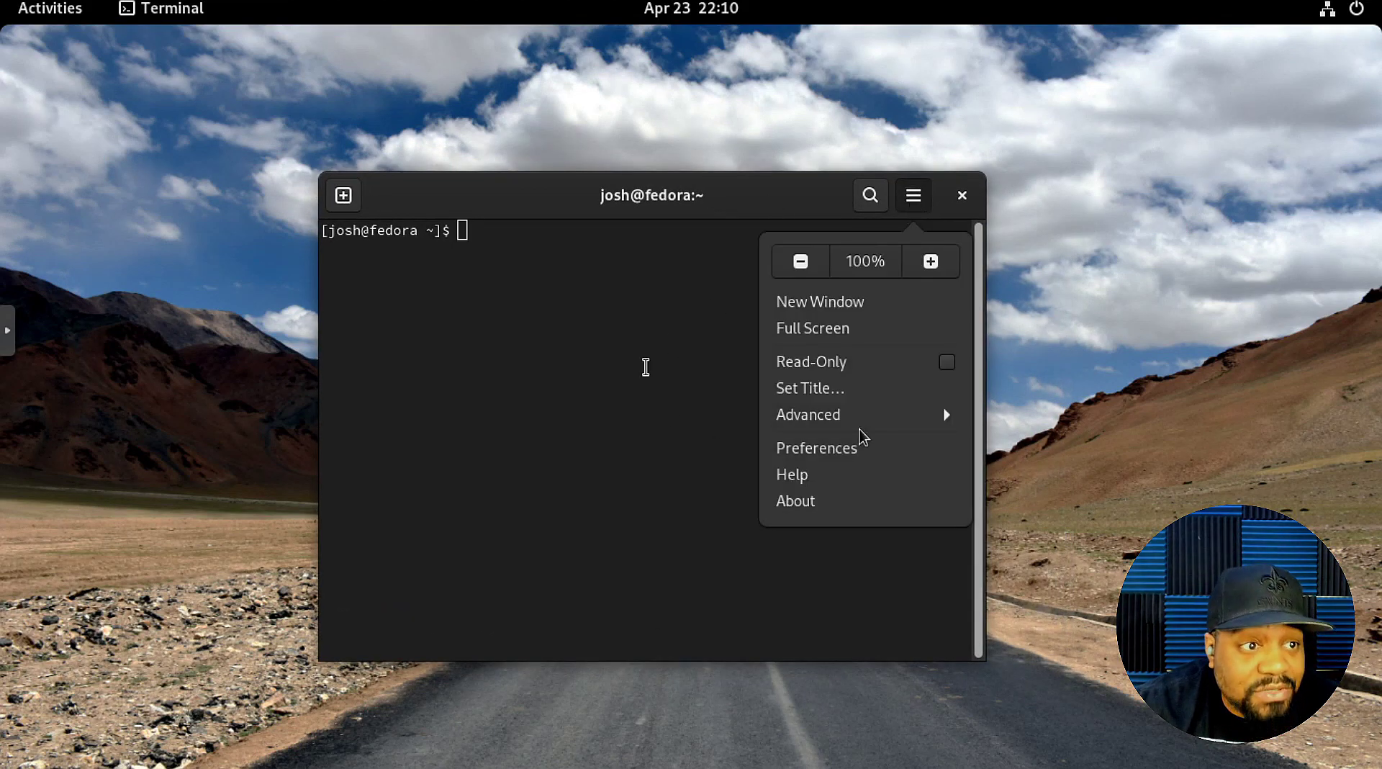
click(930, 262)
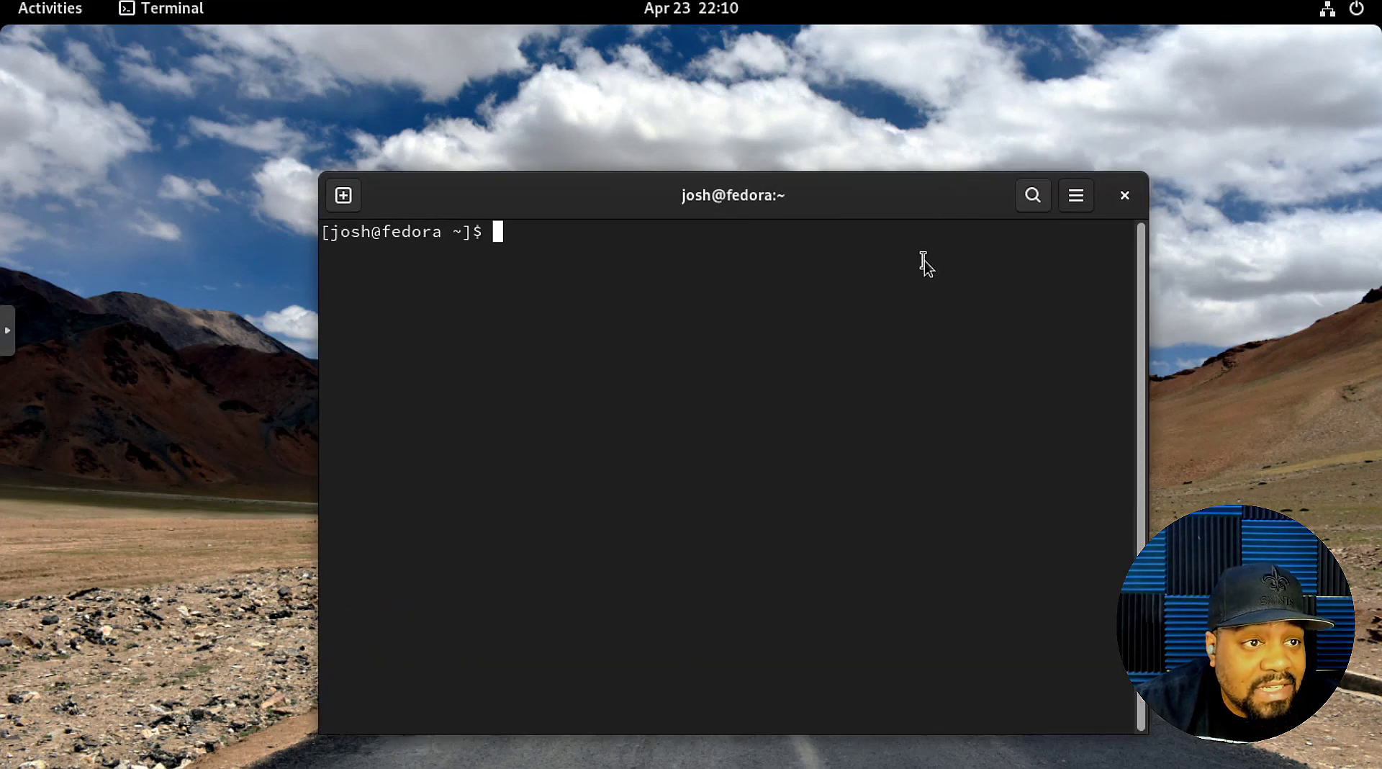
click(1074, 200)
click(1094, 261)
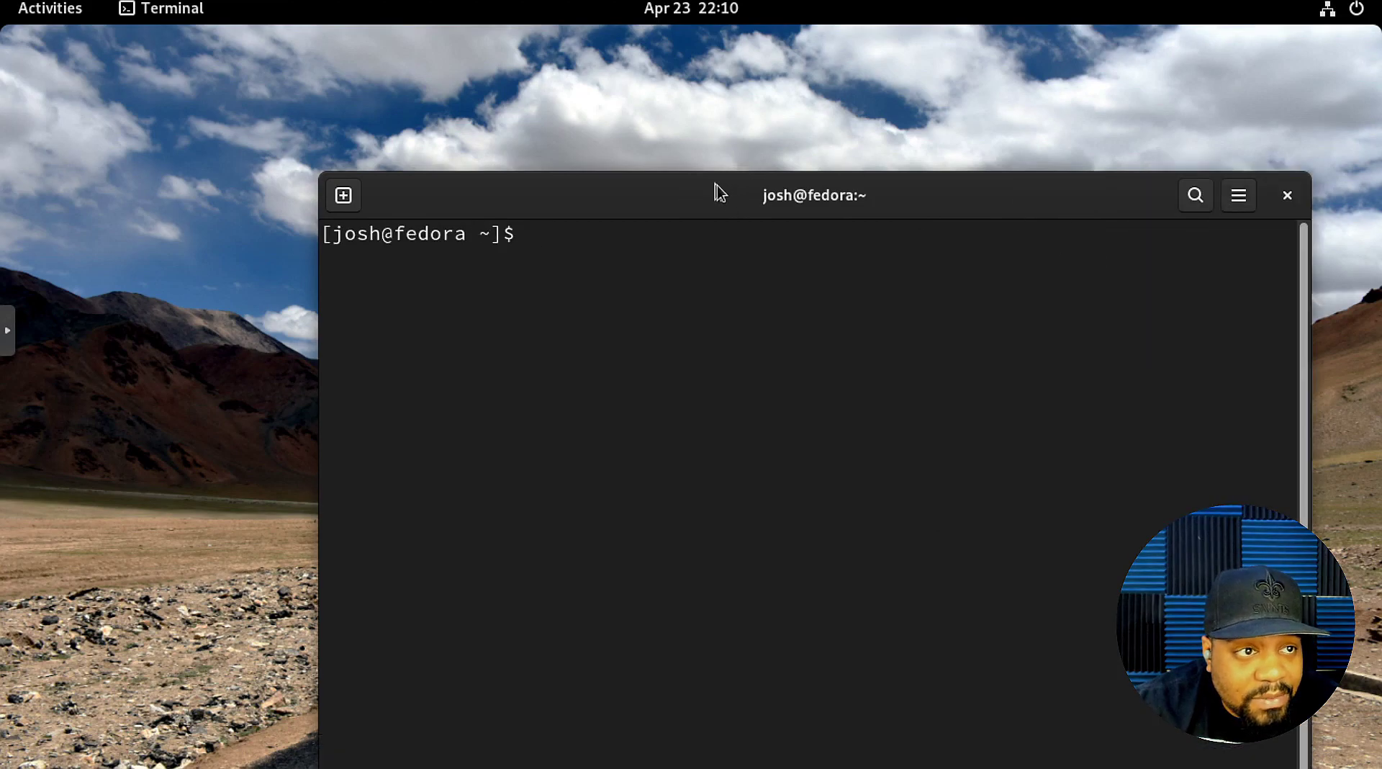
drag(581, 125, 487, 90)
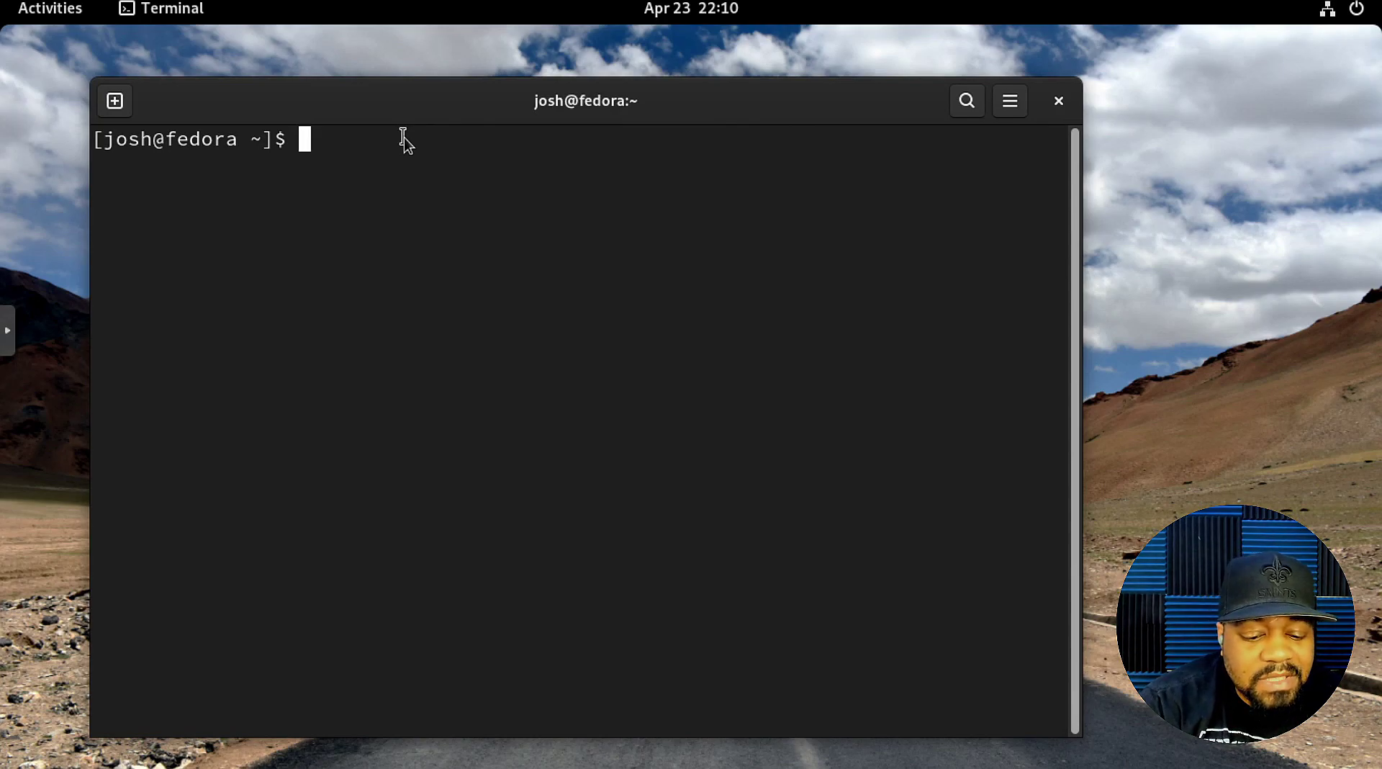
text(sudo dnf)
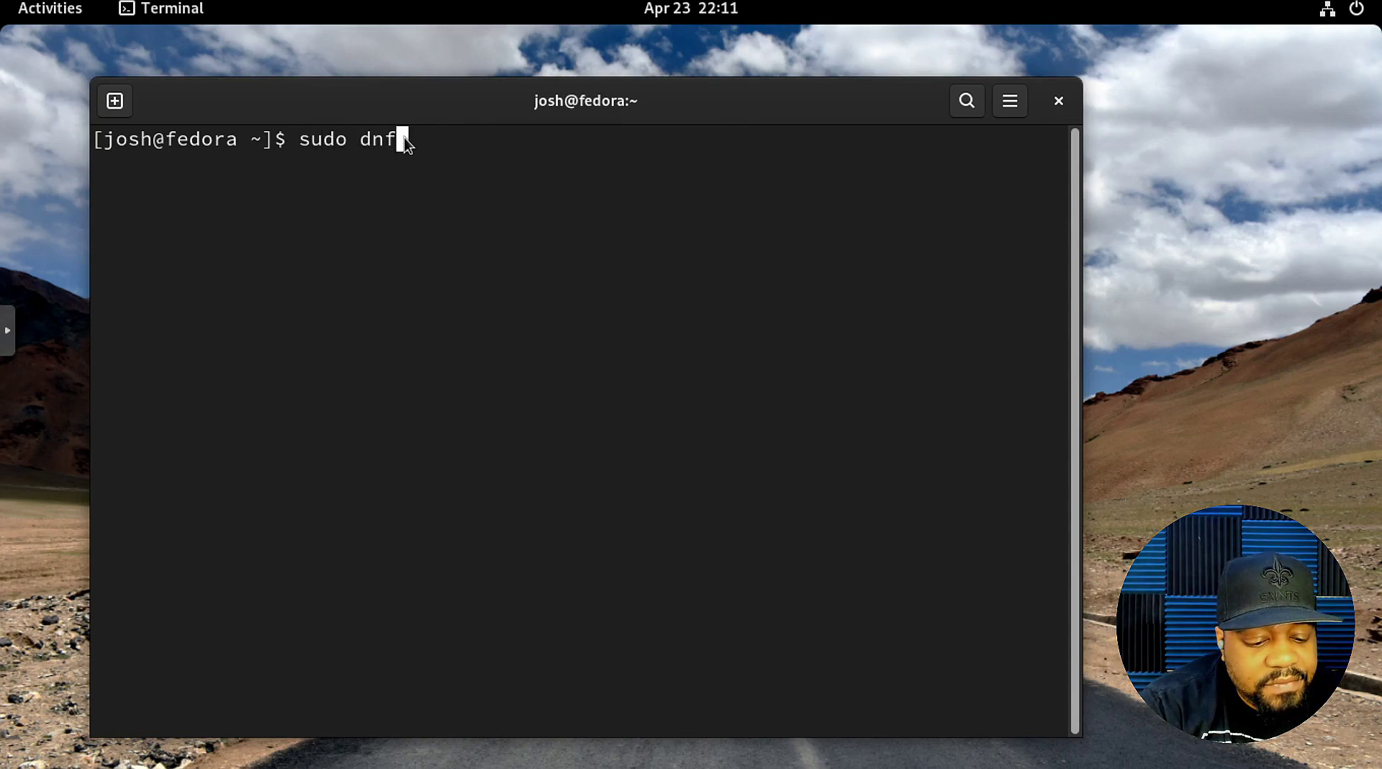
text( upgra)
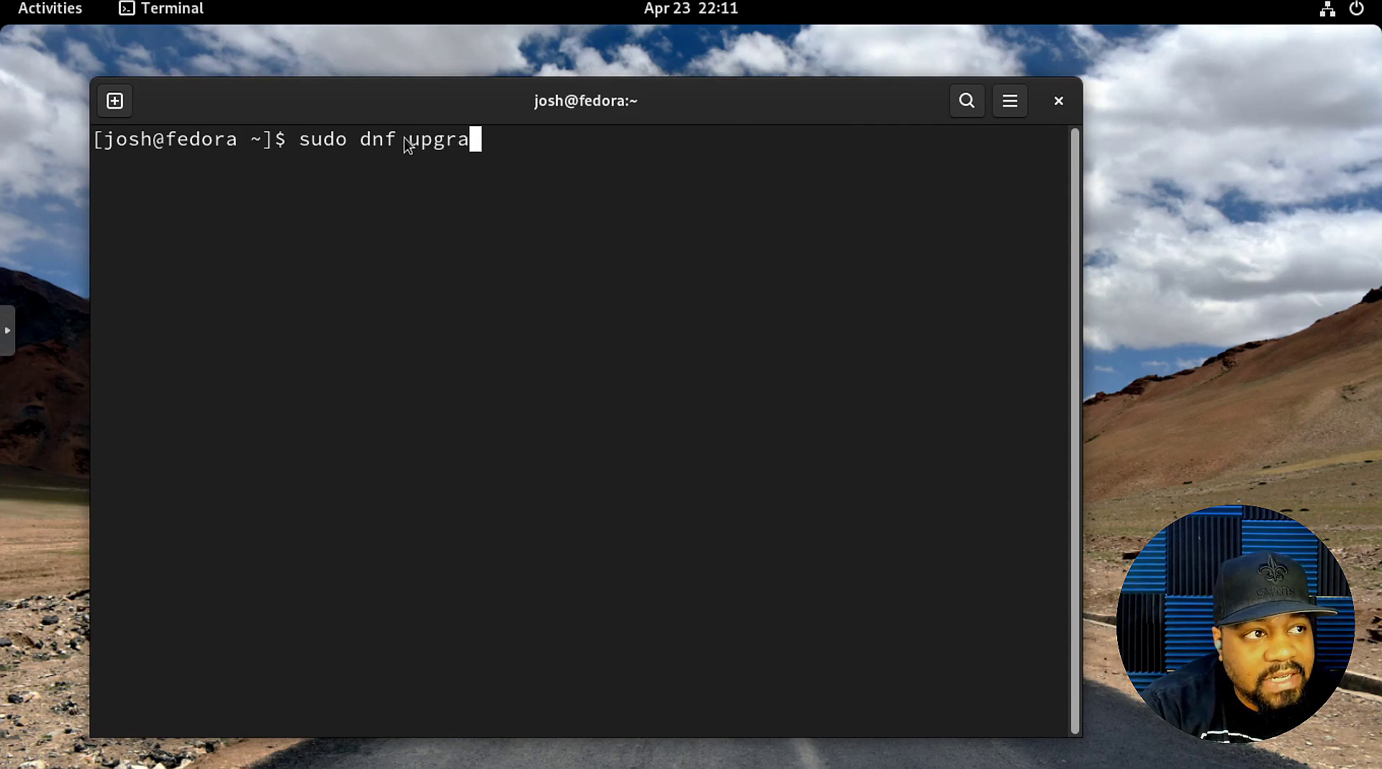
text(de)
key(Return)
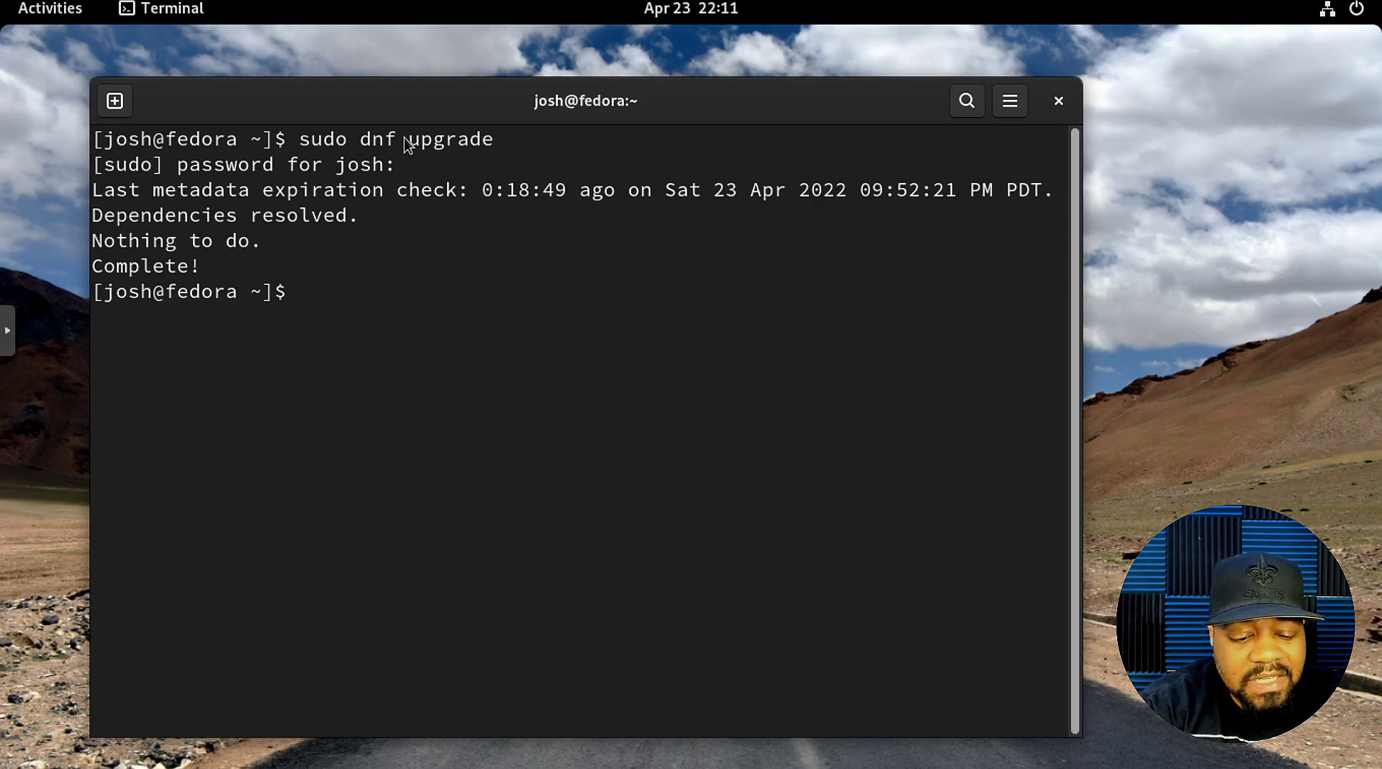
Install shotwell 0.31.3 with sudo dnf install shotwell, confirming with y.
text(sudo dn)
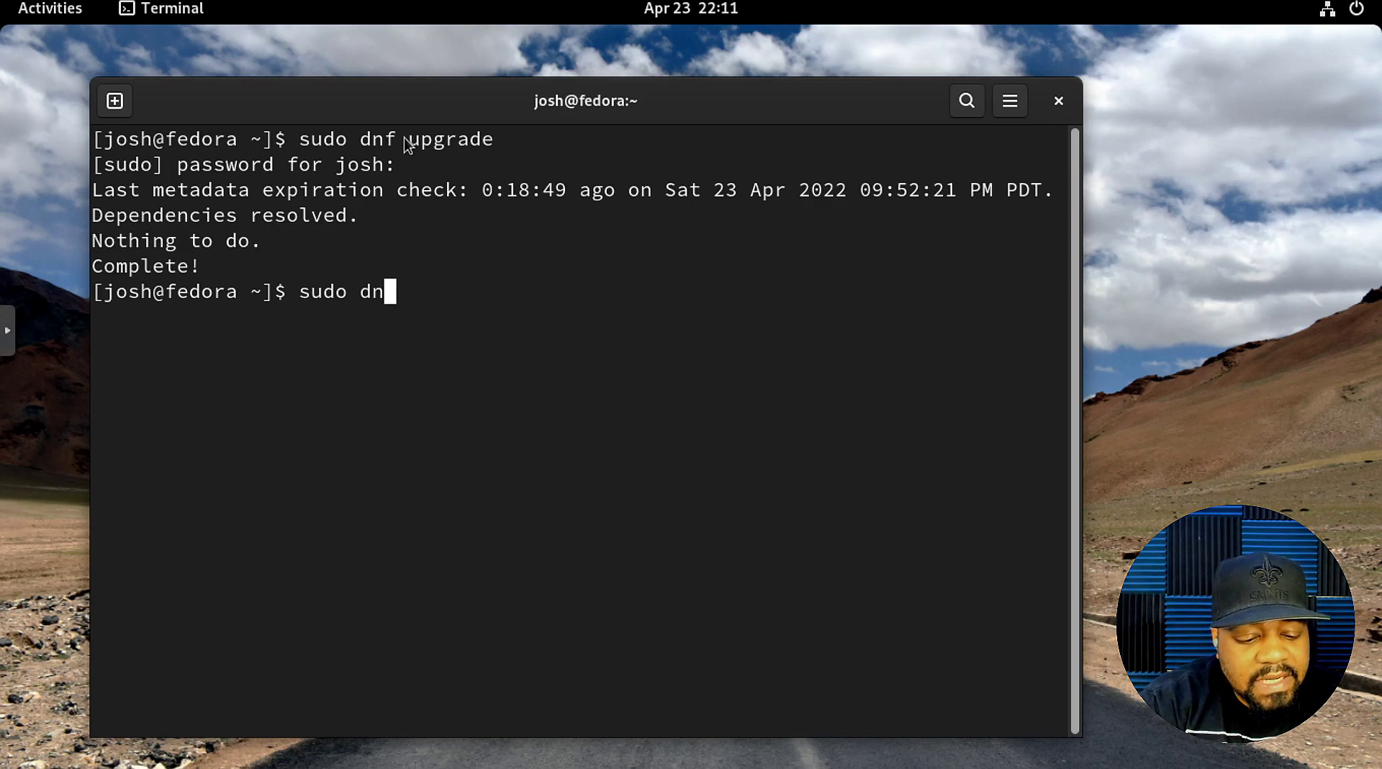
text(f insta)
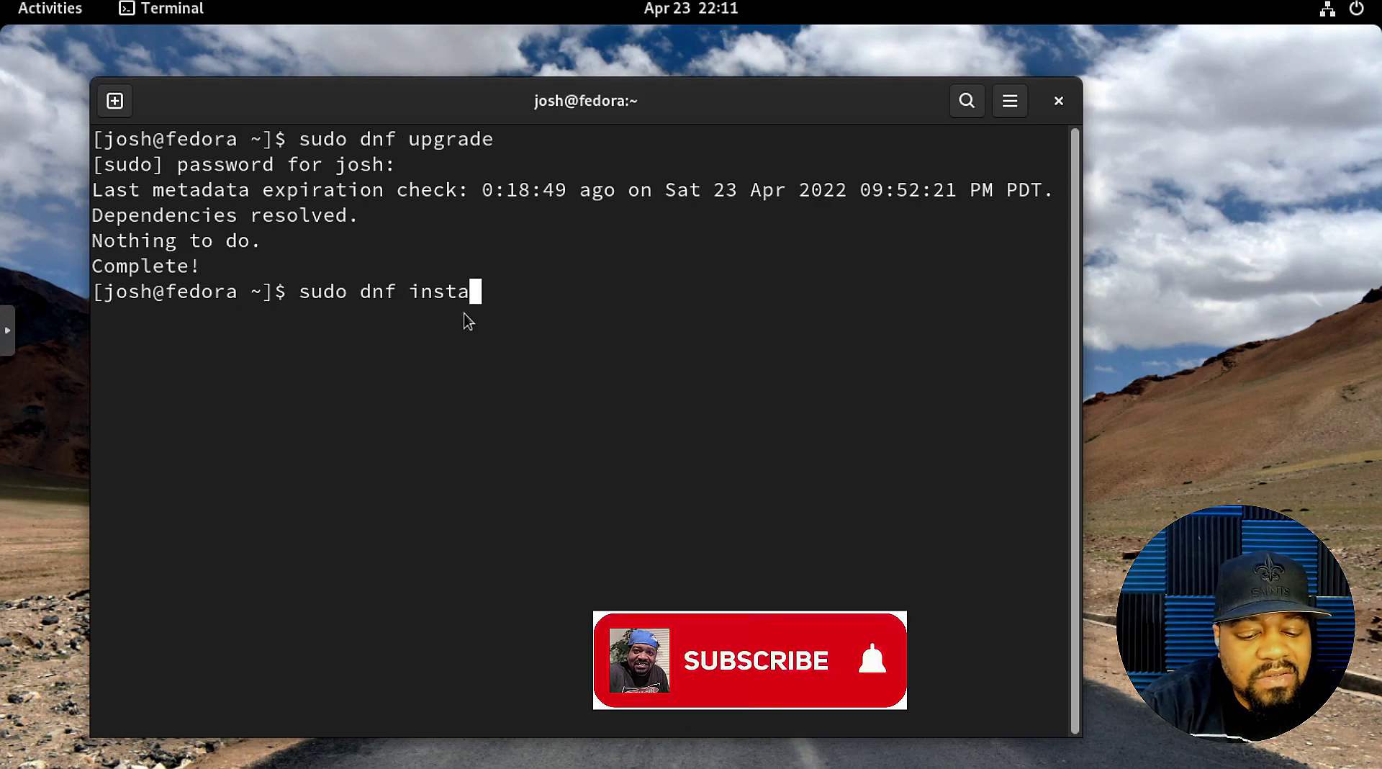
text(ll shot)
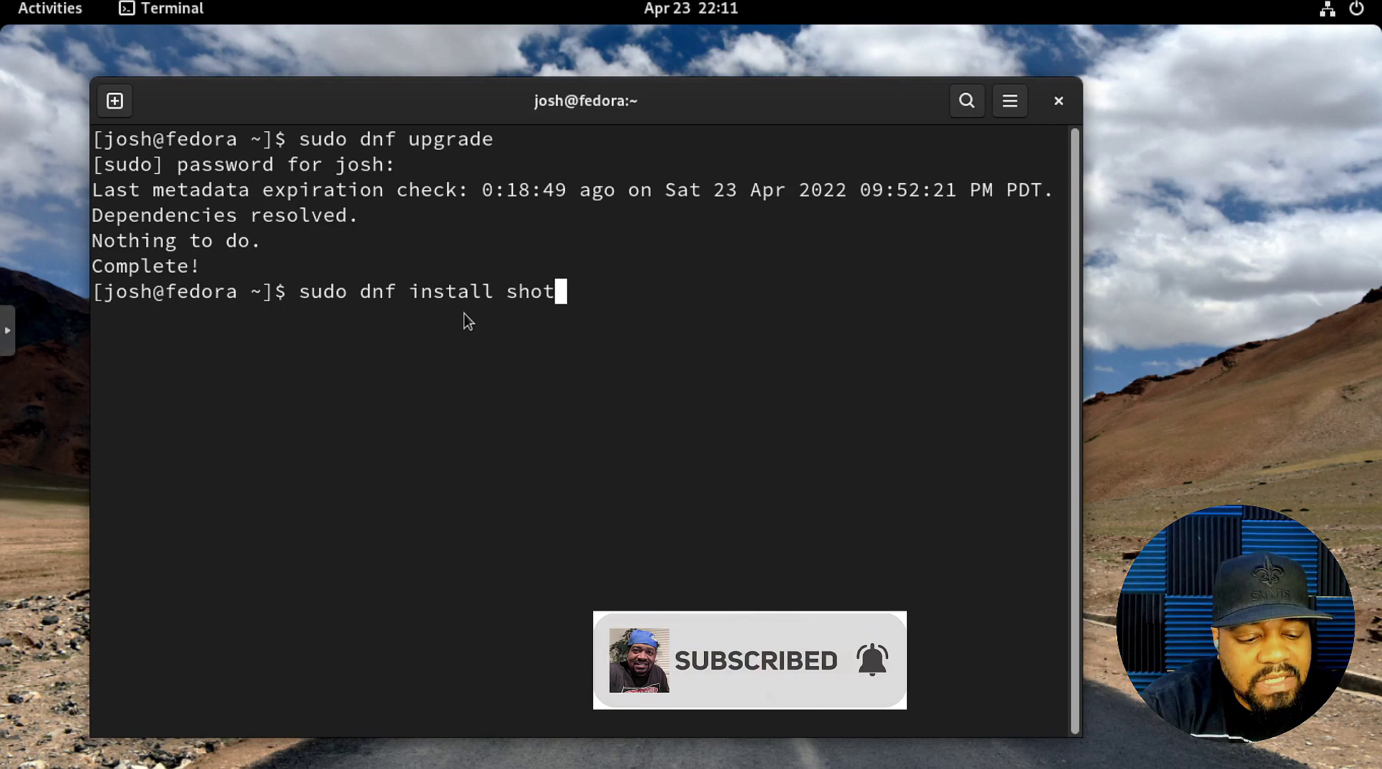
text(well)
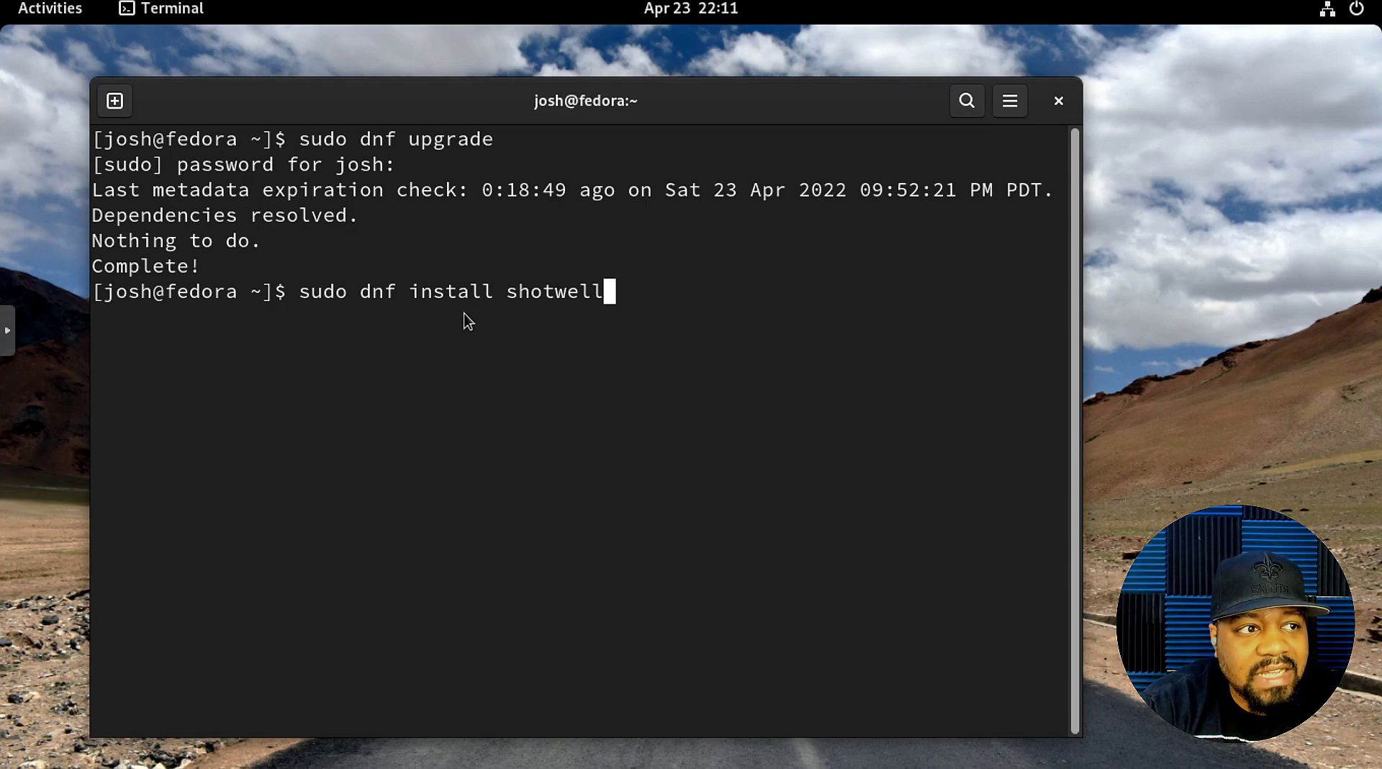
key(Return)
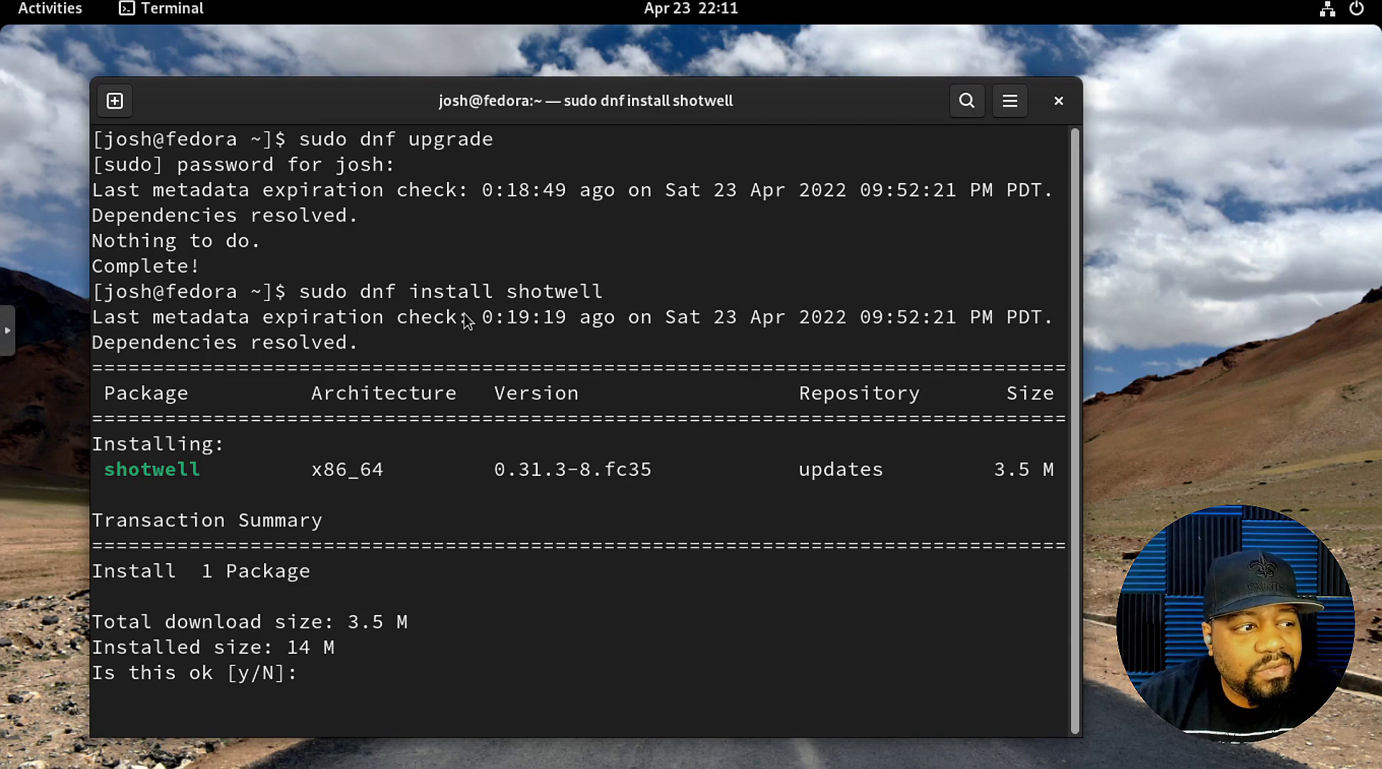
text(y)
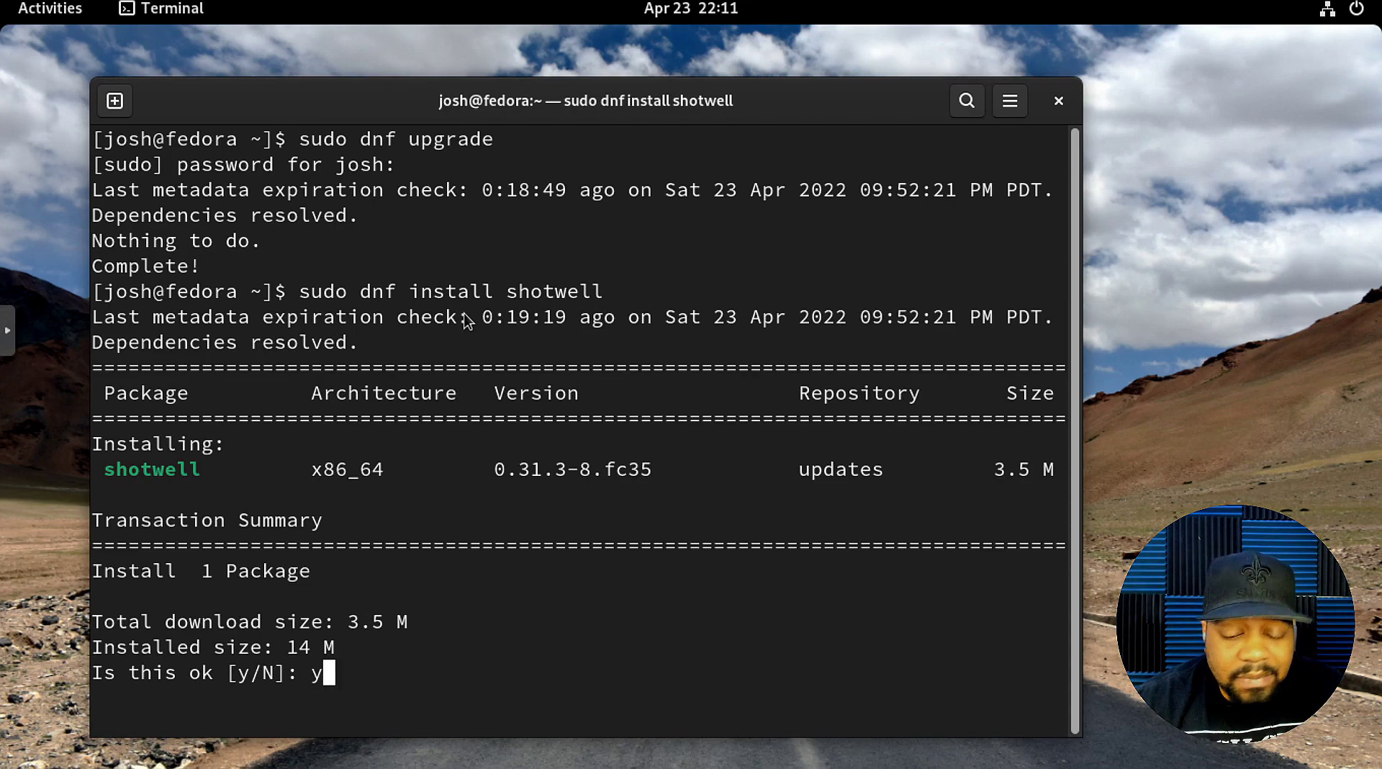
key(Return)
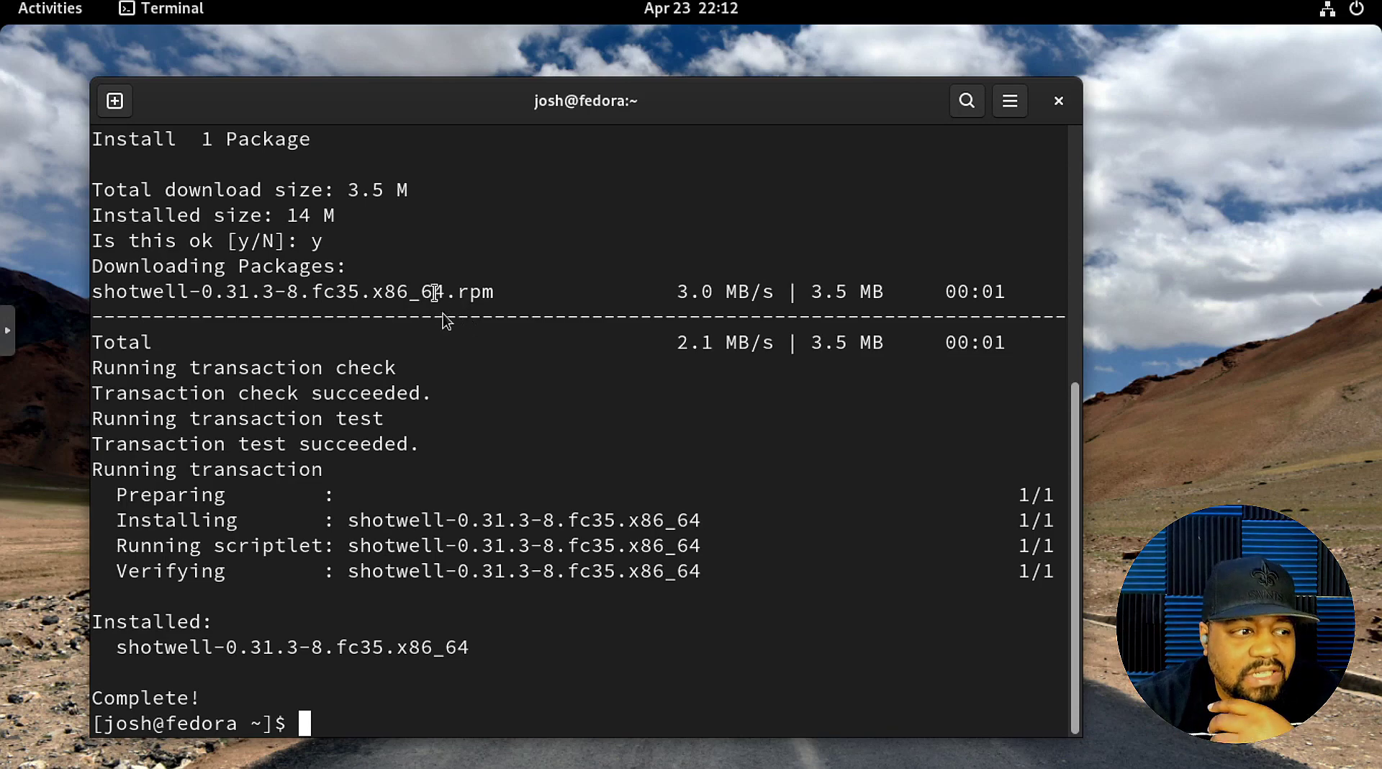
Close the terminal with exit and open the Pictures folder in Files.
text(exit)
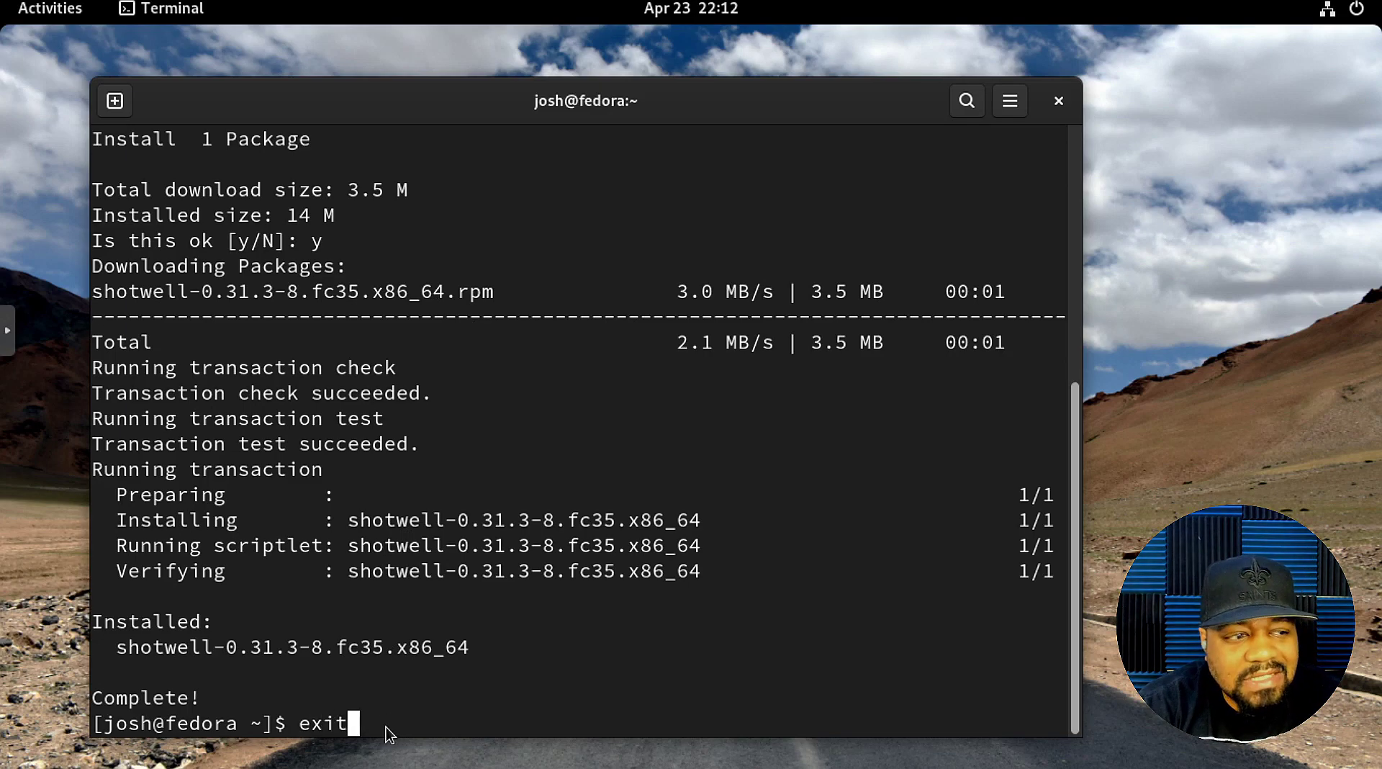
key(Return)
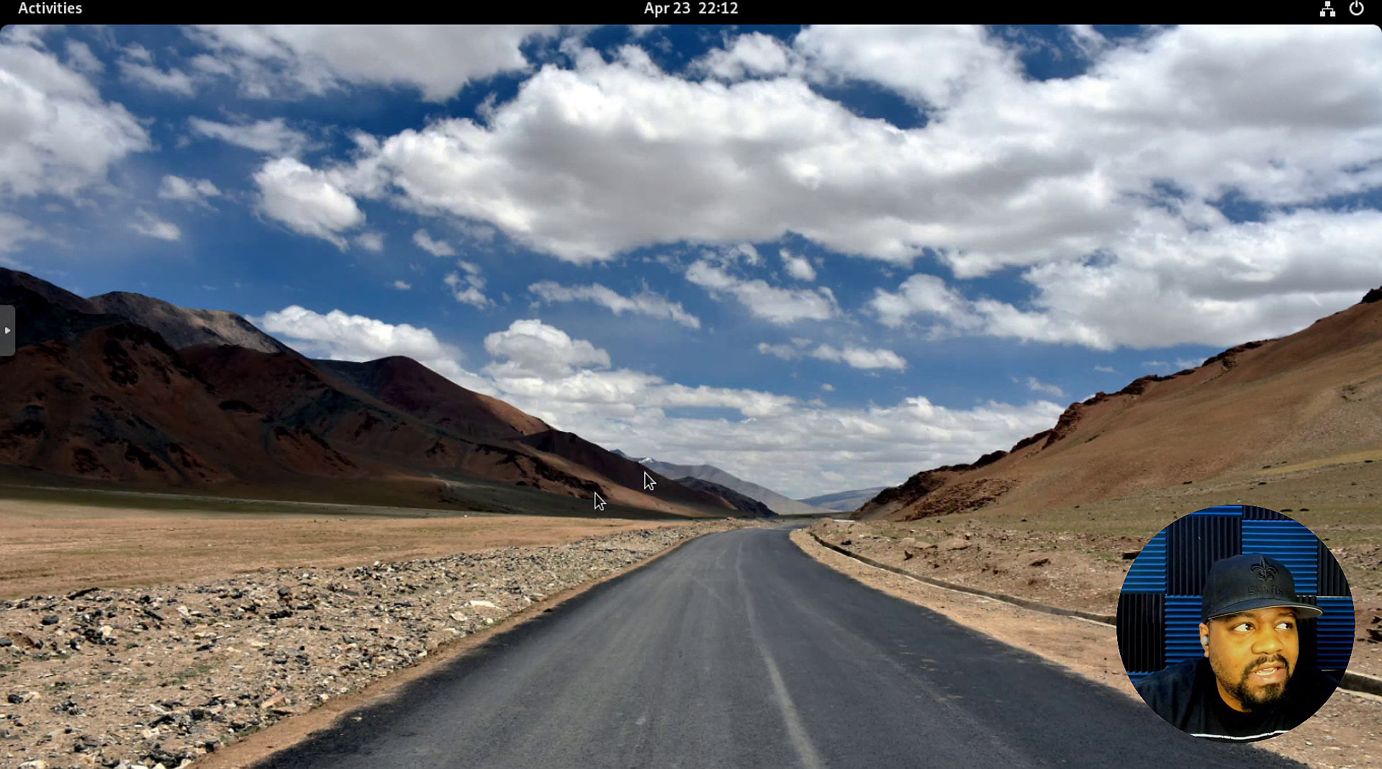
click(40, 10)
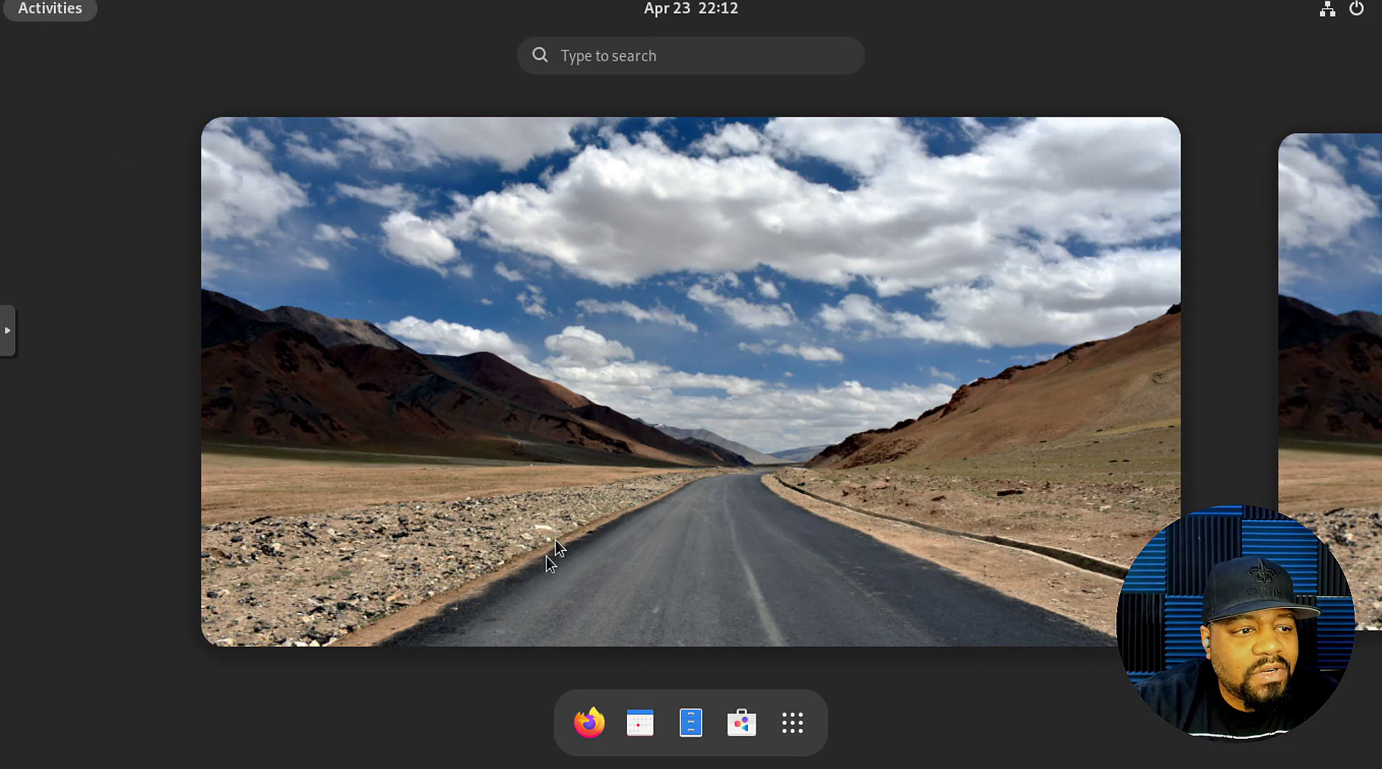
click(688, 723)
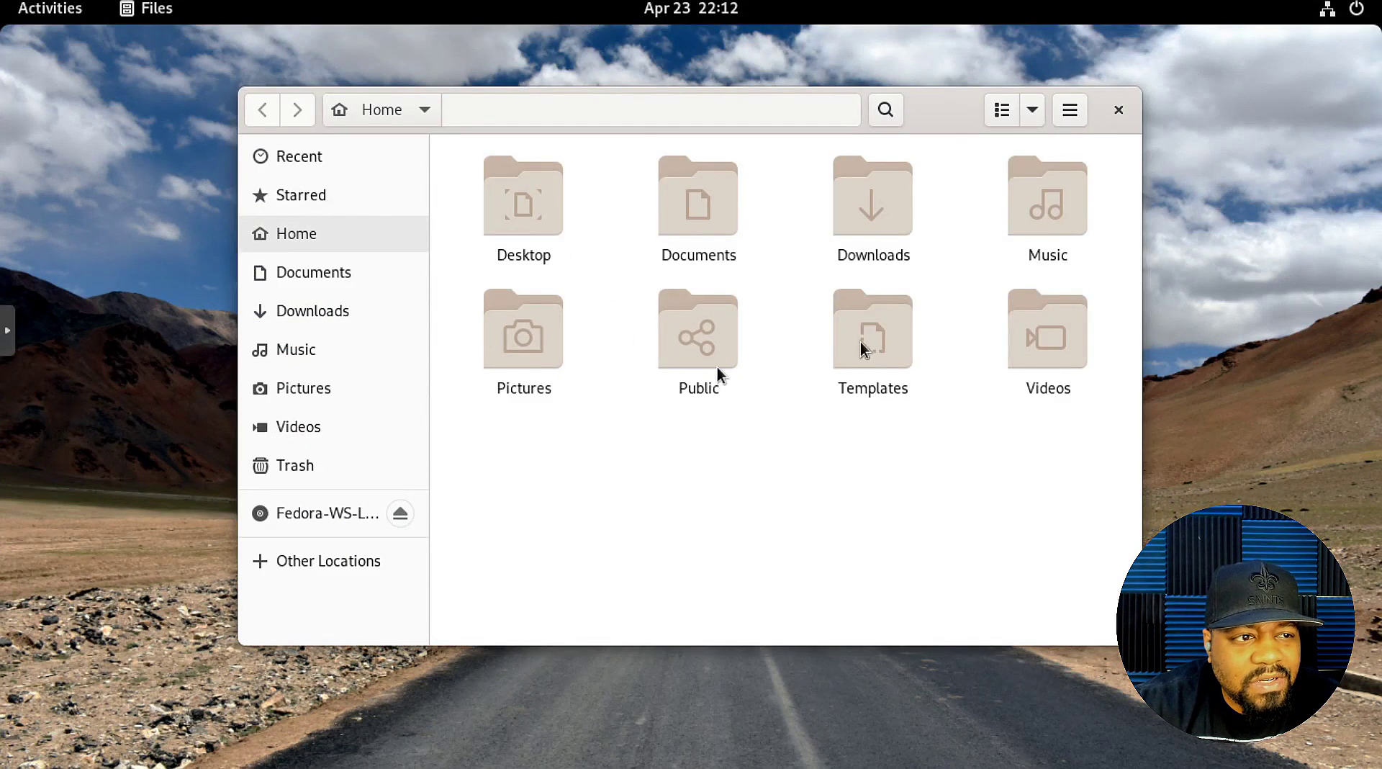
double_click(520, 348)
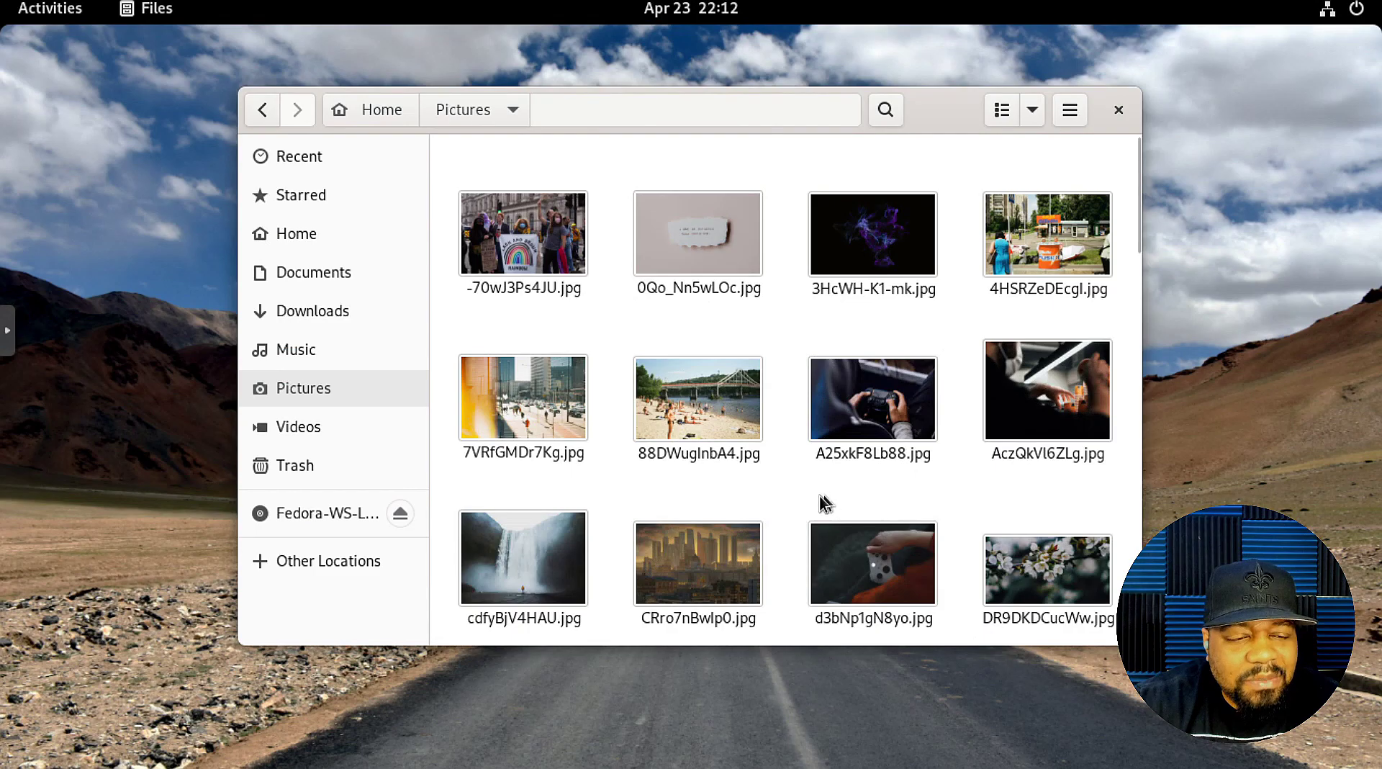
Scroll through the Pictures thumbnails and back up, selecting the first photo.
scroll(792, 490, down, 5)
scroll(789, 410, down, 3)
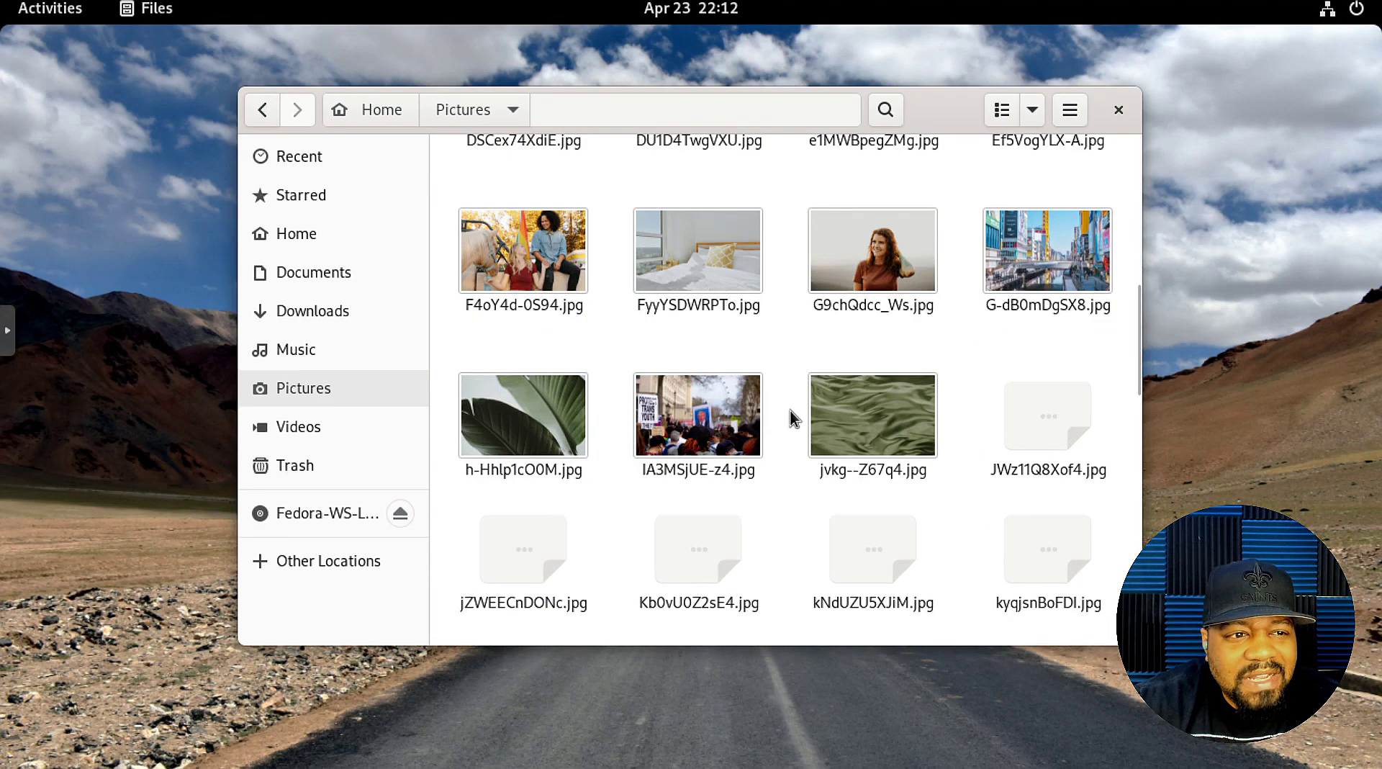
scroll(789, 410, down, 3)
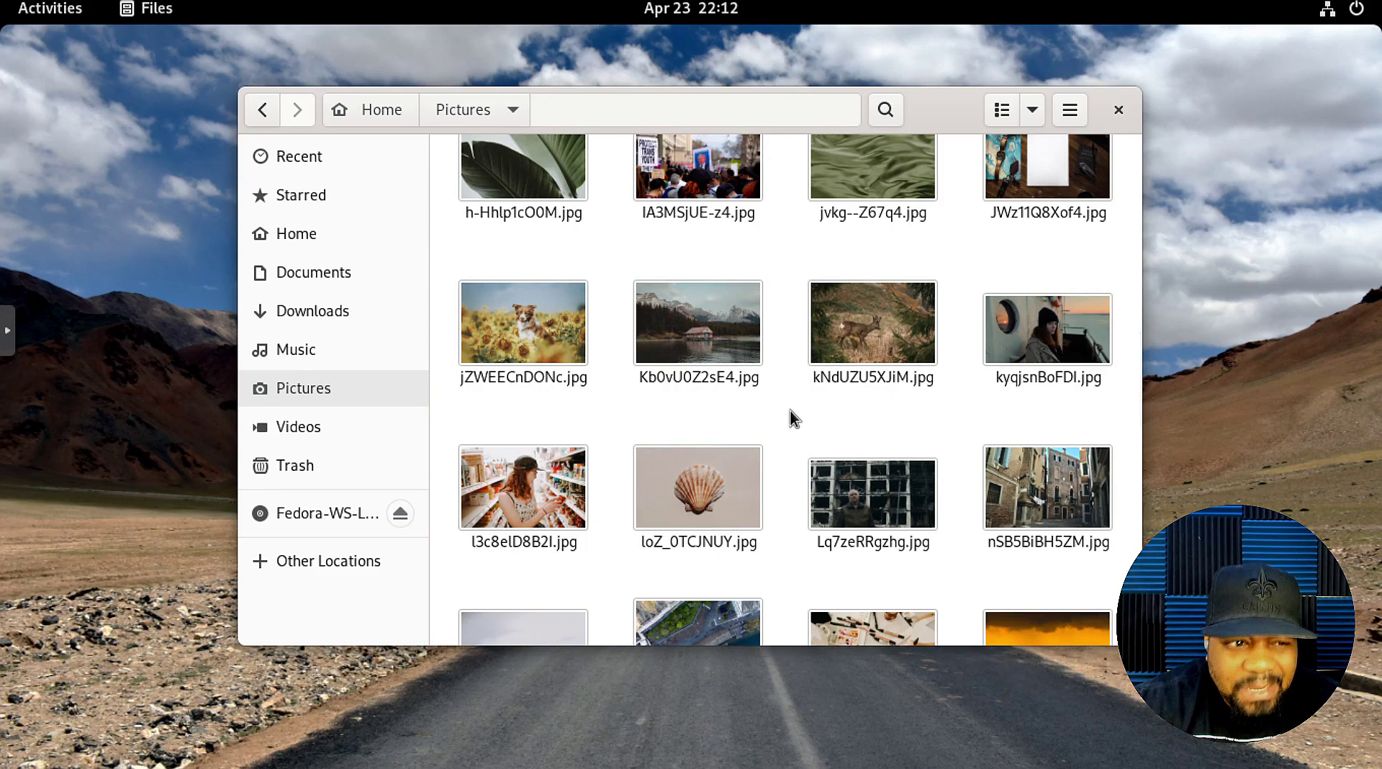
scroll(789, 410, down, 8)
scroll(789, 411, up, 7)
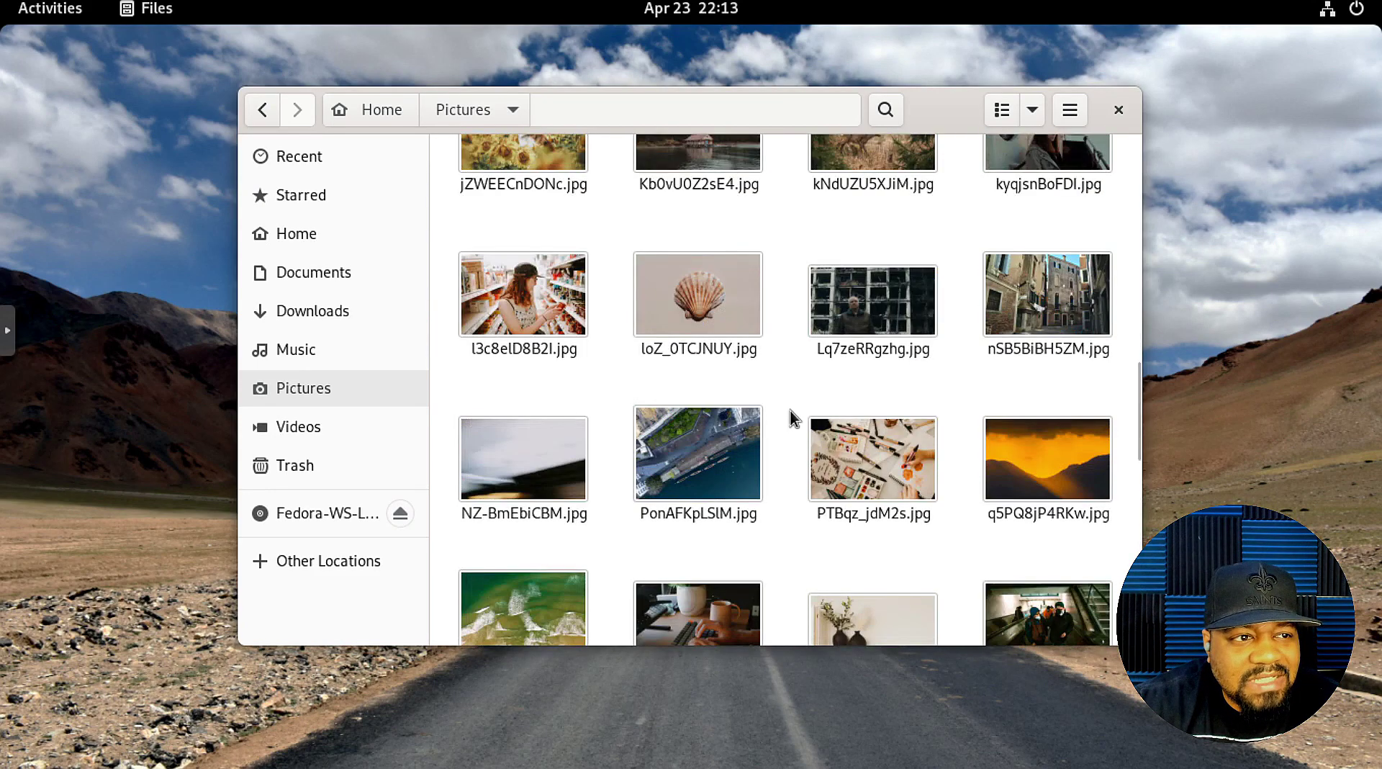
scroll(789, 410, up, 15)
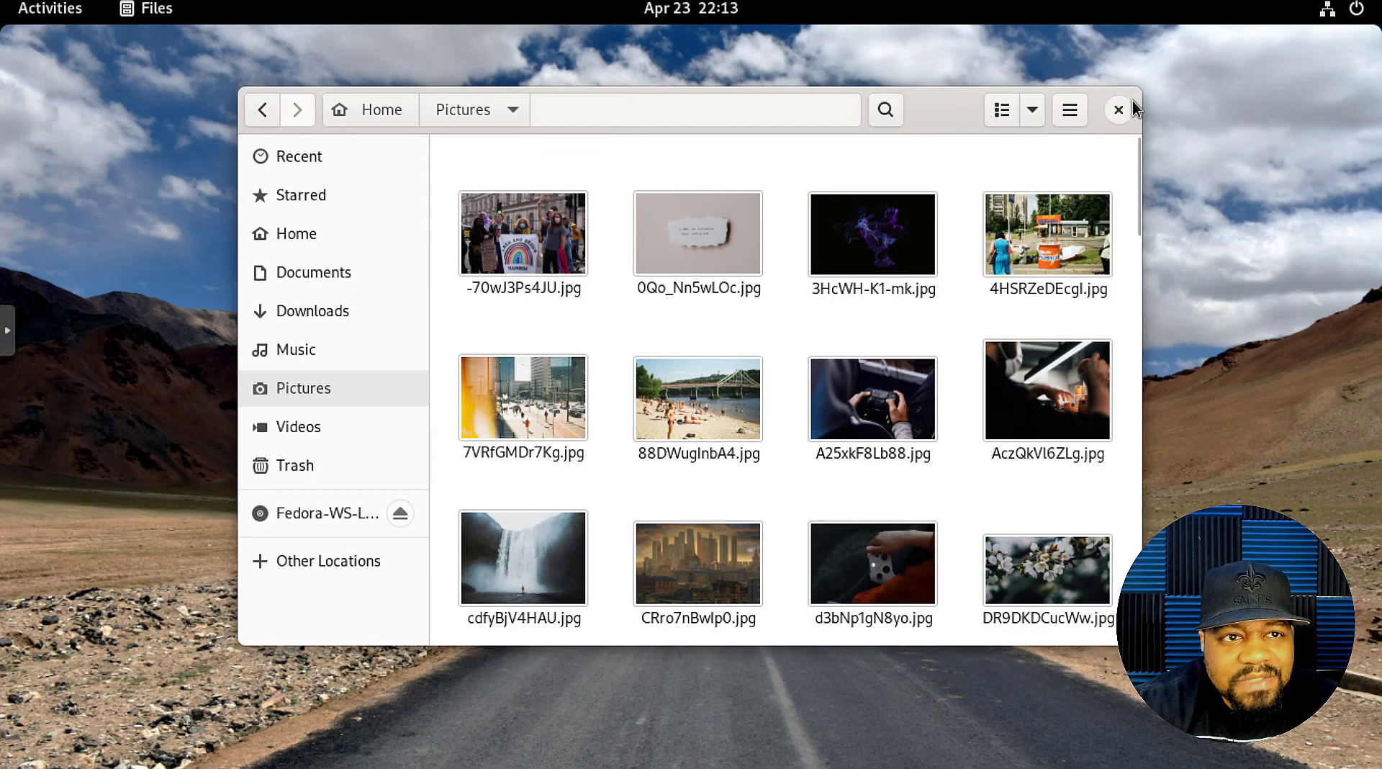
click(550, 250)
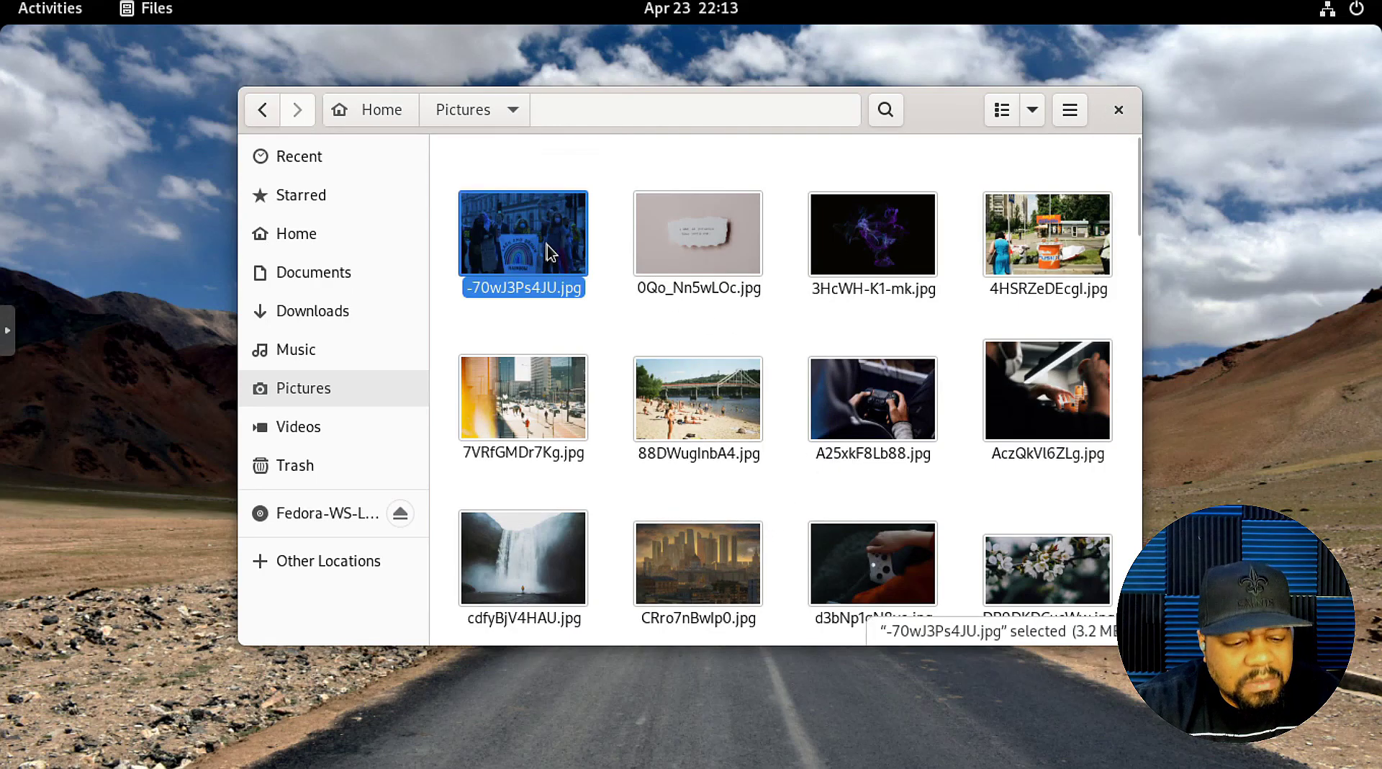
Select all 59 photos, close Files and show the app grid's second page with Shotwell.
key(ctrl+a)
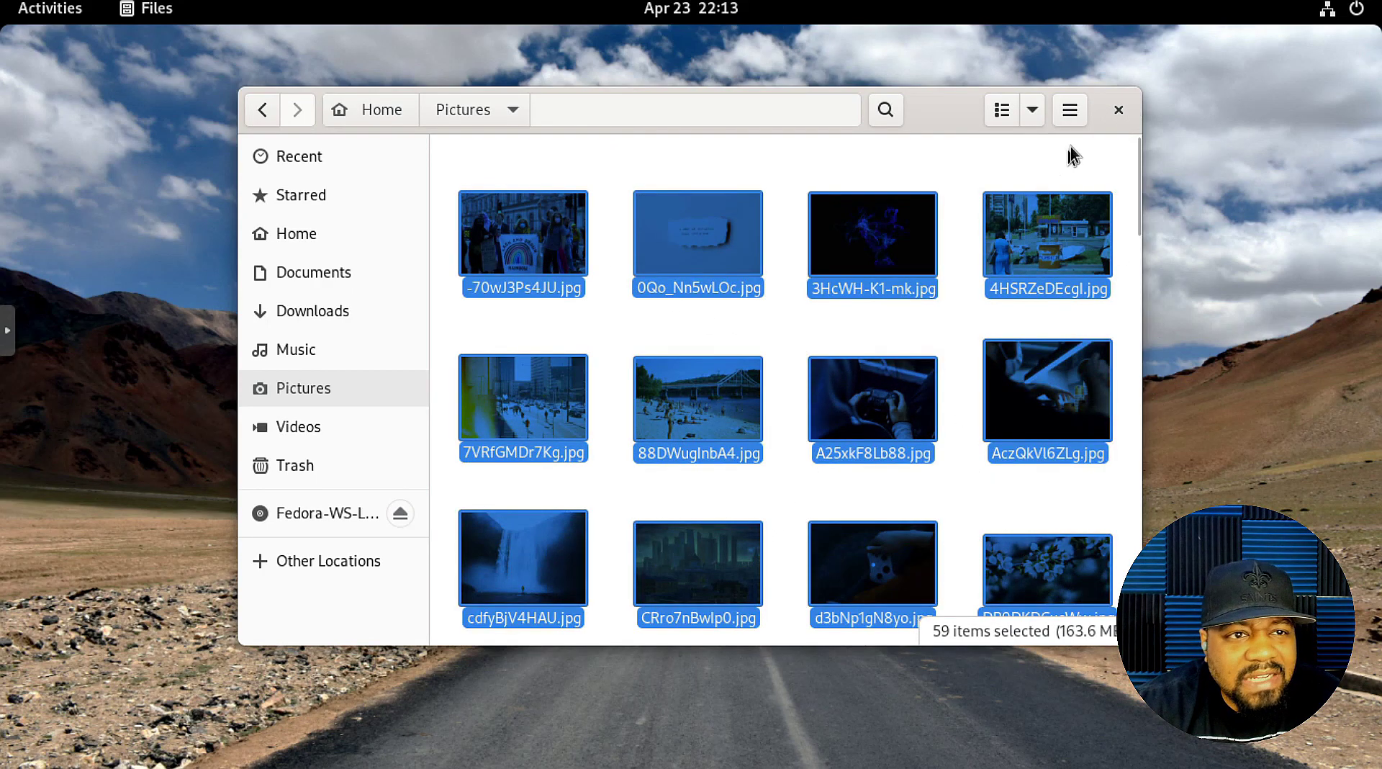
click(1118, 110)
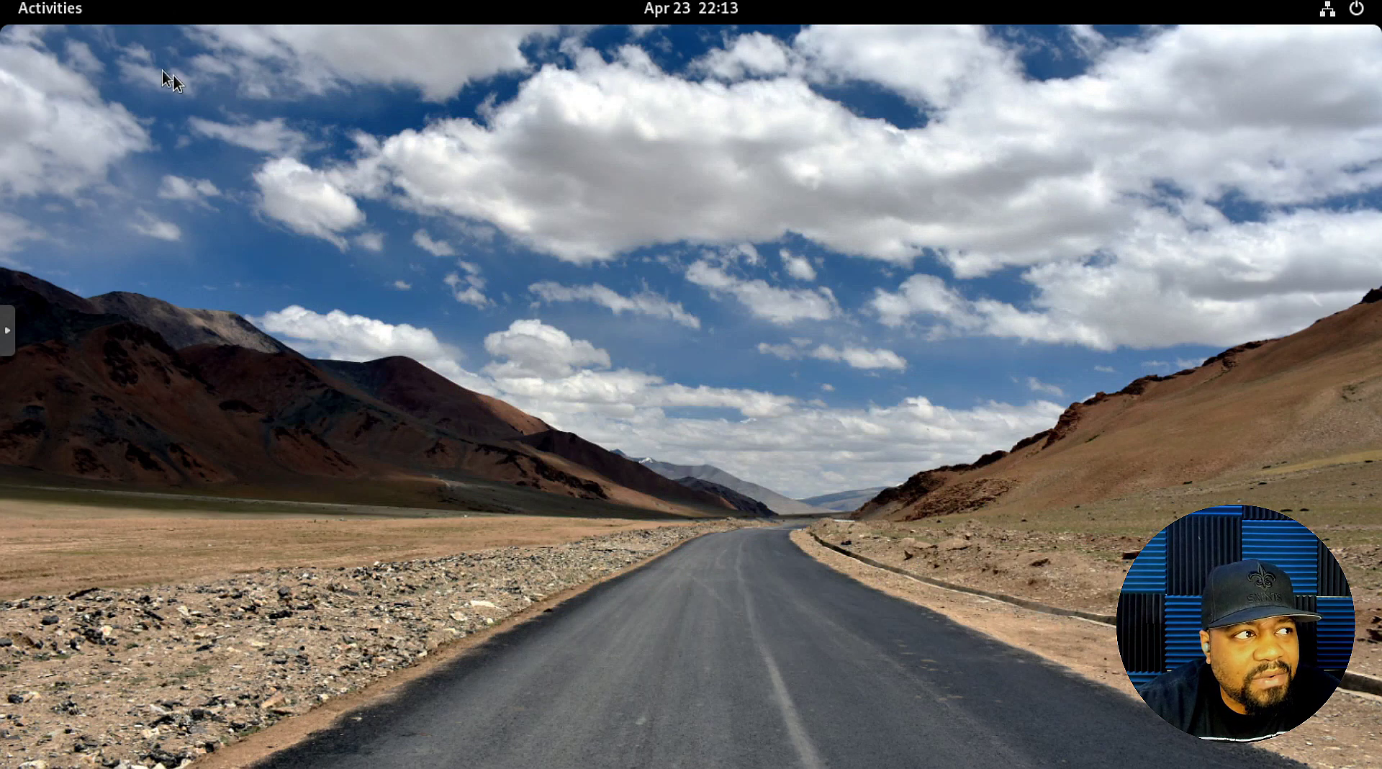
click(58, 22)
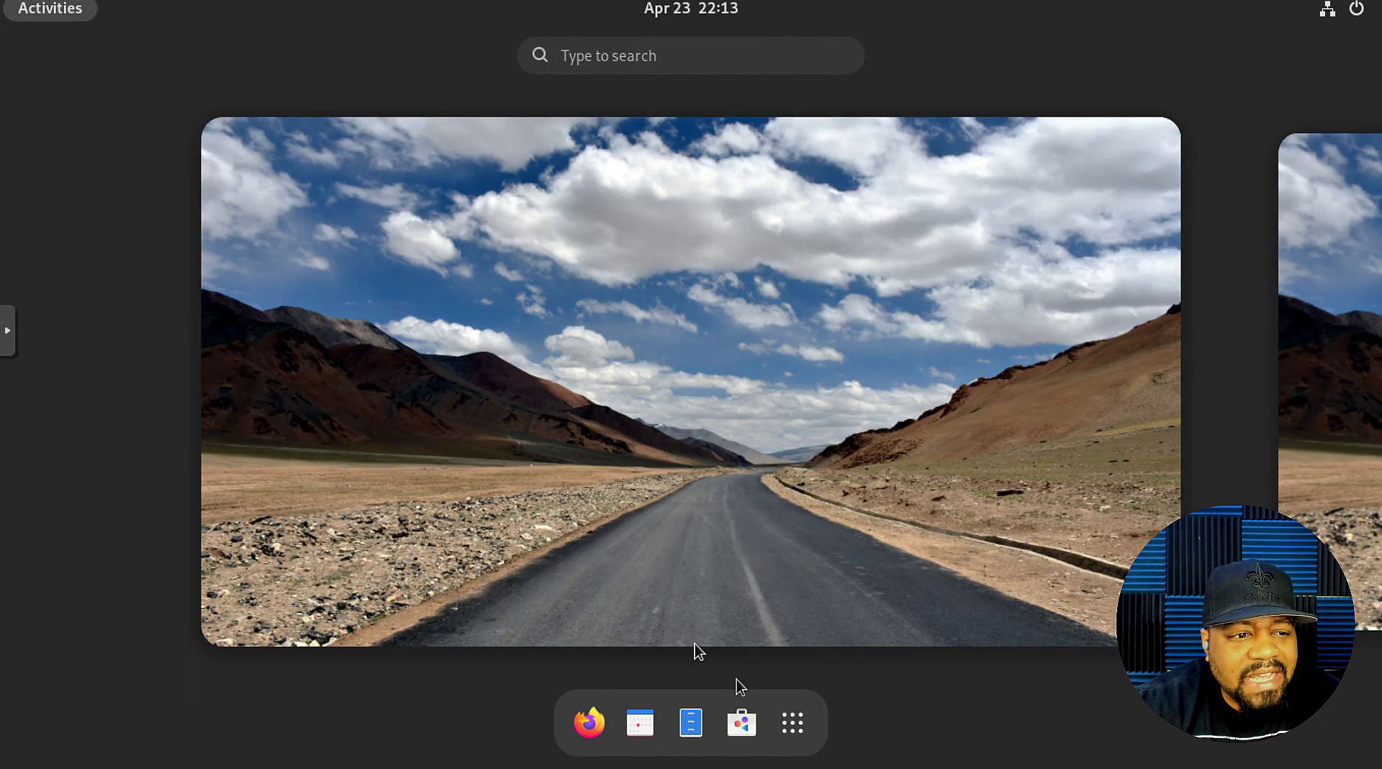
click(795, 726)
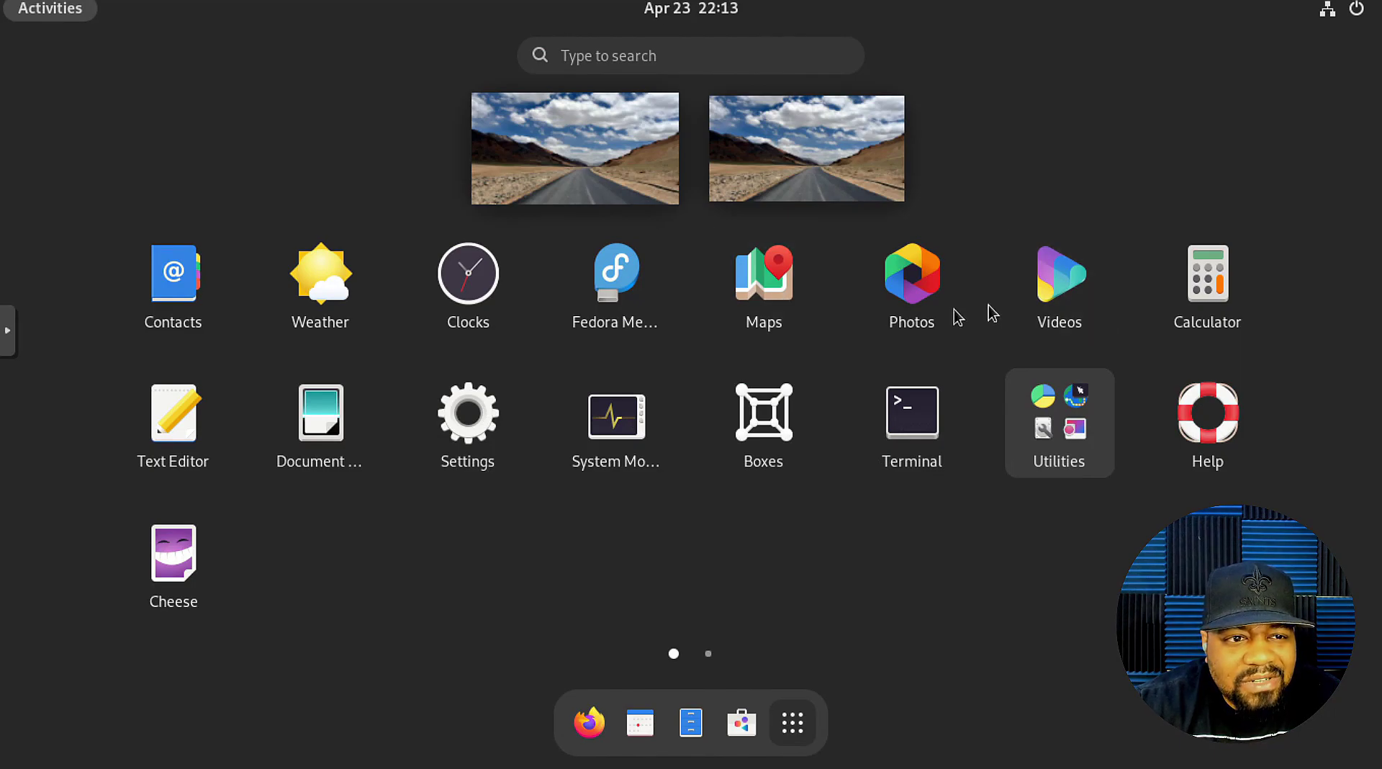
scroll(827, 553, down, 1)
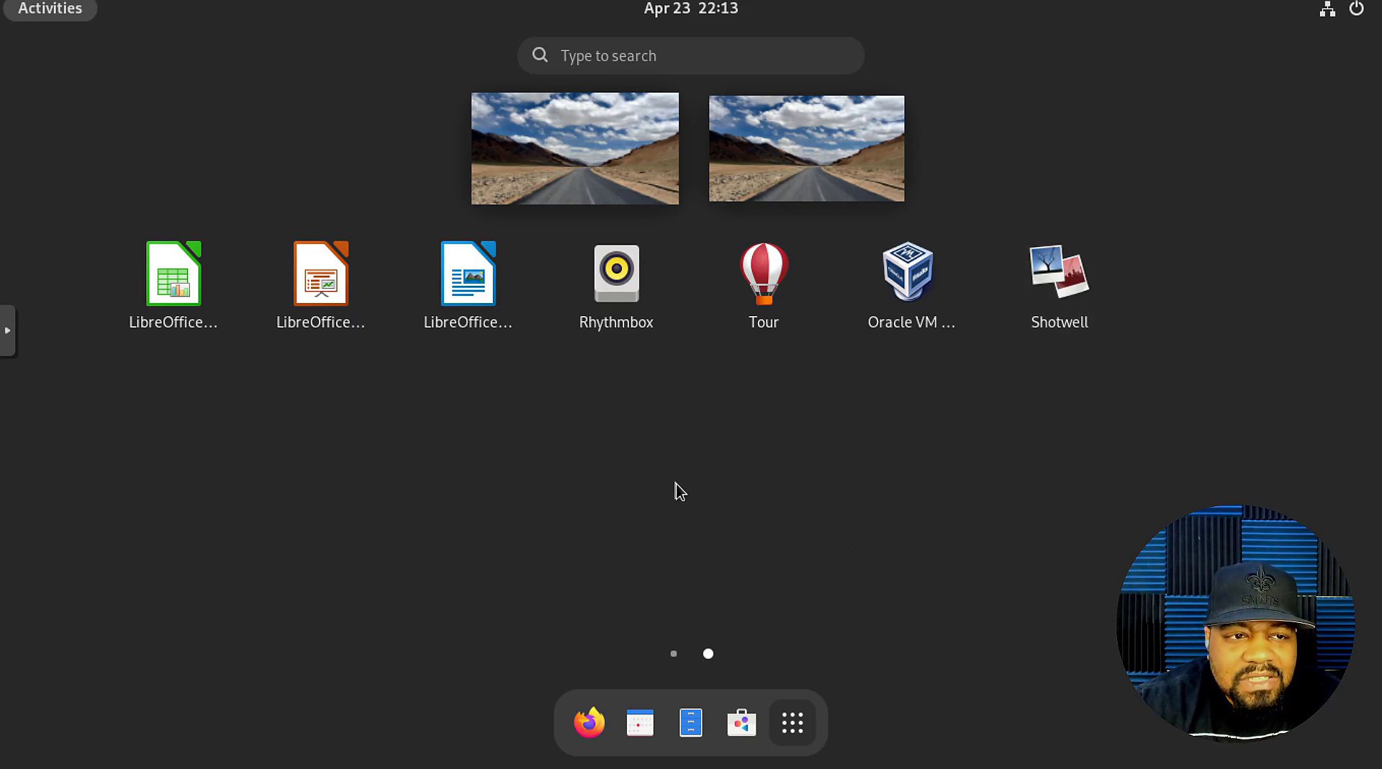
Launch Shotwell and accept the Welcome dialog to import all 59 photos from ~/Pictures.
click(1071, 288)
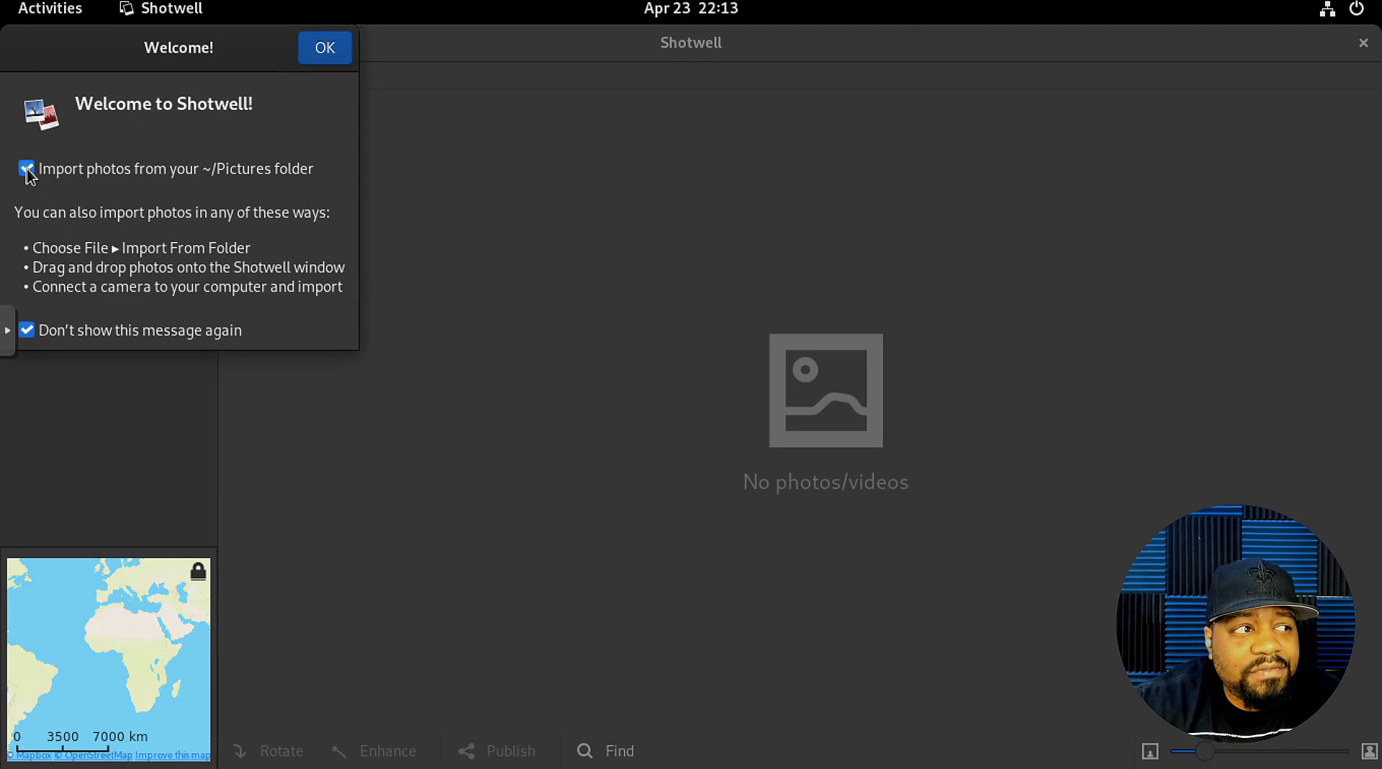
drag(174, 69, 491, 221)
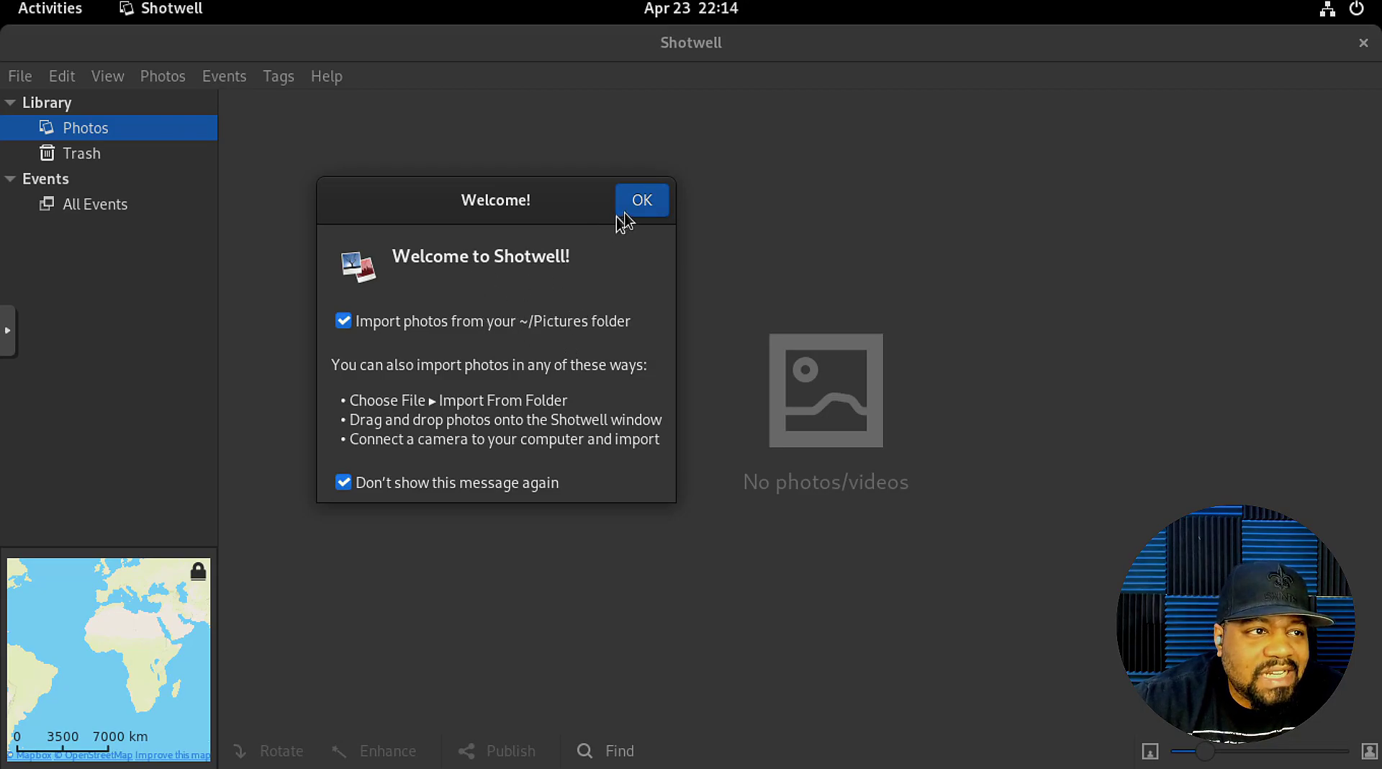
click(640, 203)
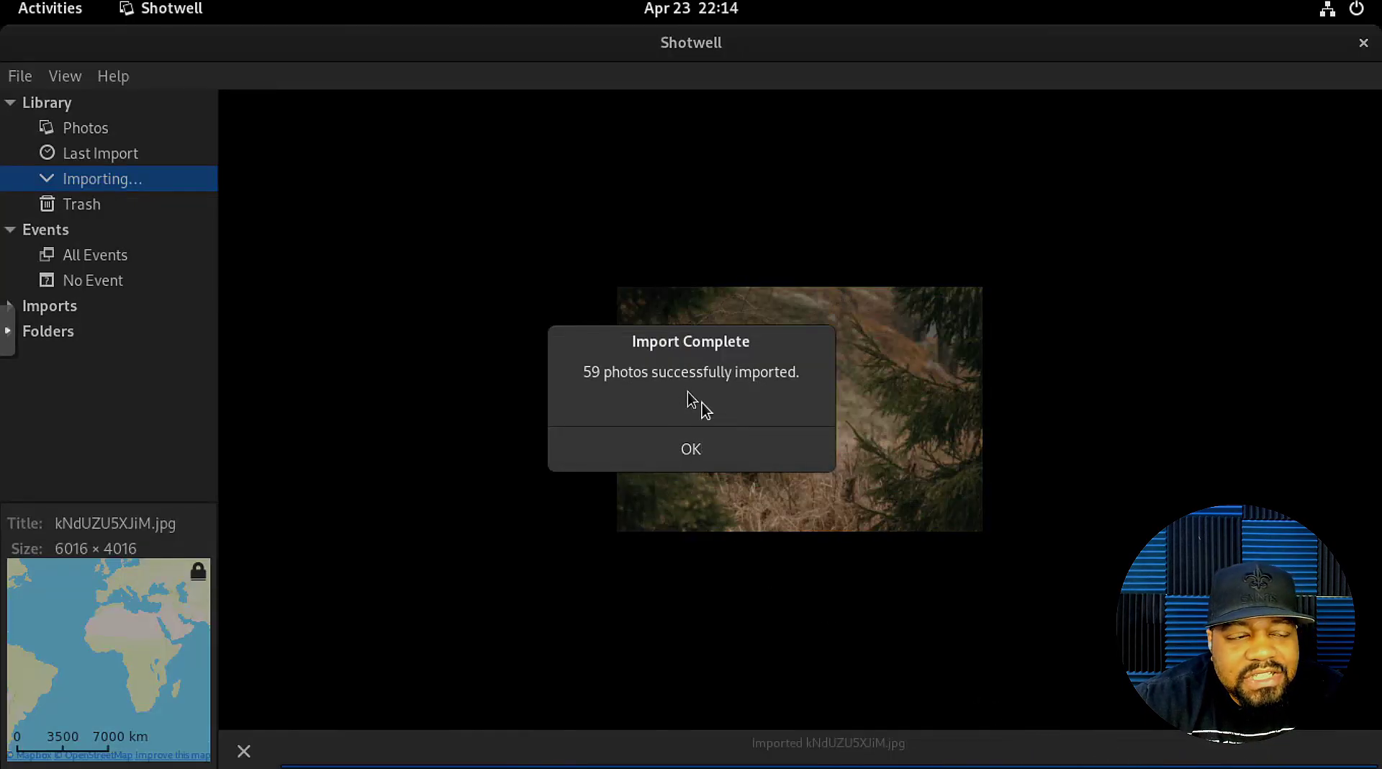
click(692, 449)
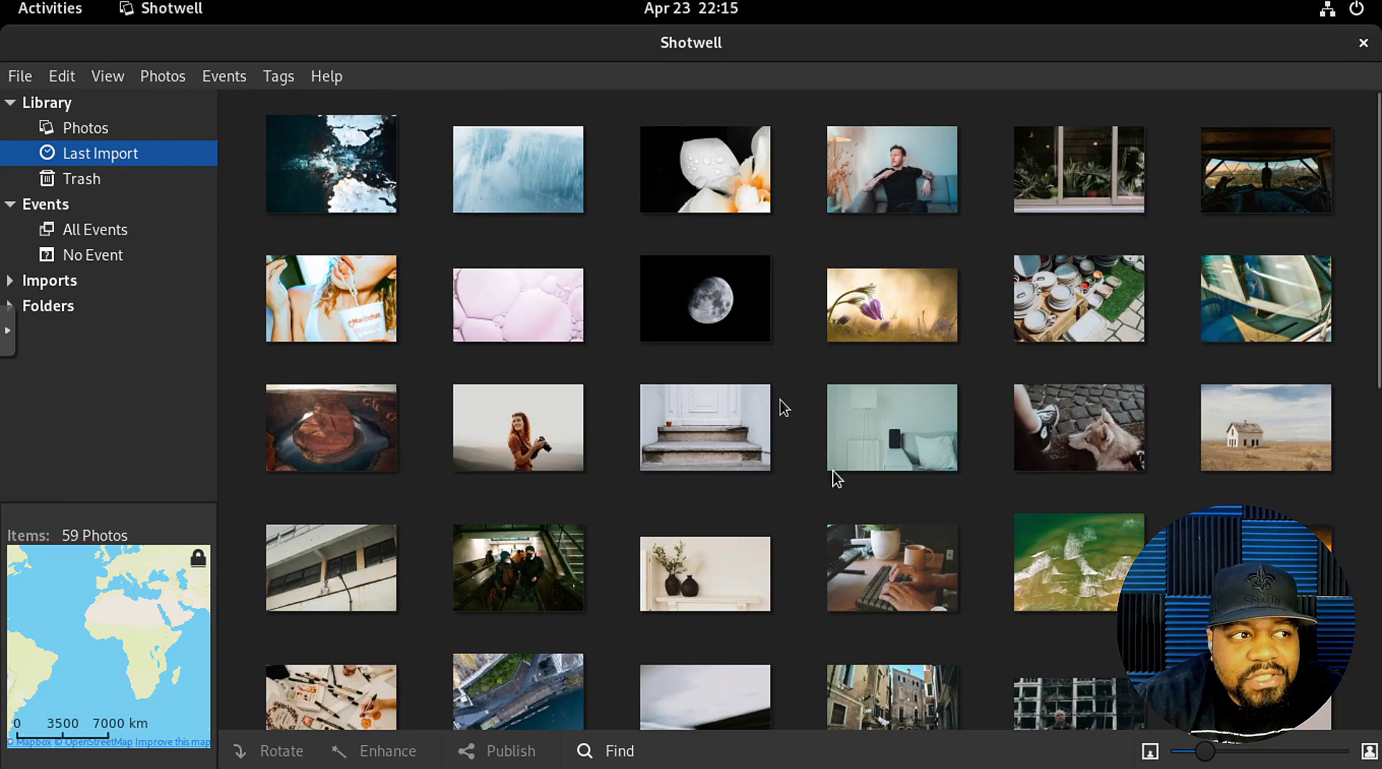
Scroll down and back up through the 59 photos in Last Import.
scroll(832, 471, down, 10)
scroll(736, 416, up, 10)
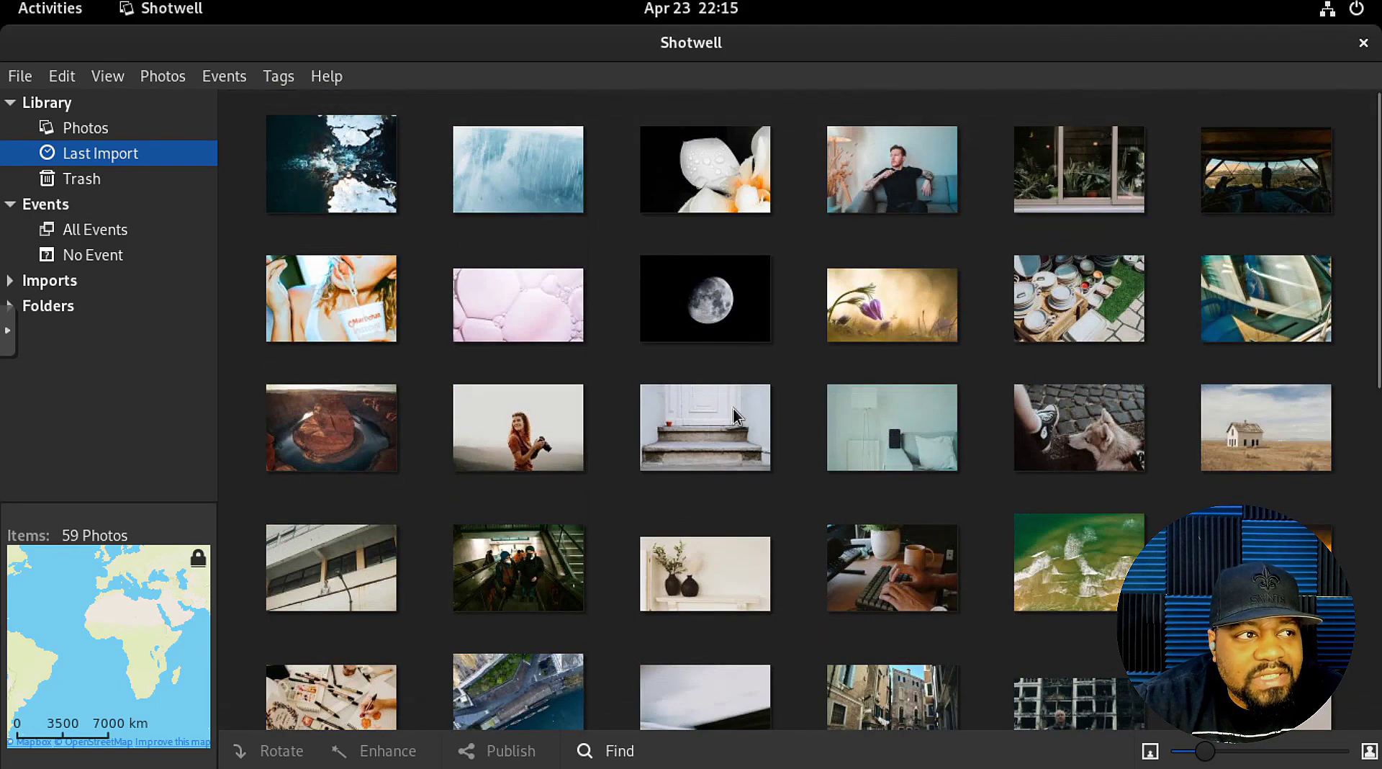
click(15, 76)
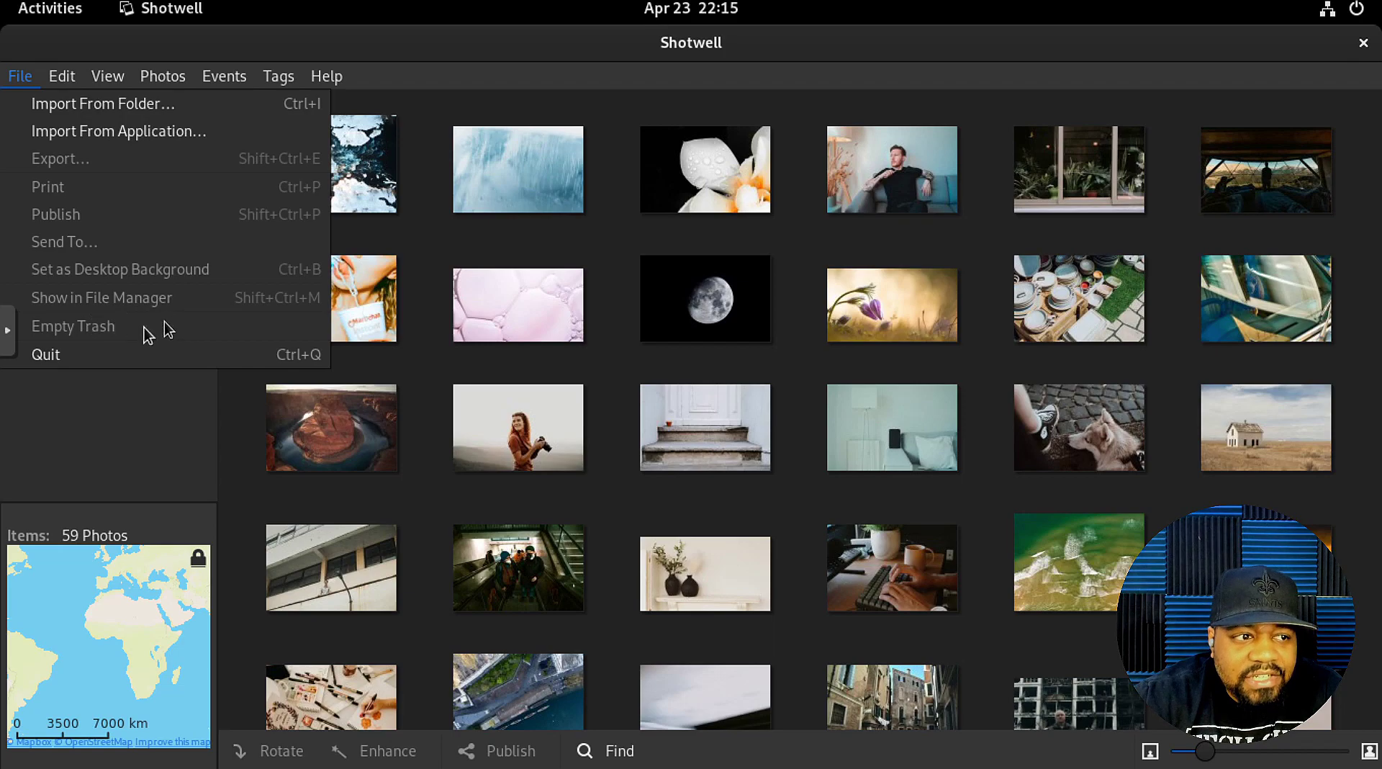
mouse_move(64, 79)
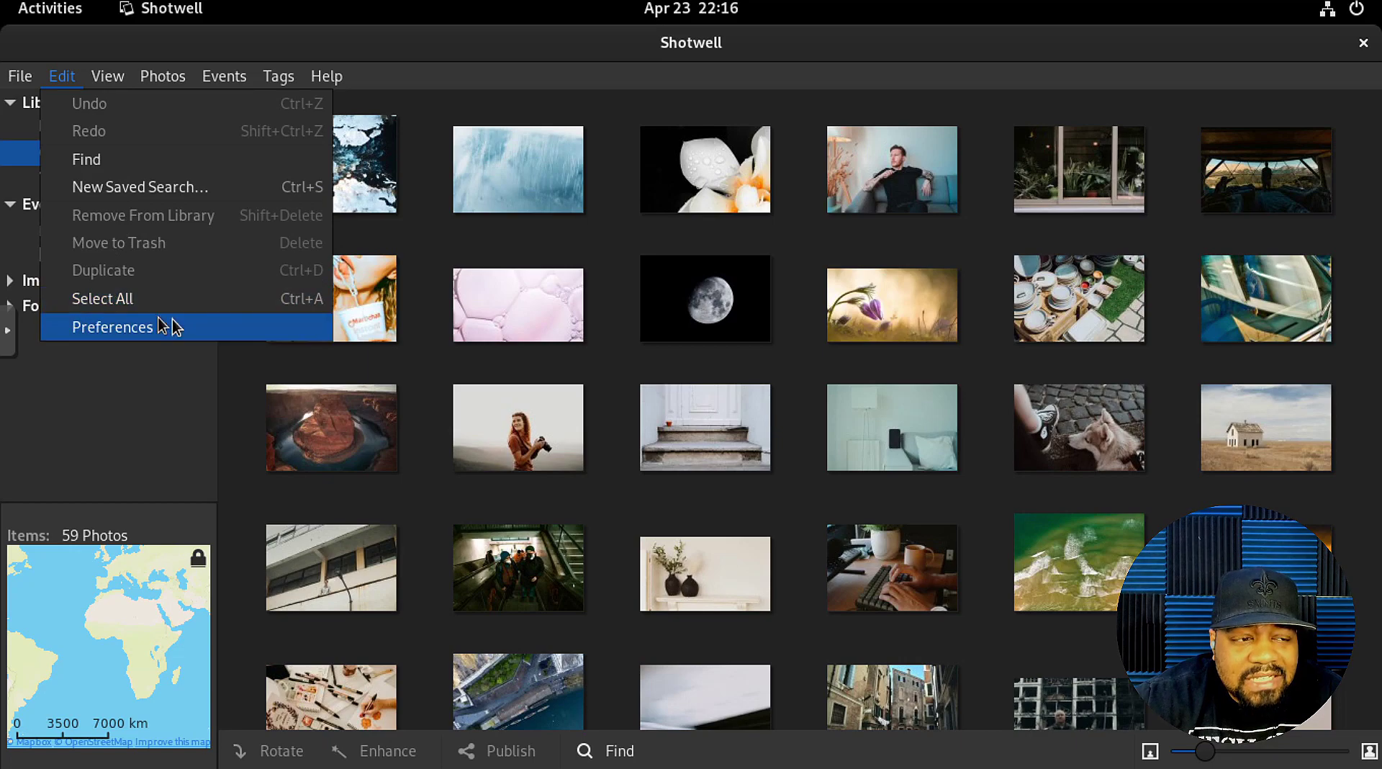
mouse_move(112, 79)
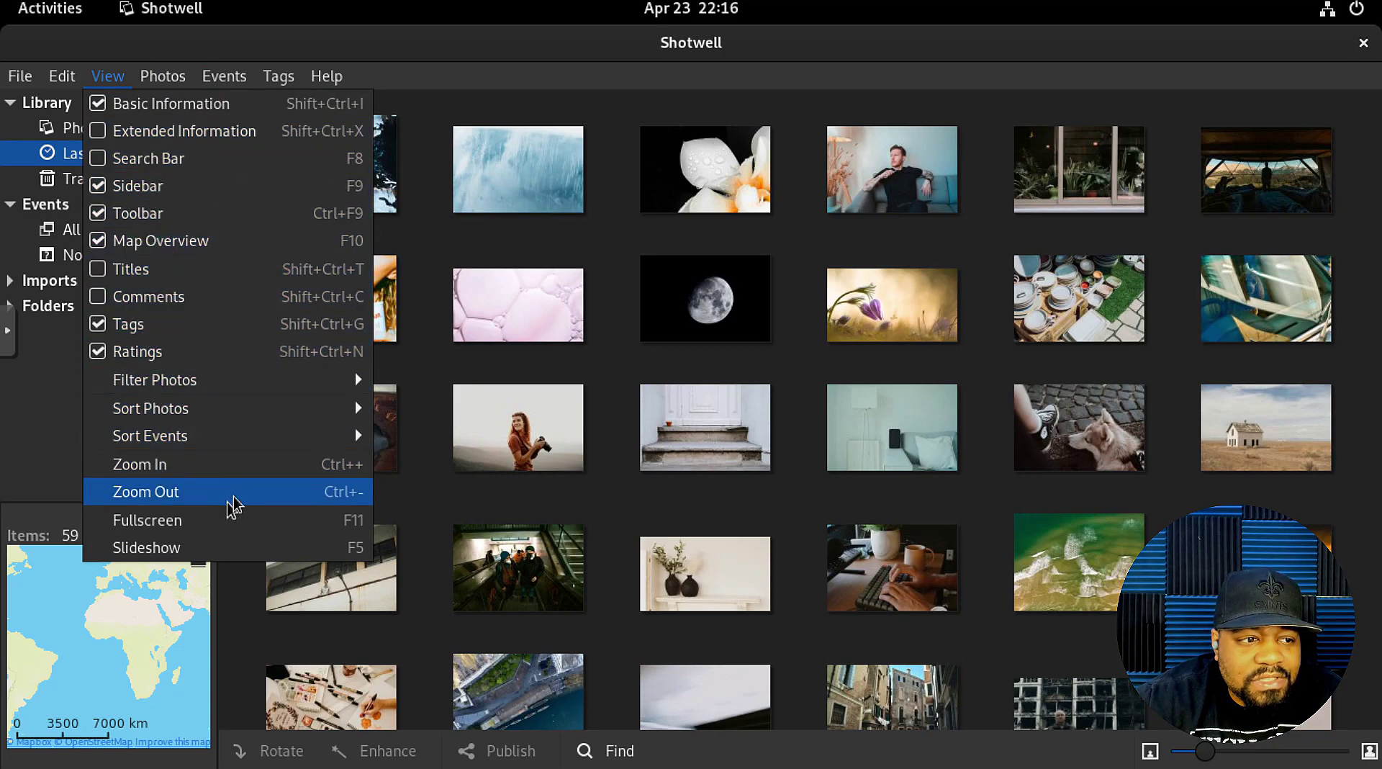
mouse_move(244, 417)
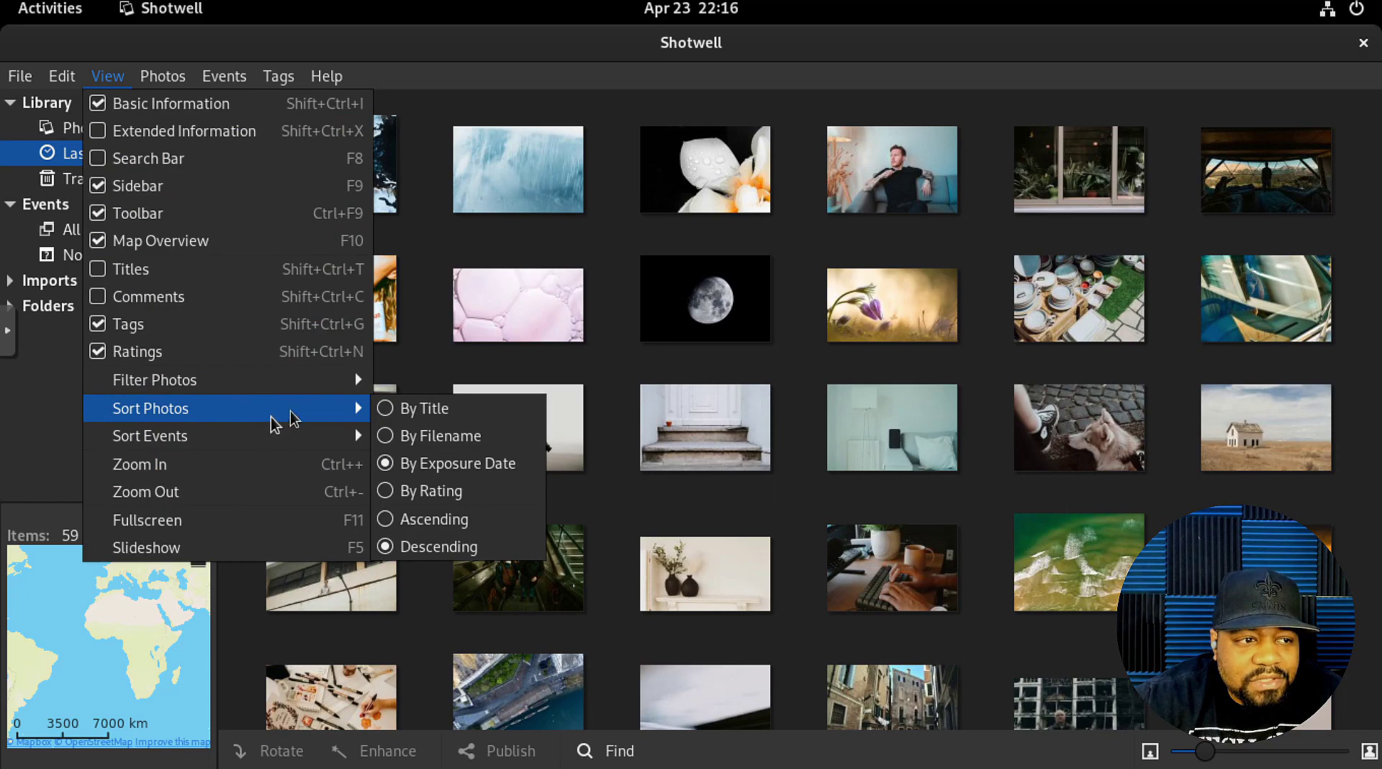
mouse_move(346, 382)
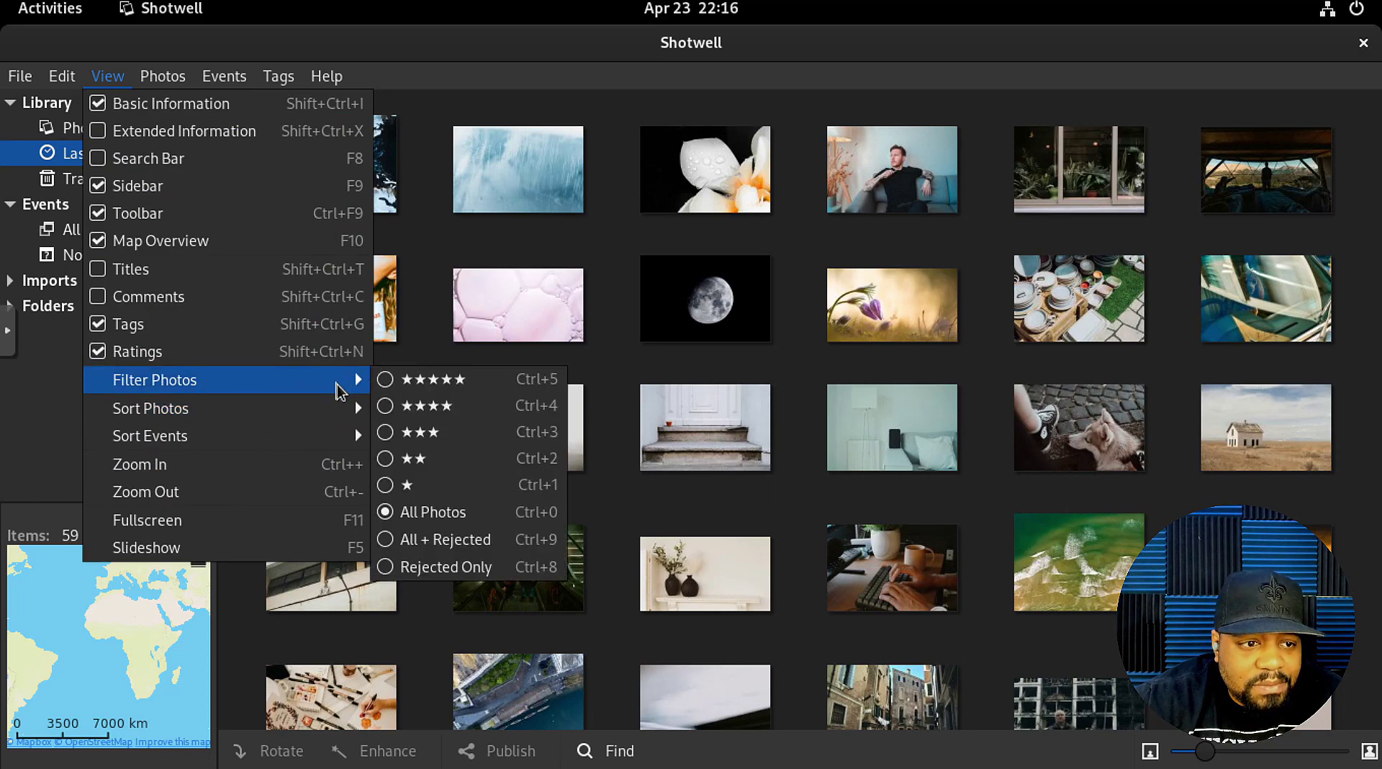
mouse_move(262, 441)
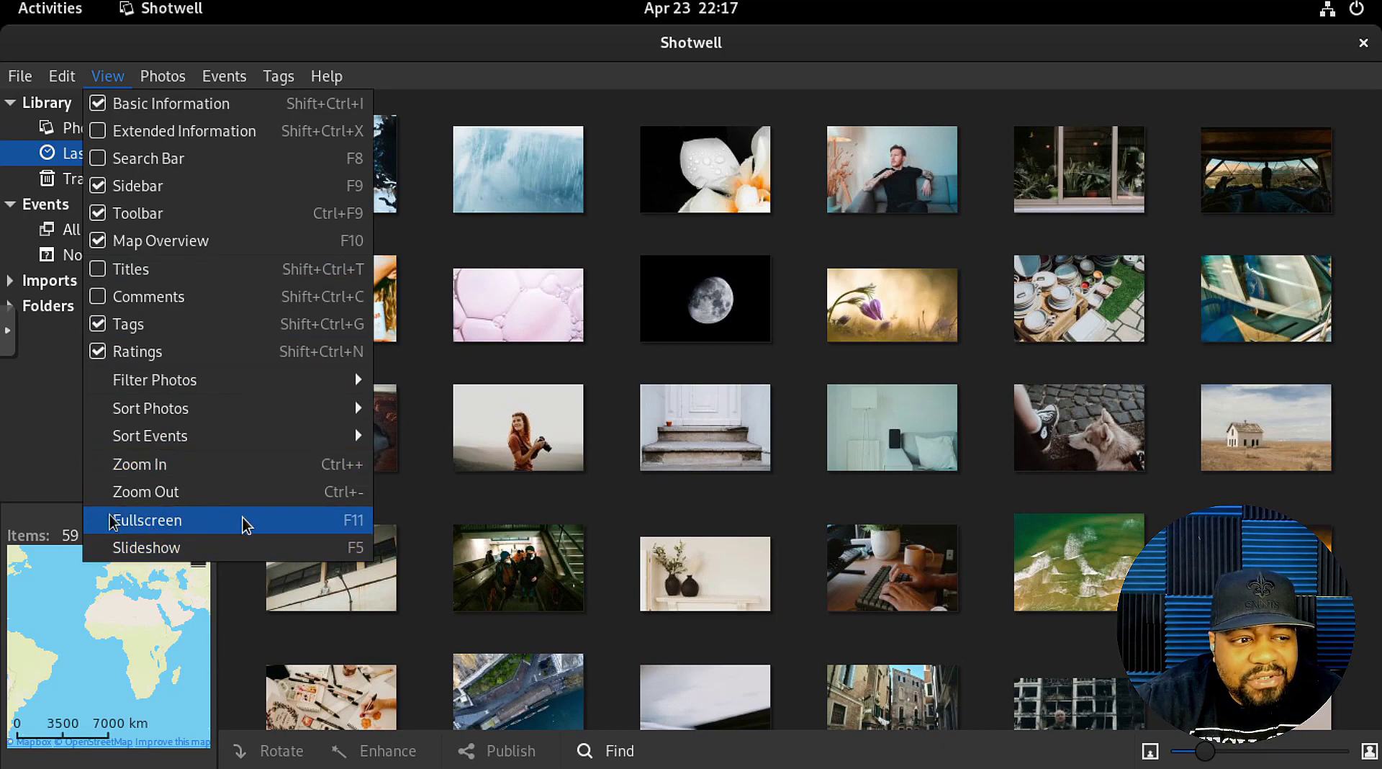
mouse_move(167, 86)
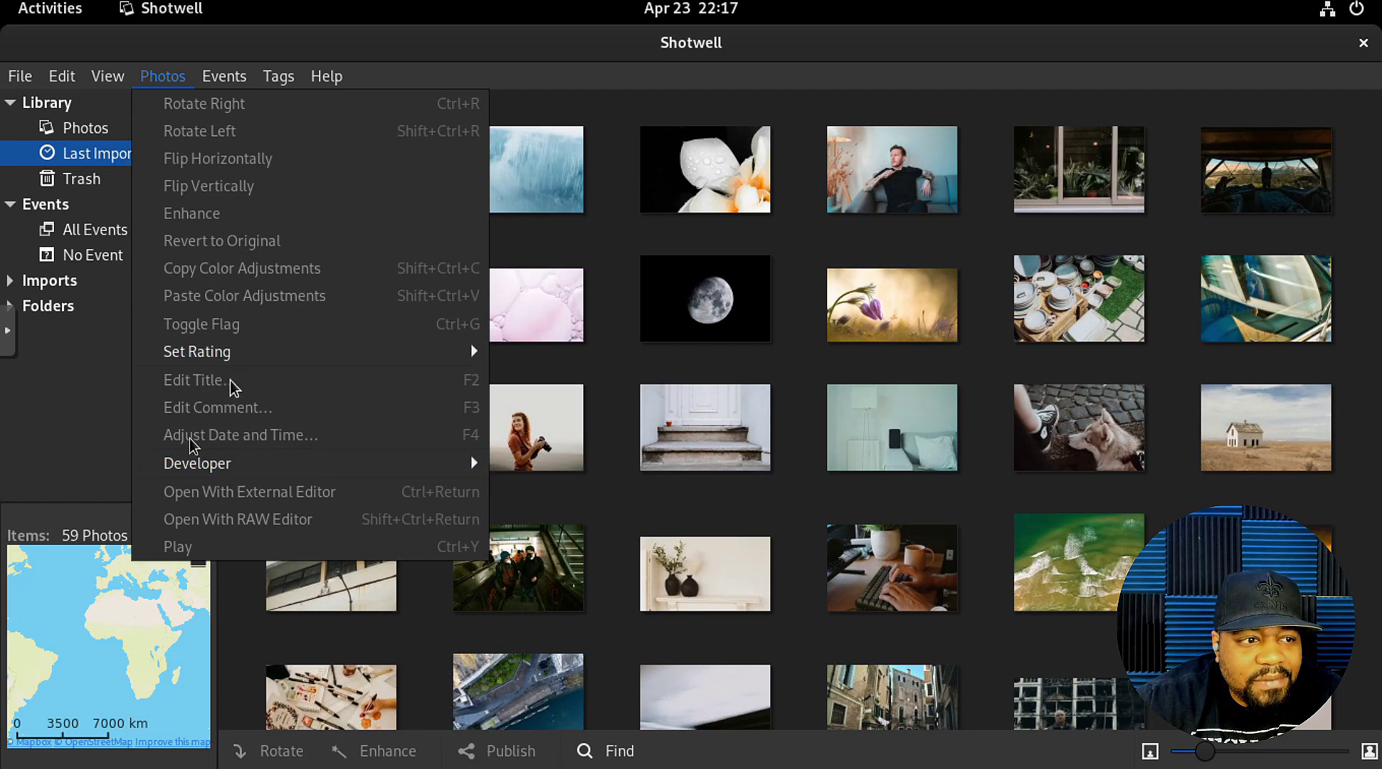
mouse_move(259, 357)
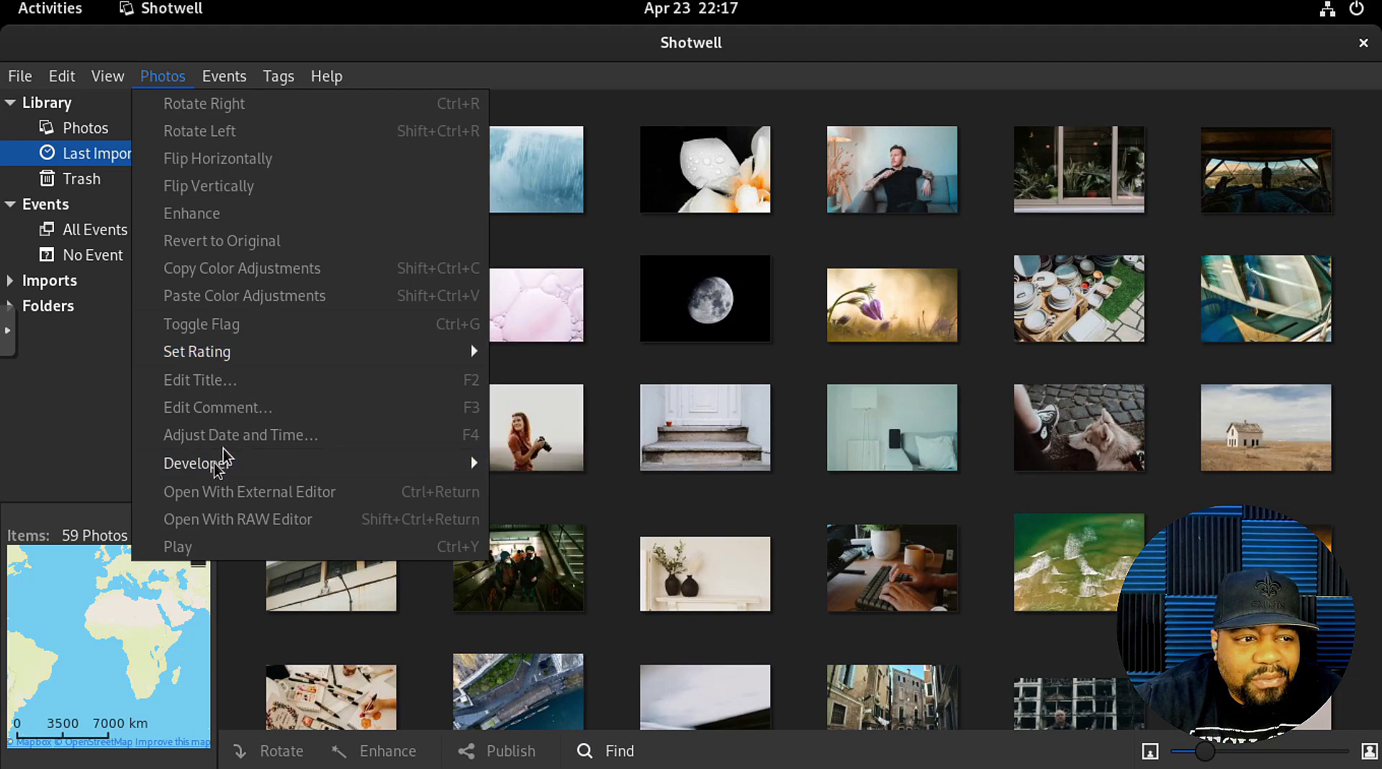
mouse_move(240, 468)
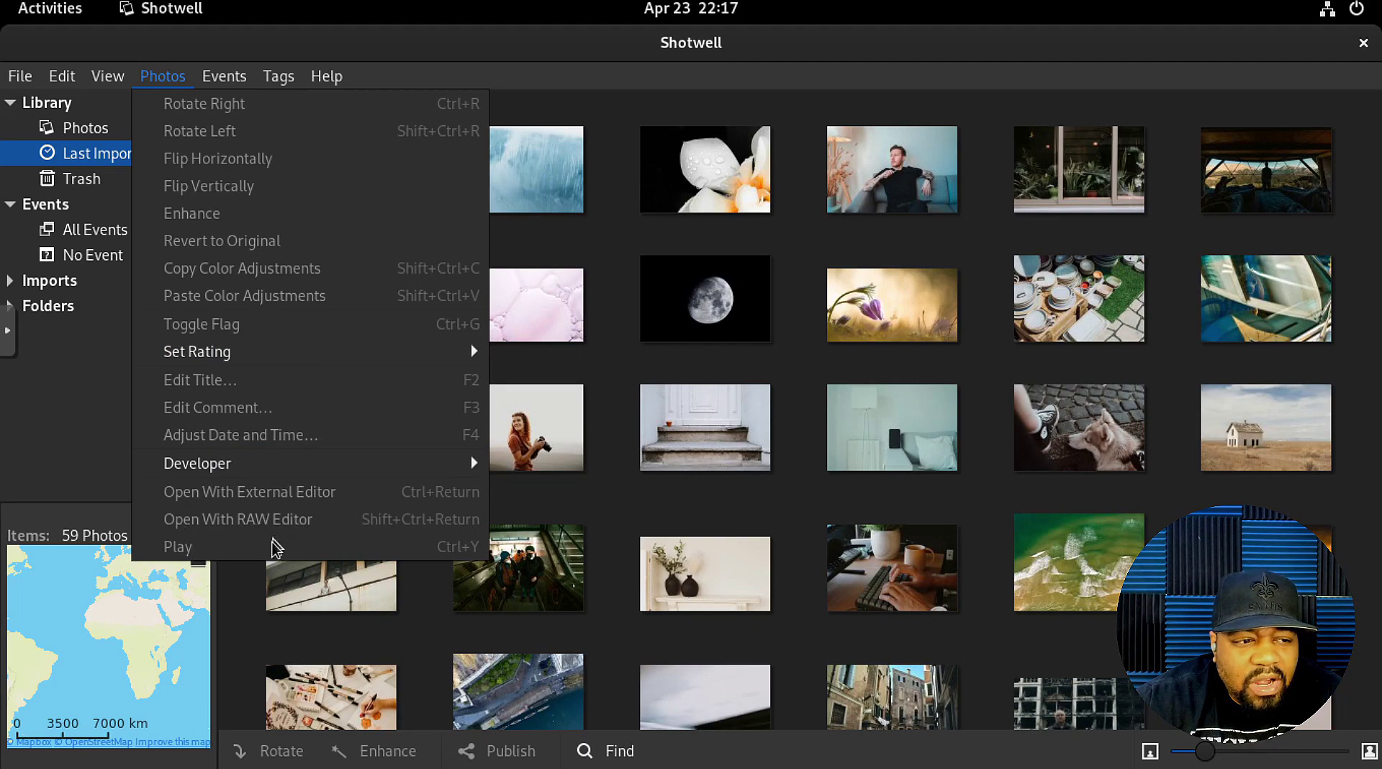
mouse_move(236, 89)
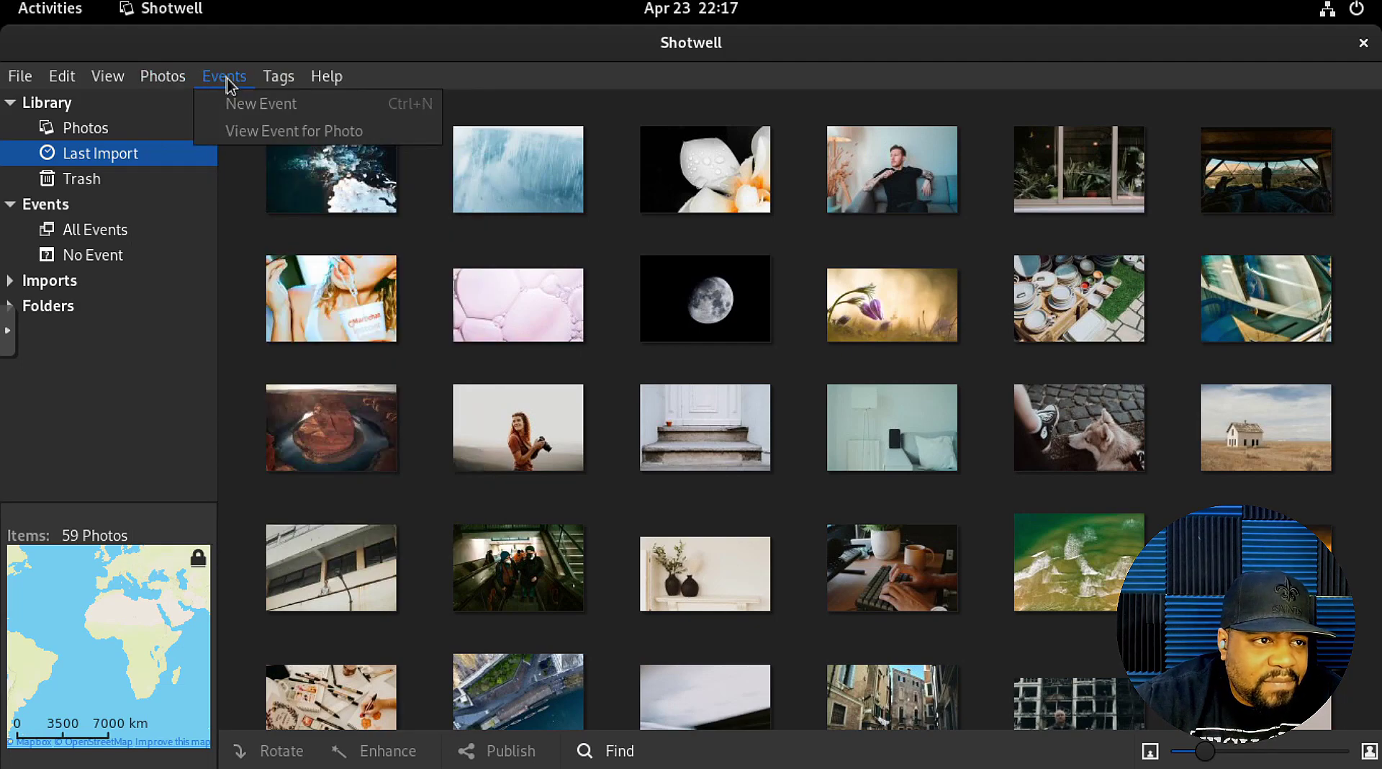
mouse_move(339, 76)
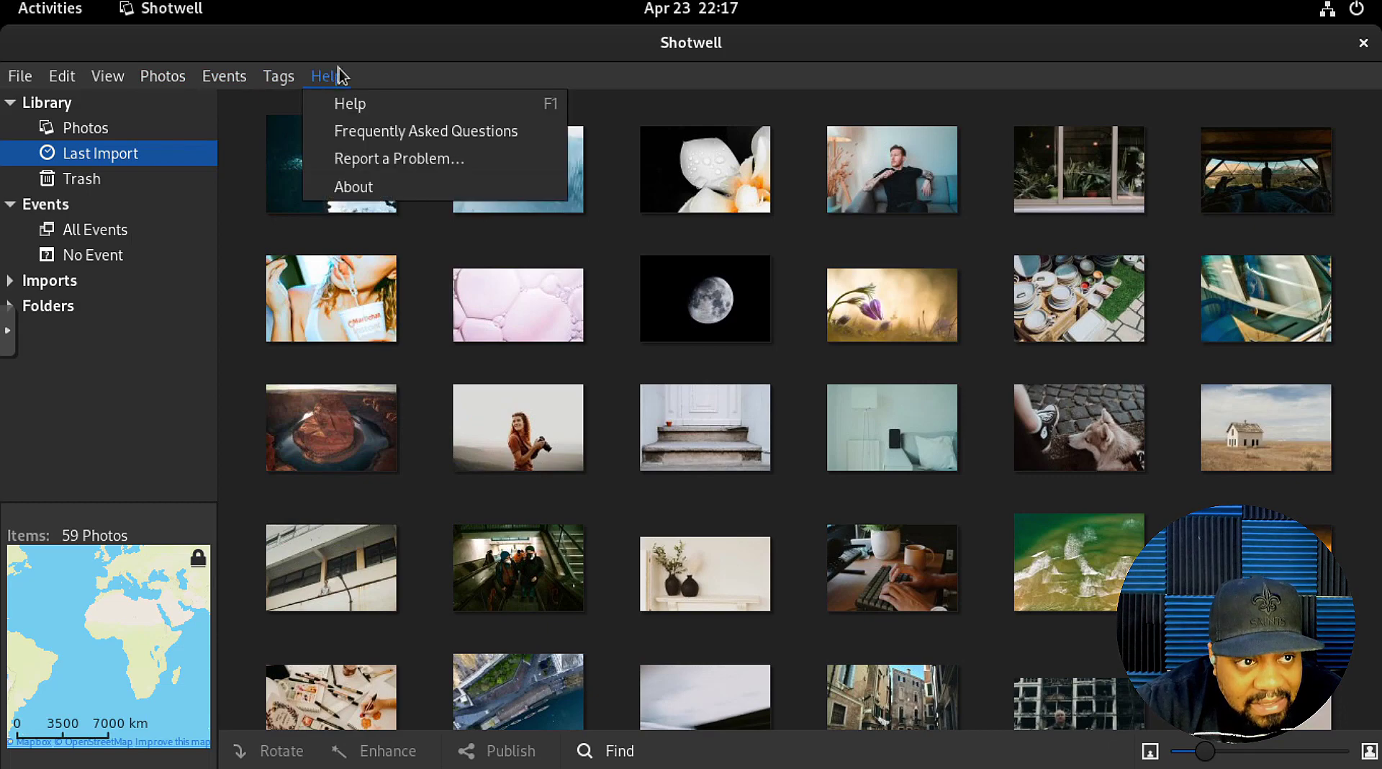
click(367, 186)
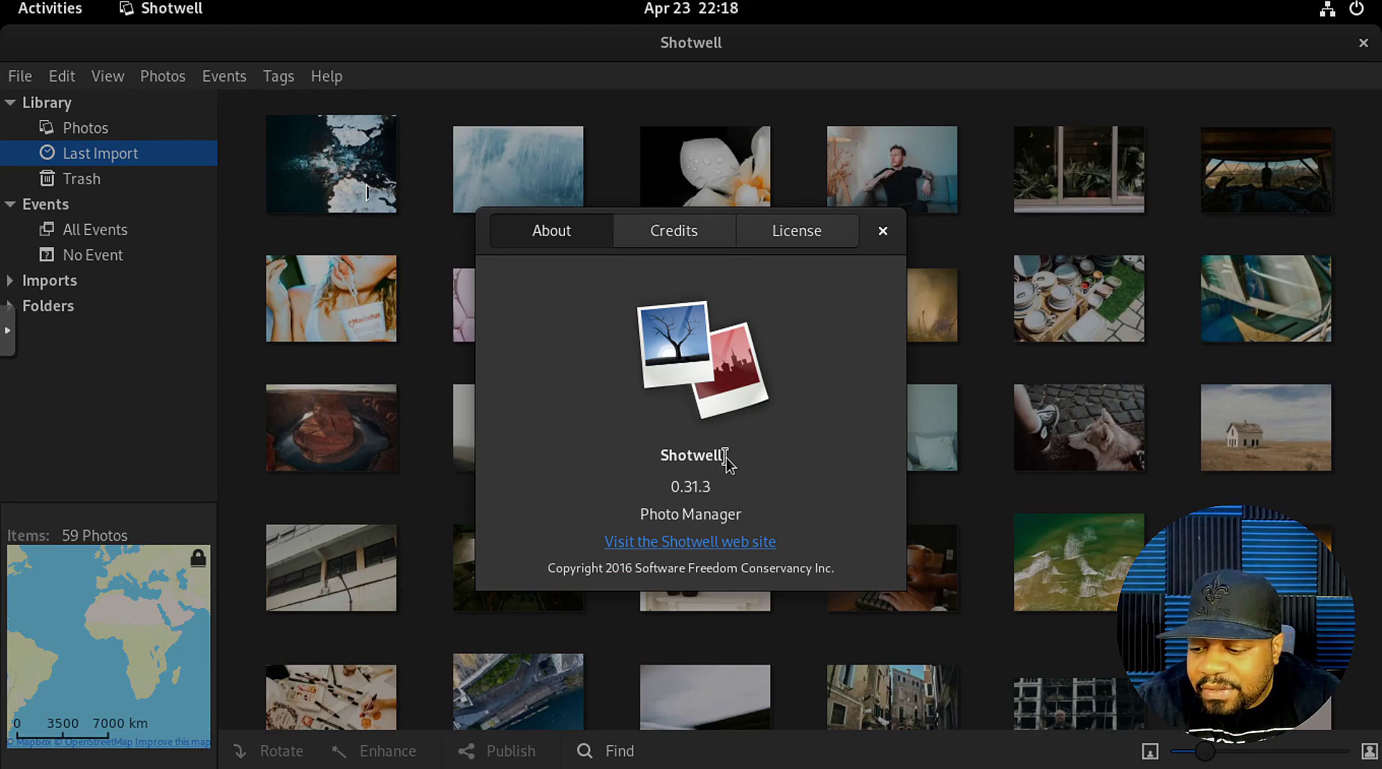
click(884, 232)
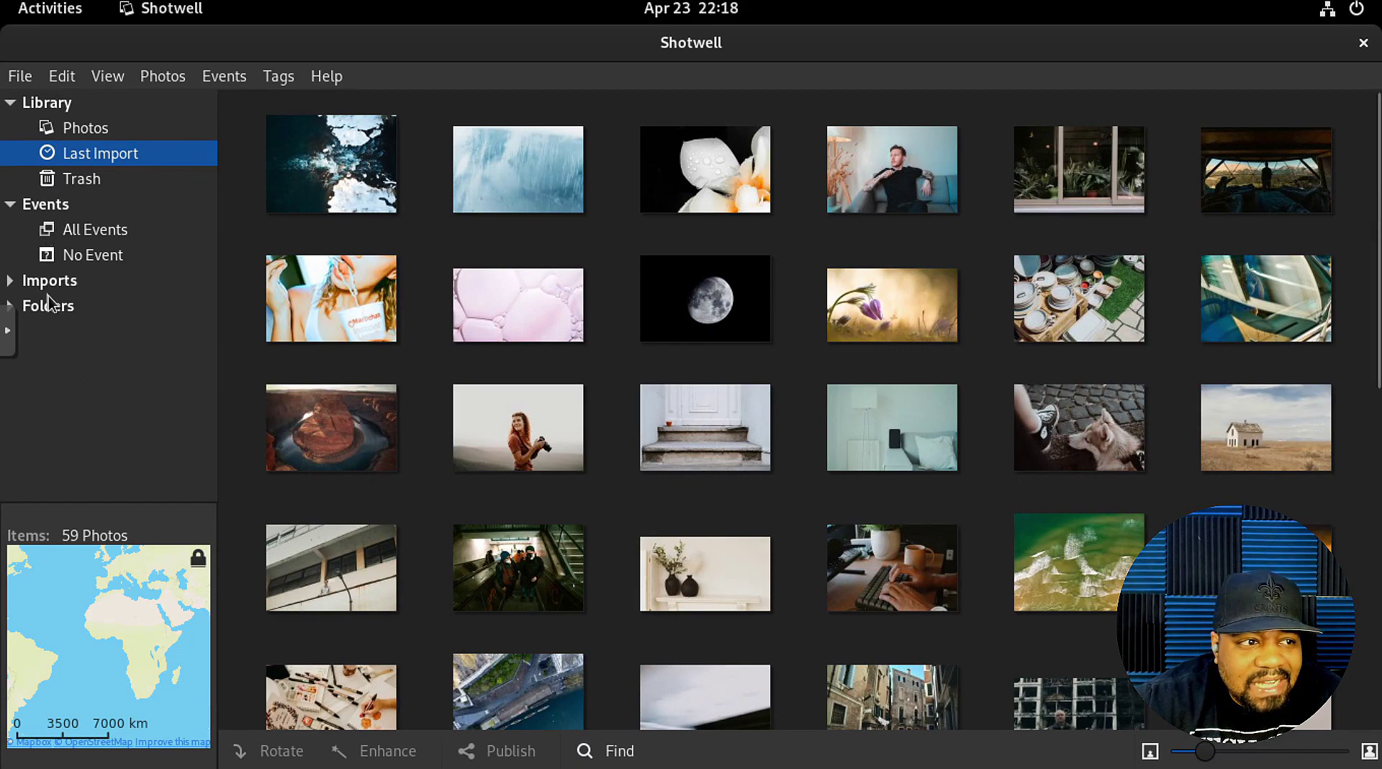
Browse Photos, Last Import and Trash, then open All Events, which shows no events.
click(76, 130)
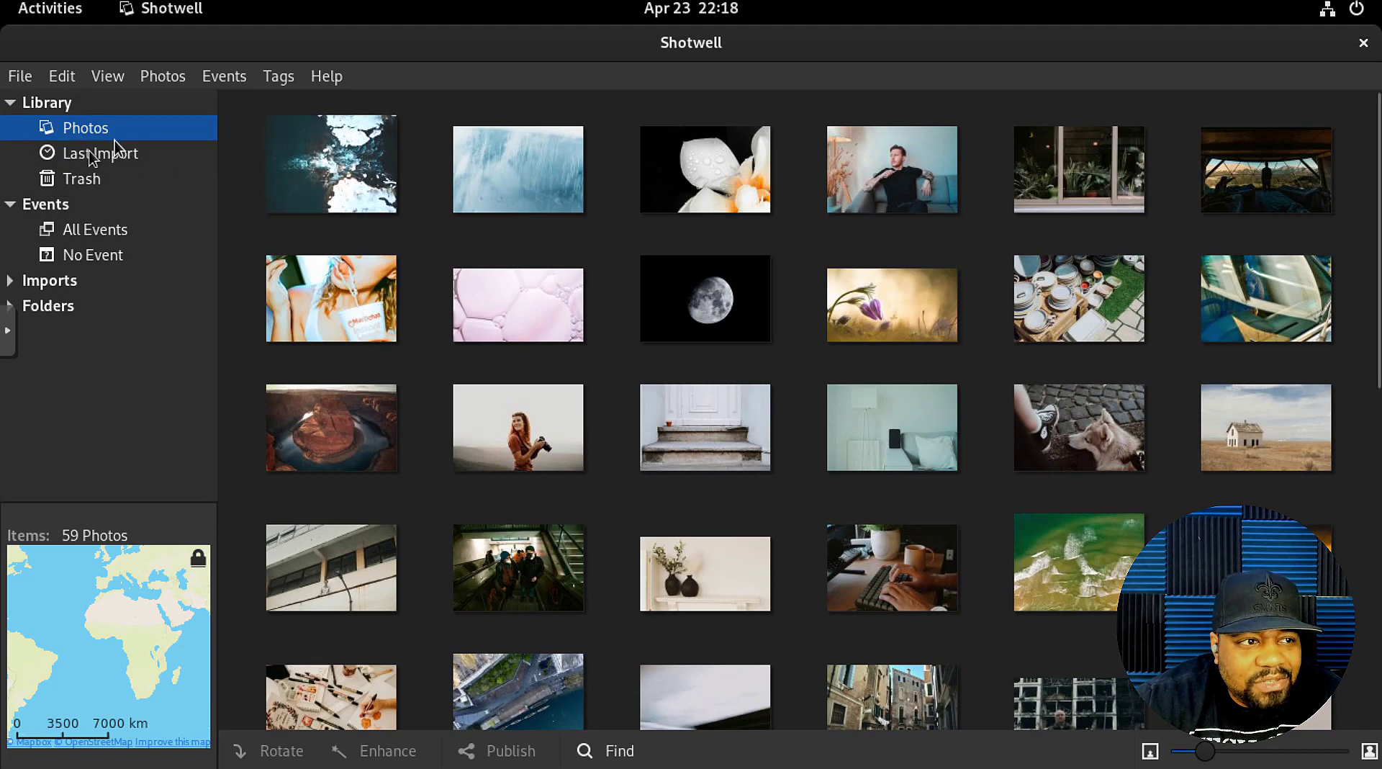
click(108, 150)
click(83, 136)
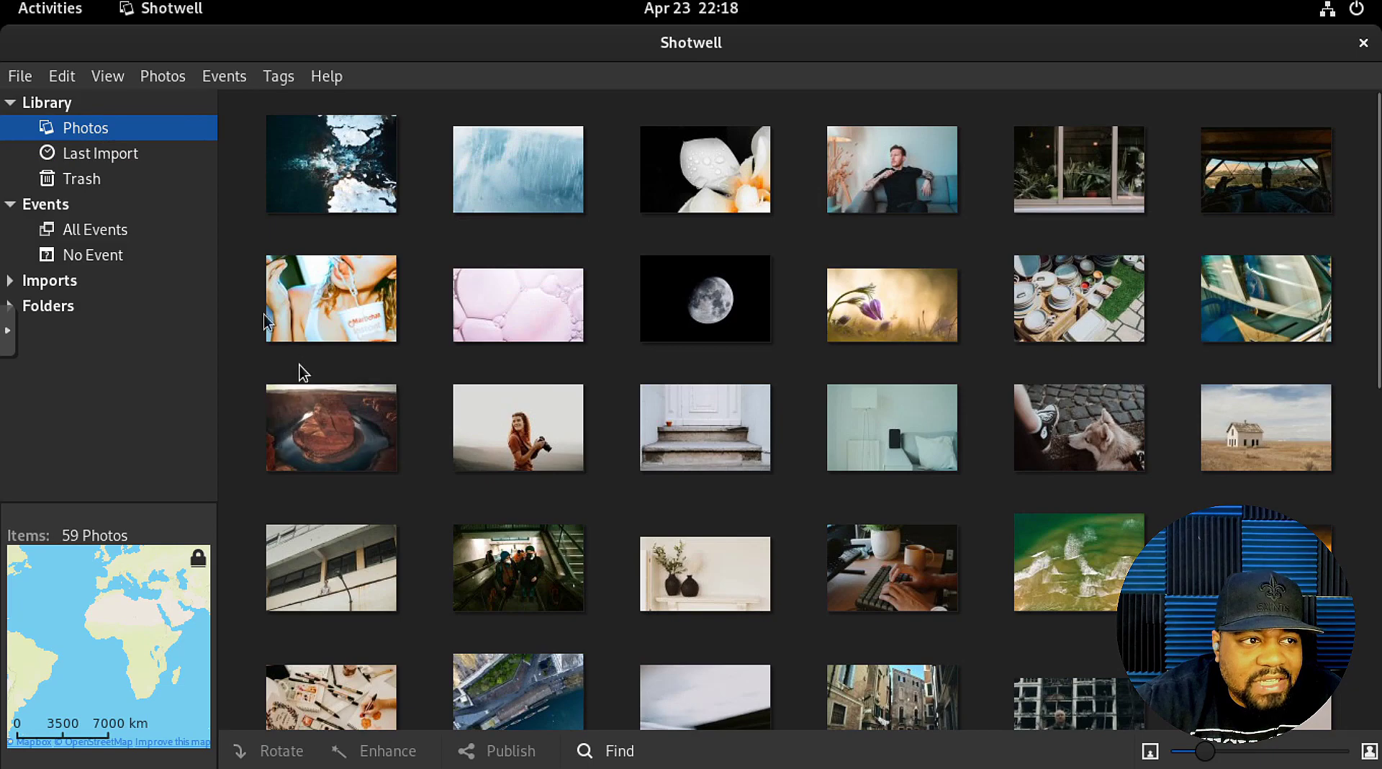
click(102, 154)
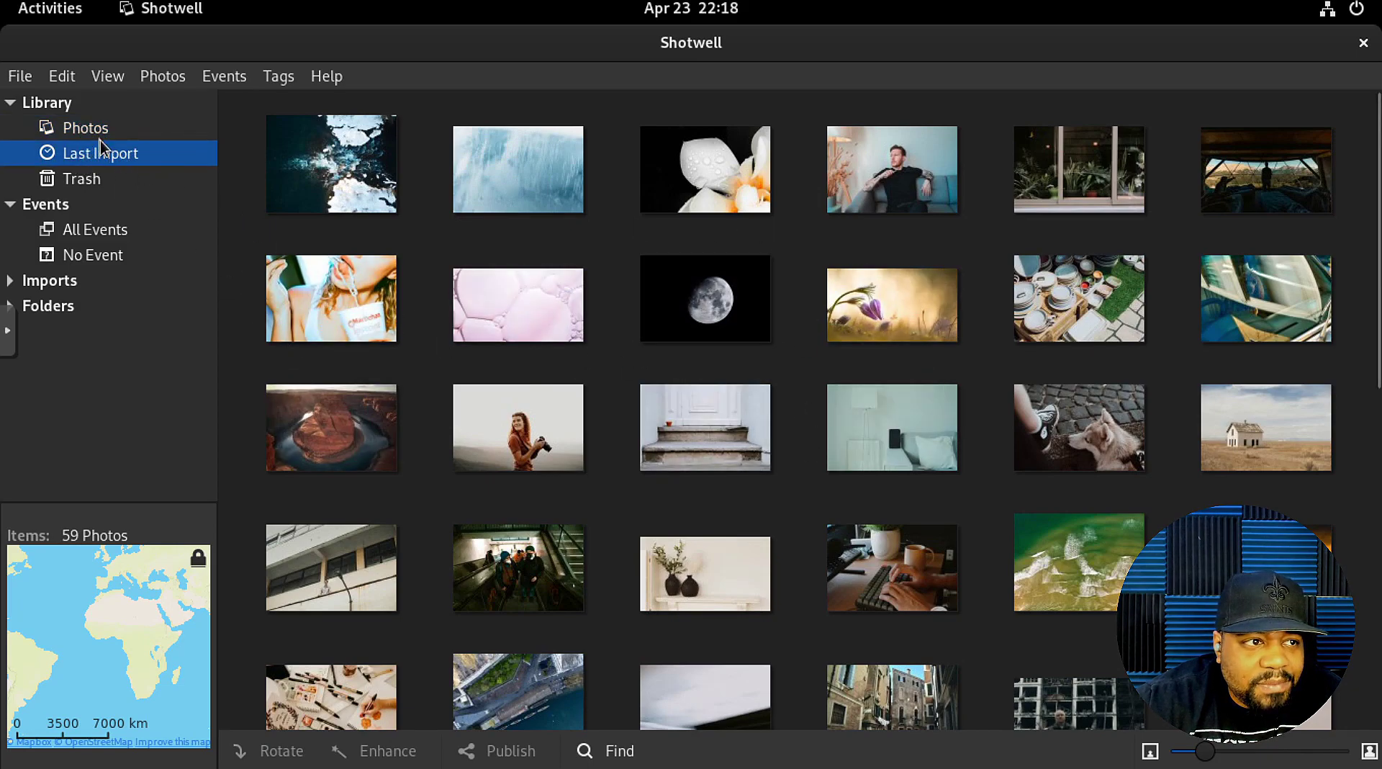
click(96, 130)
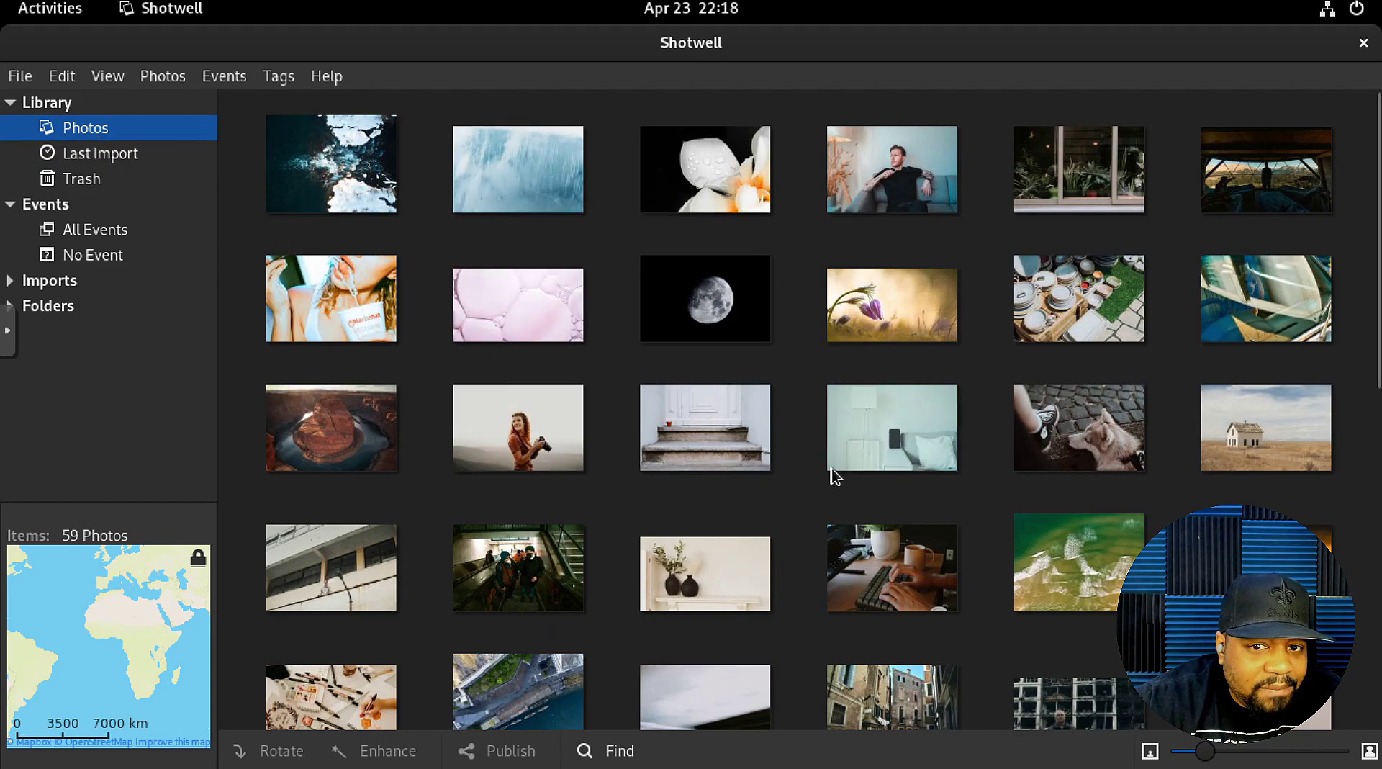
click(87, 186)
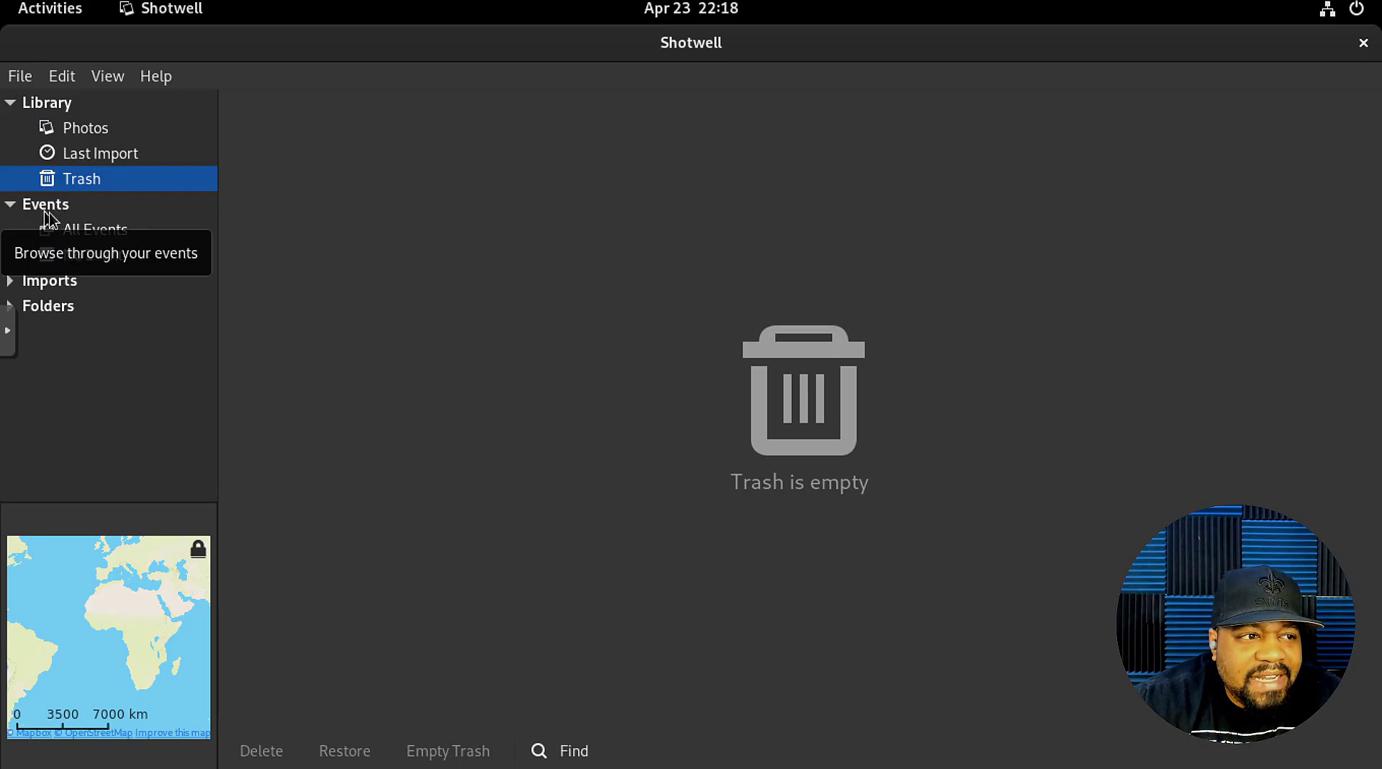
click(56, 235)
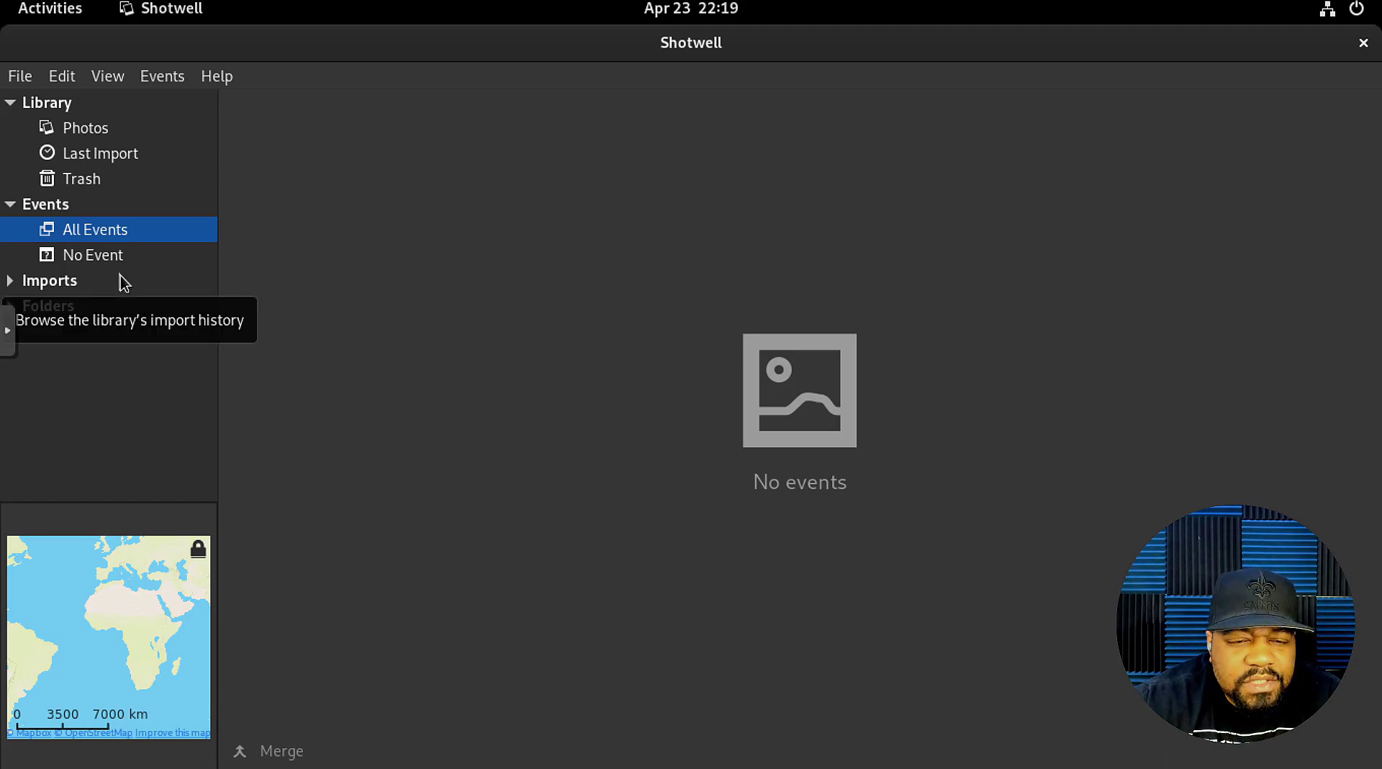
View No Event photos, then expand Imports and Folders to show the home Pictures folder.
click(112, 253)
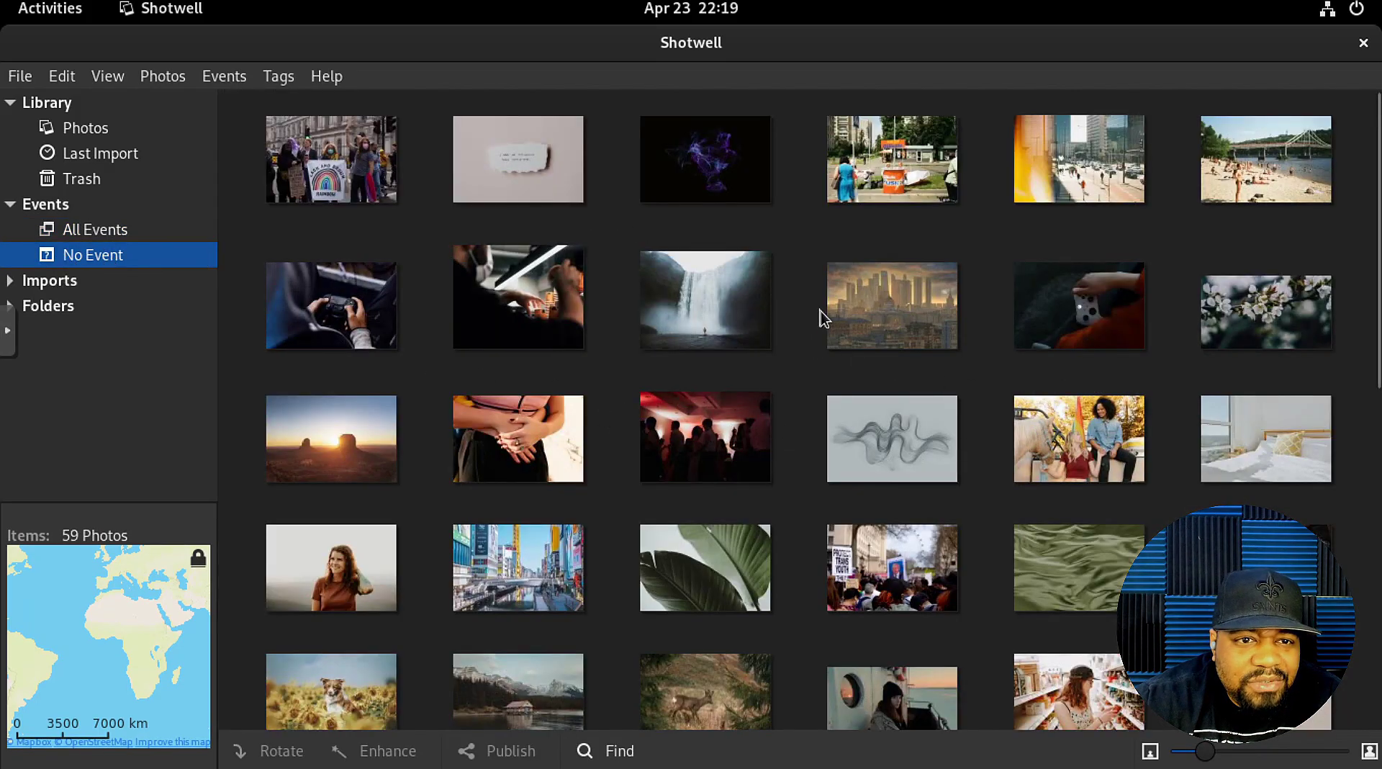
scroll(820, 314, down, 5)
scroll(821, 323, up, 5)
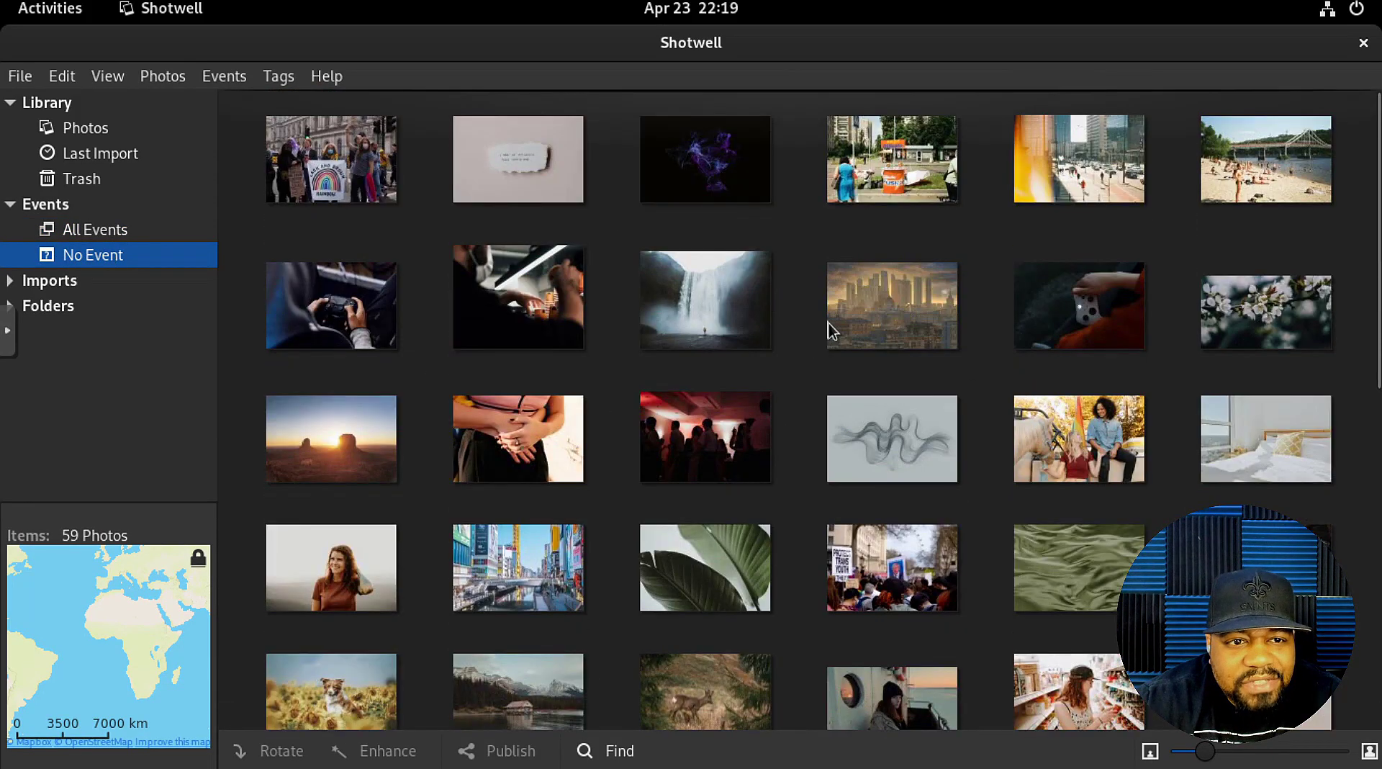
click(10, 280)
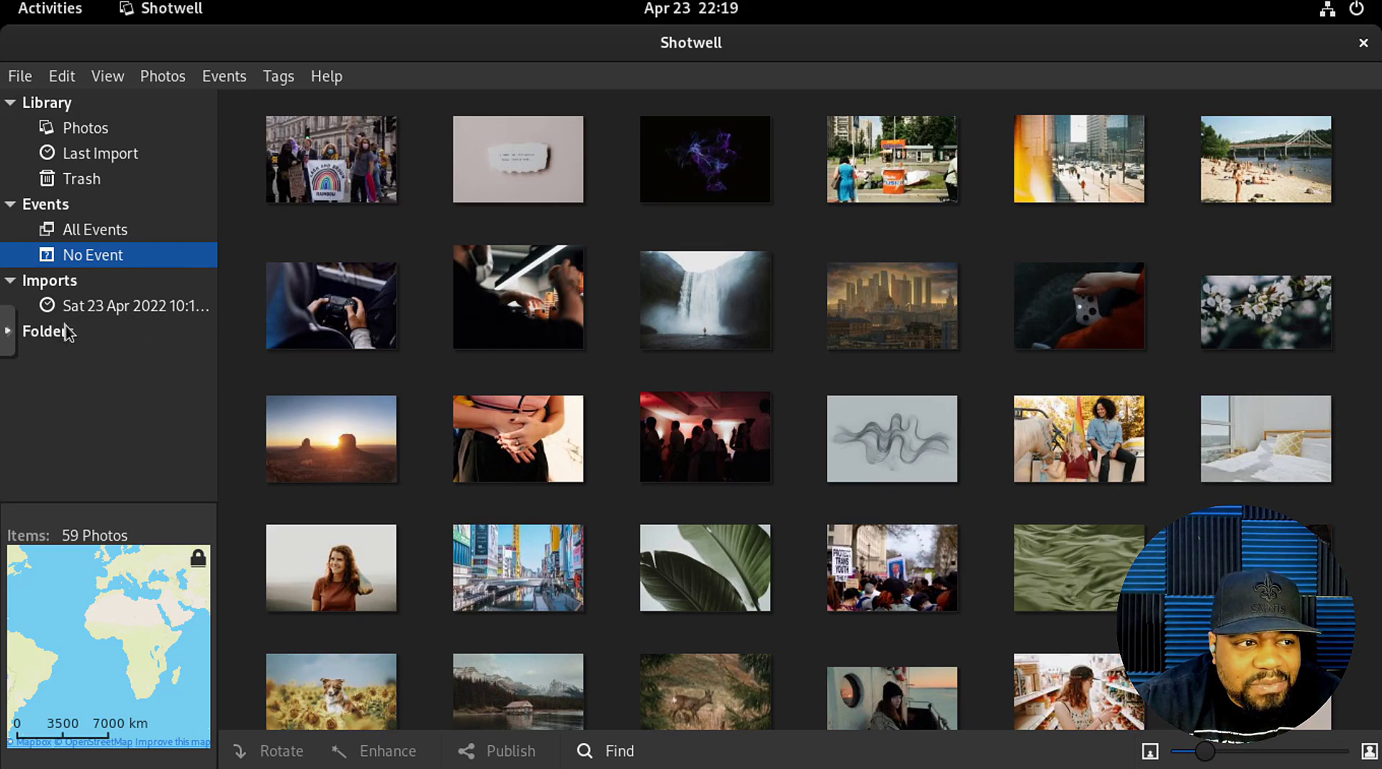
click(38, 337)
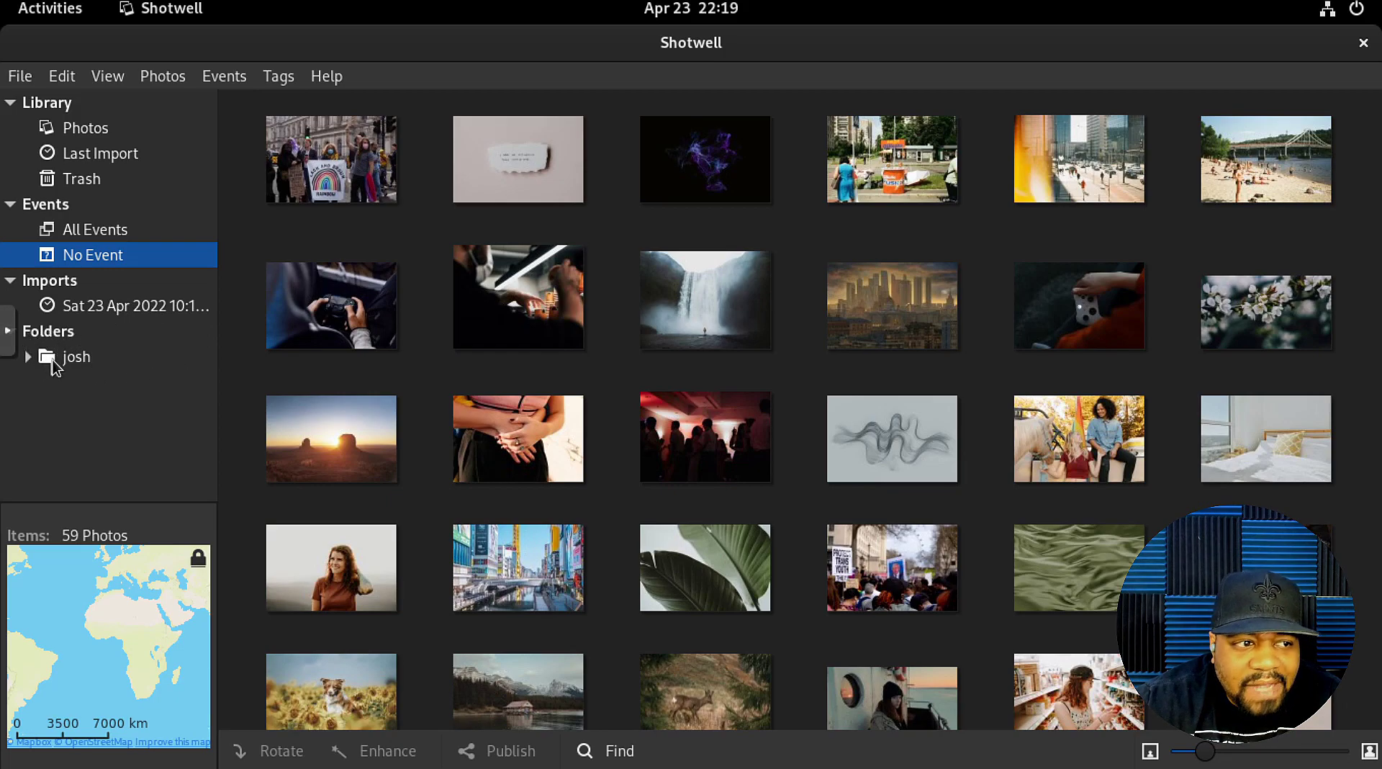
click(28, 358)
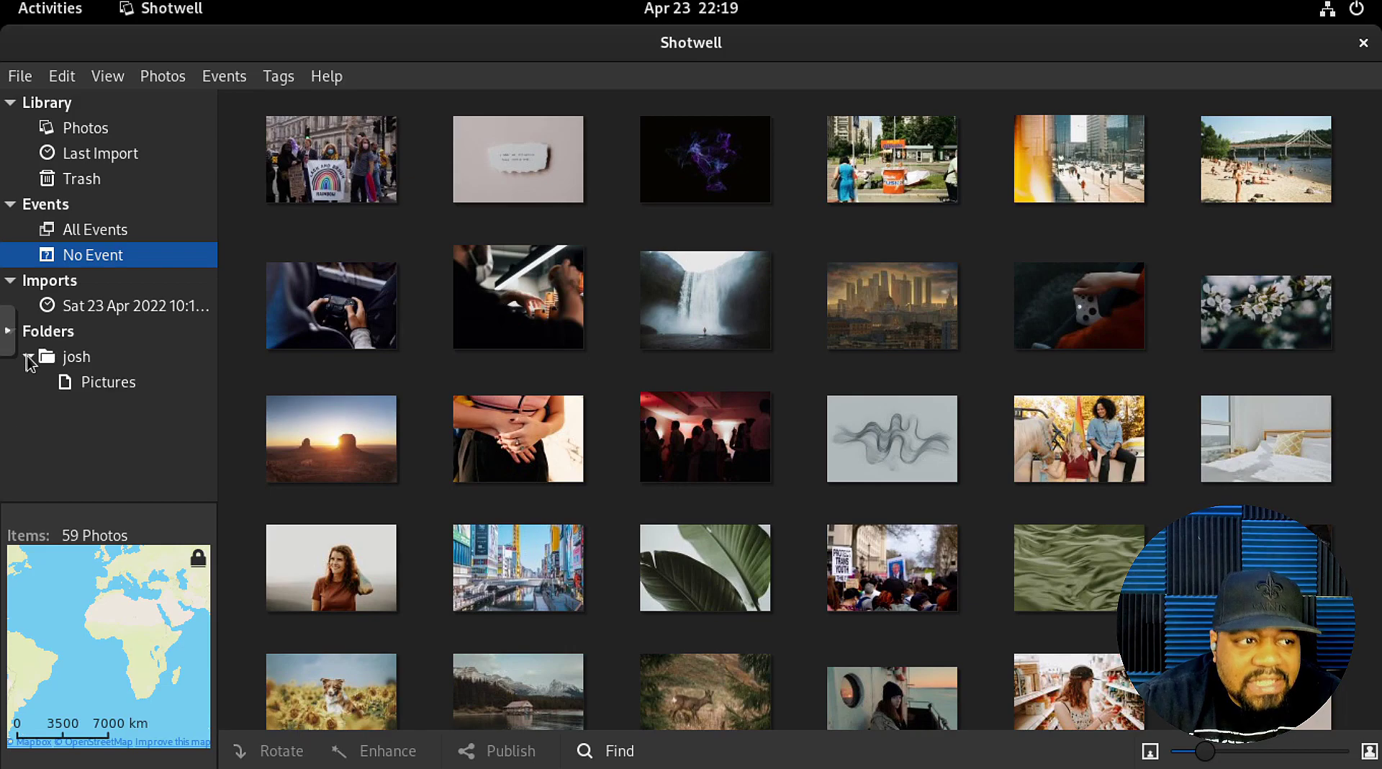
click(116, 384)
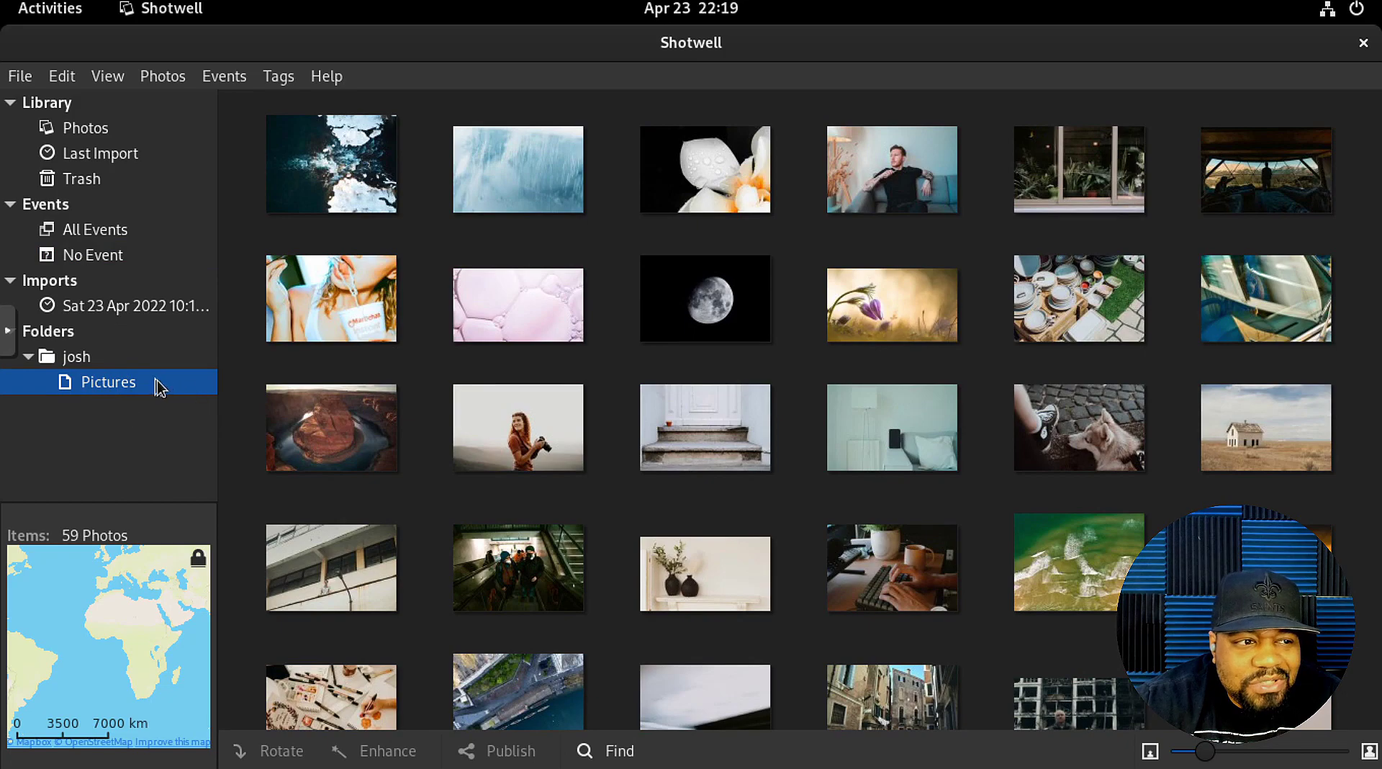
Bring up the right-click menu for the snow-river photo ZtUI5NPdGsw.jpg.
right_click(360, 186)
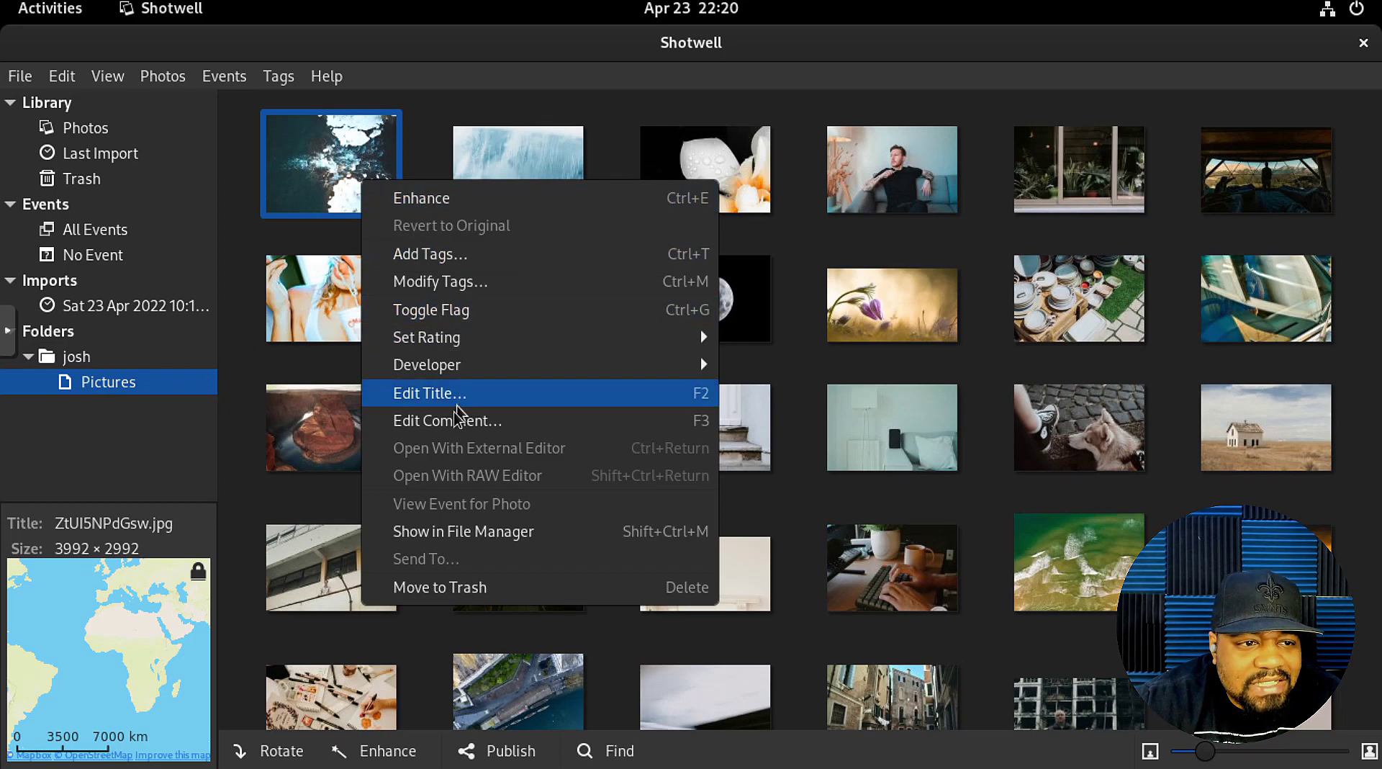
Show ZtUI5NPdGsw.jpg in the Files window on Pictures, then close that window.
click(464, 531)
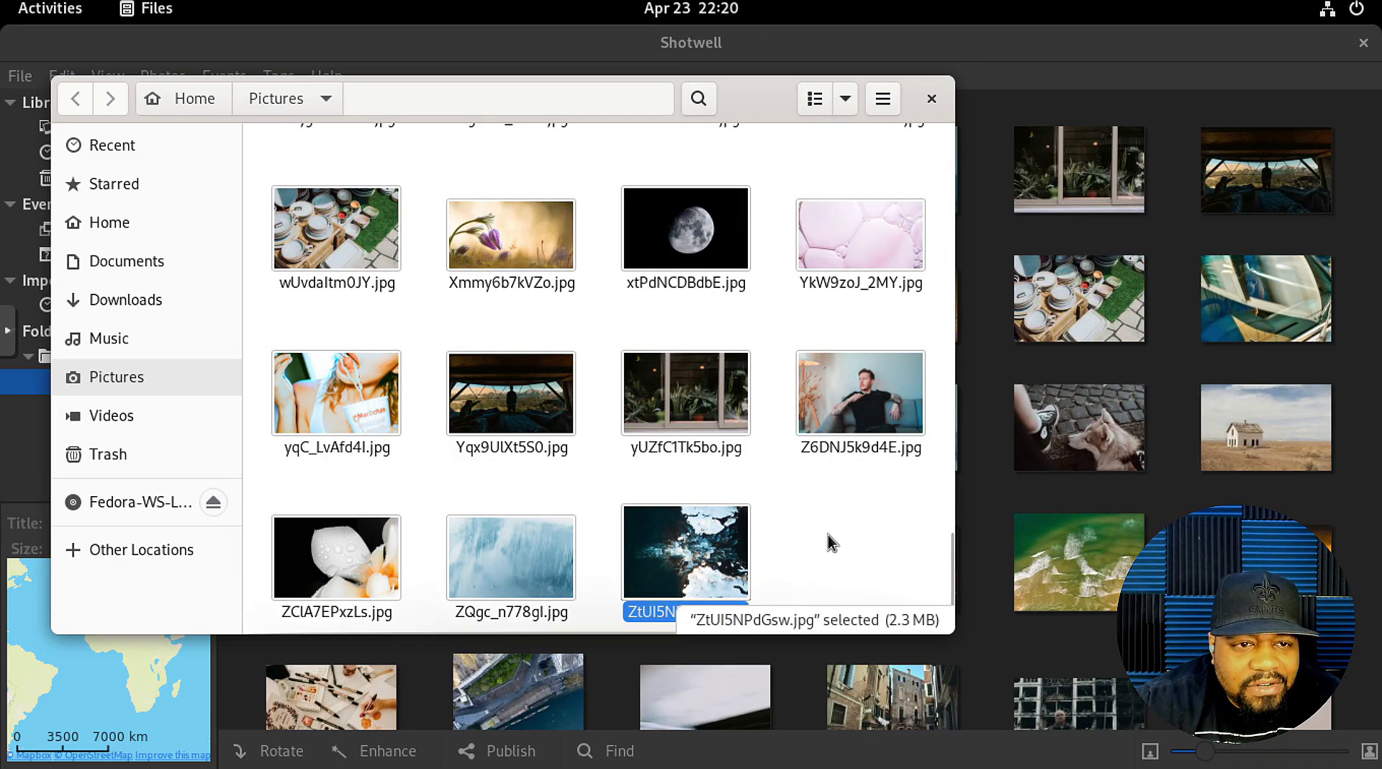
click(932, 99)
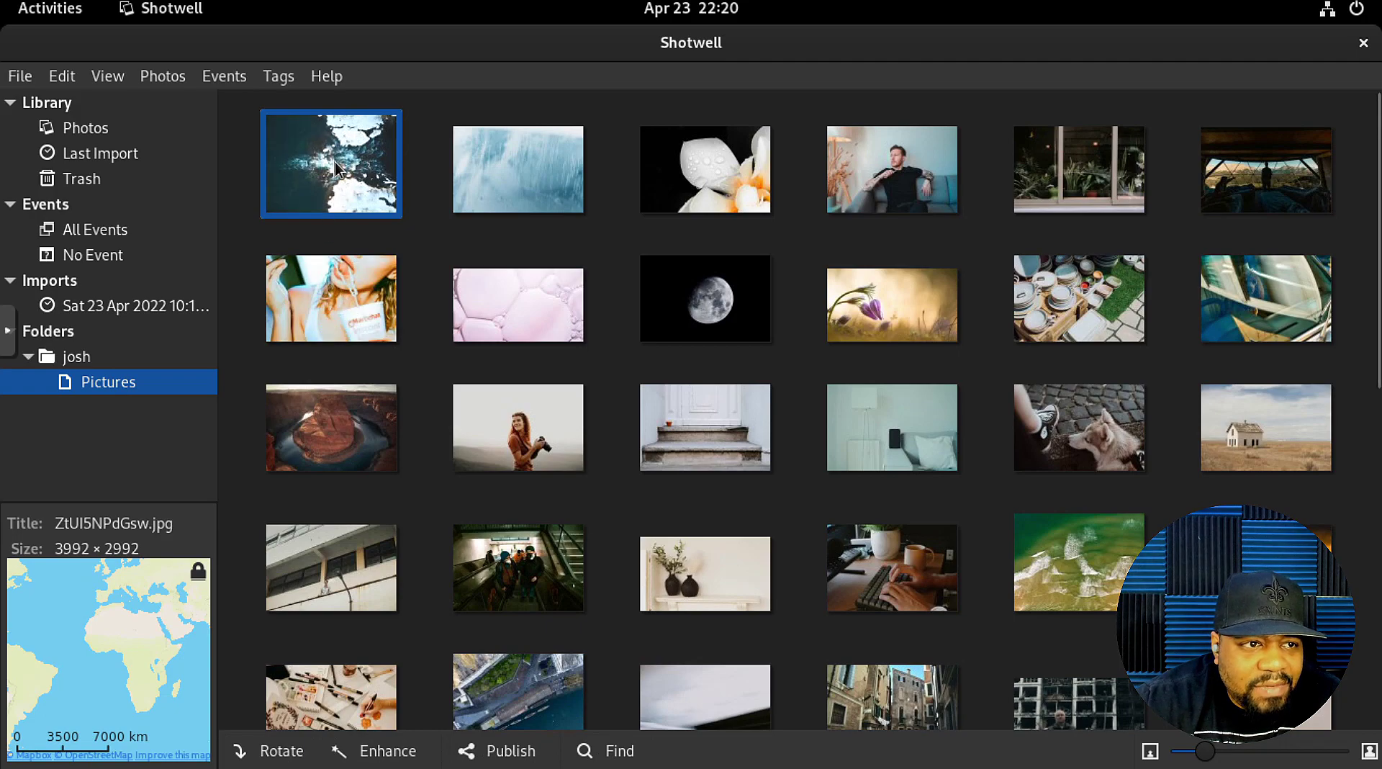
Open ZtUI5NPdGsw.jpg in single-photo view, try auto Enhance, then revert to the original.
click(387, 756)
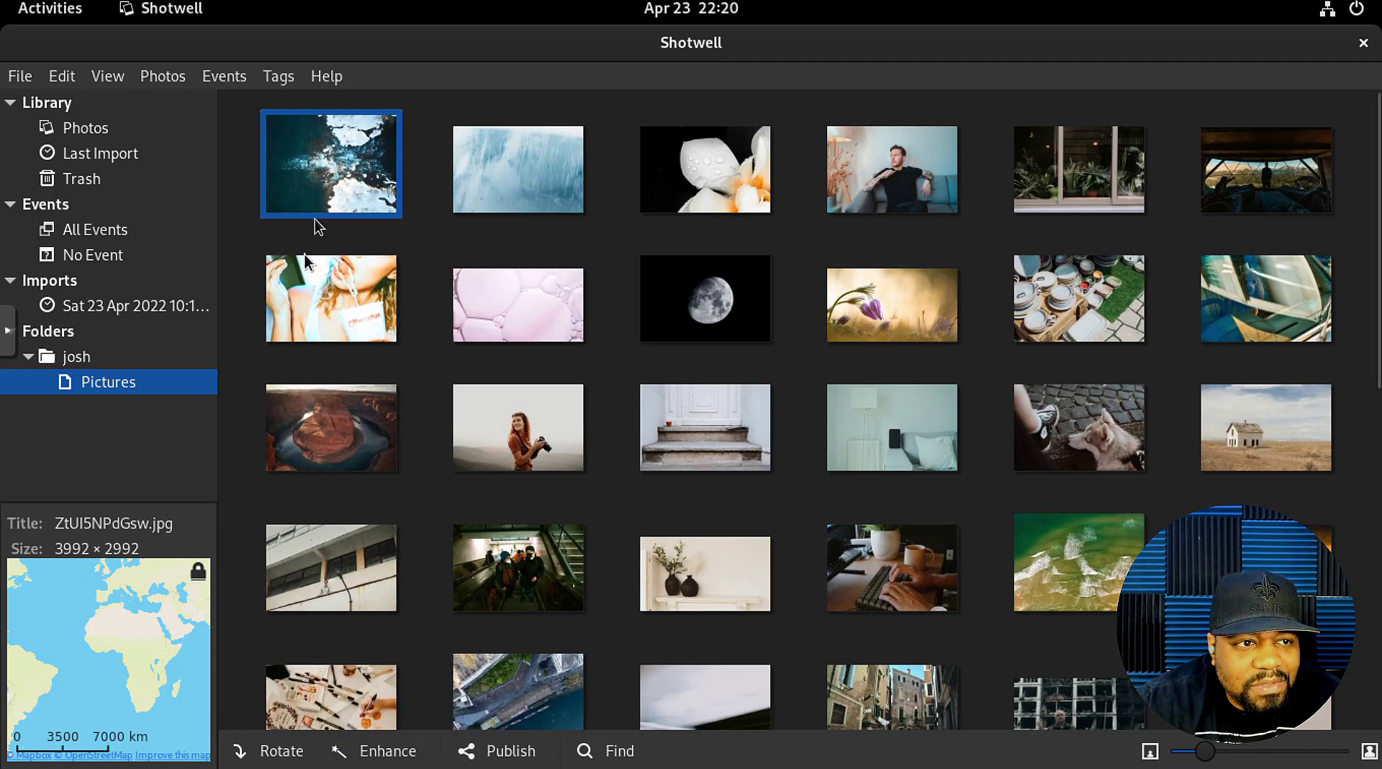
double_click(330, 167)
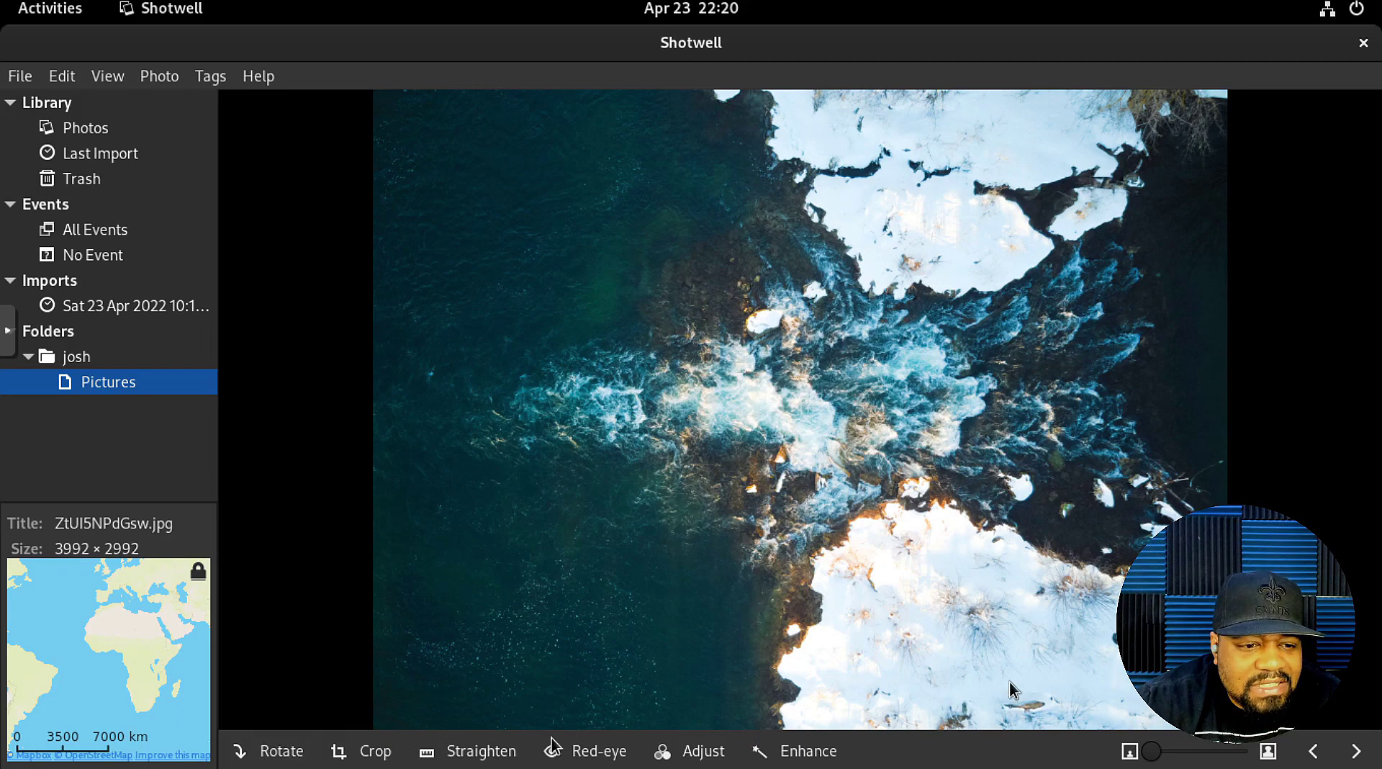
right_click(682, 434)
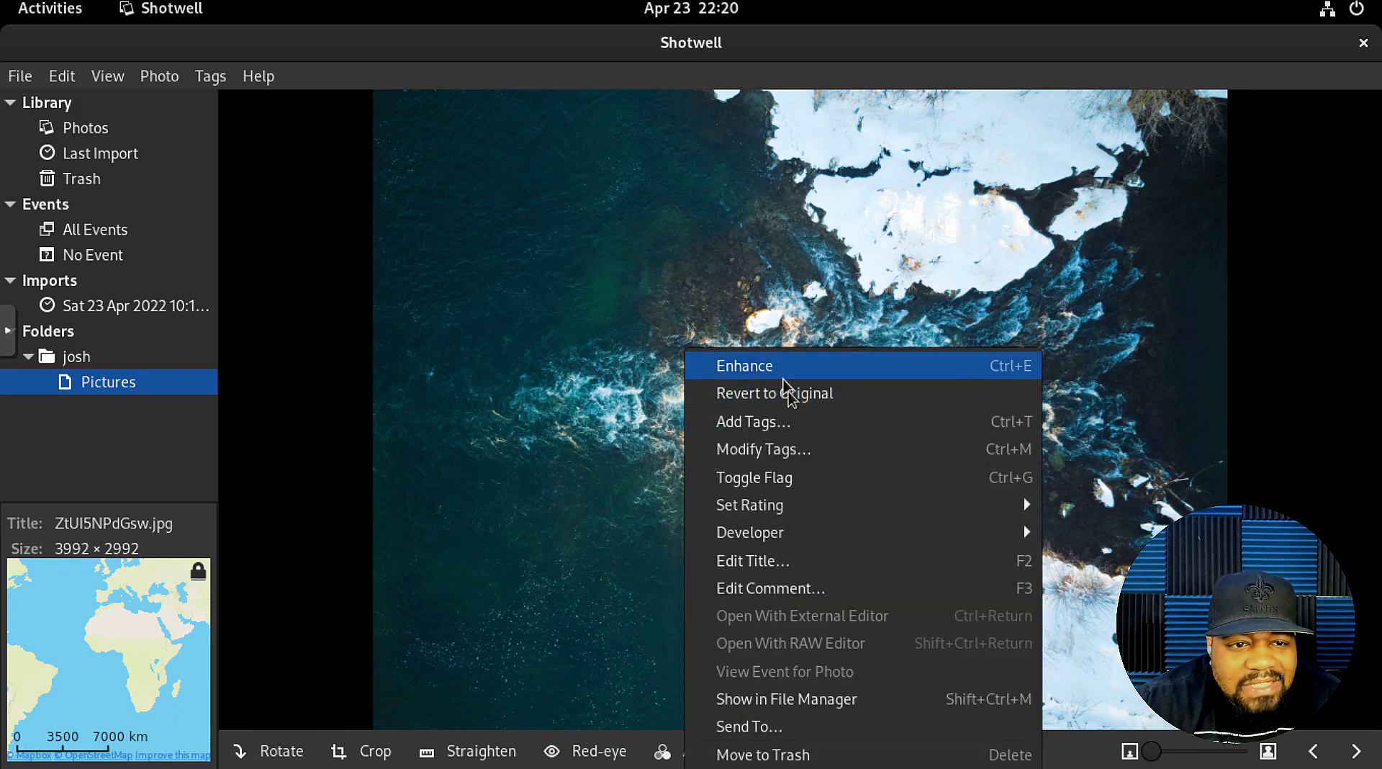
click(783, 367)
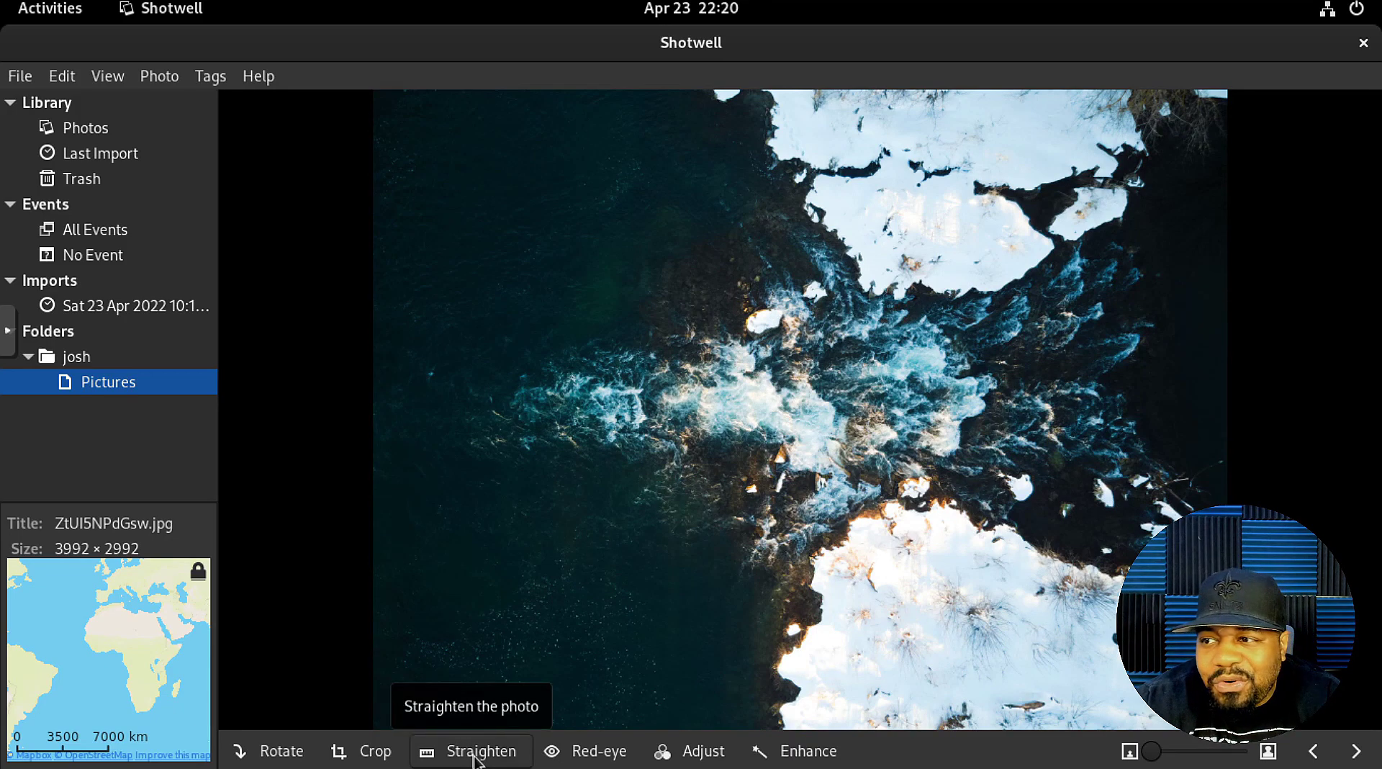
click(798, 751)
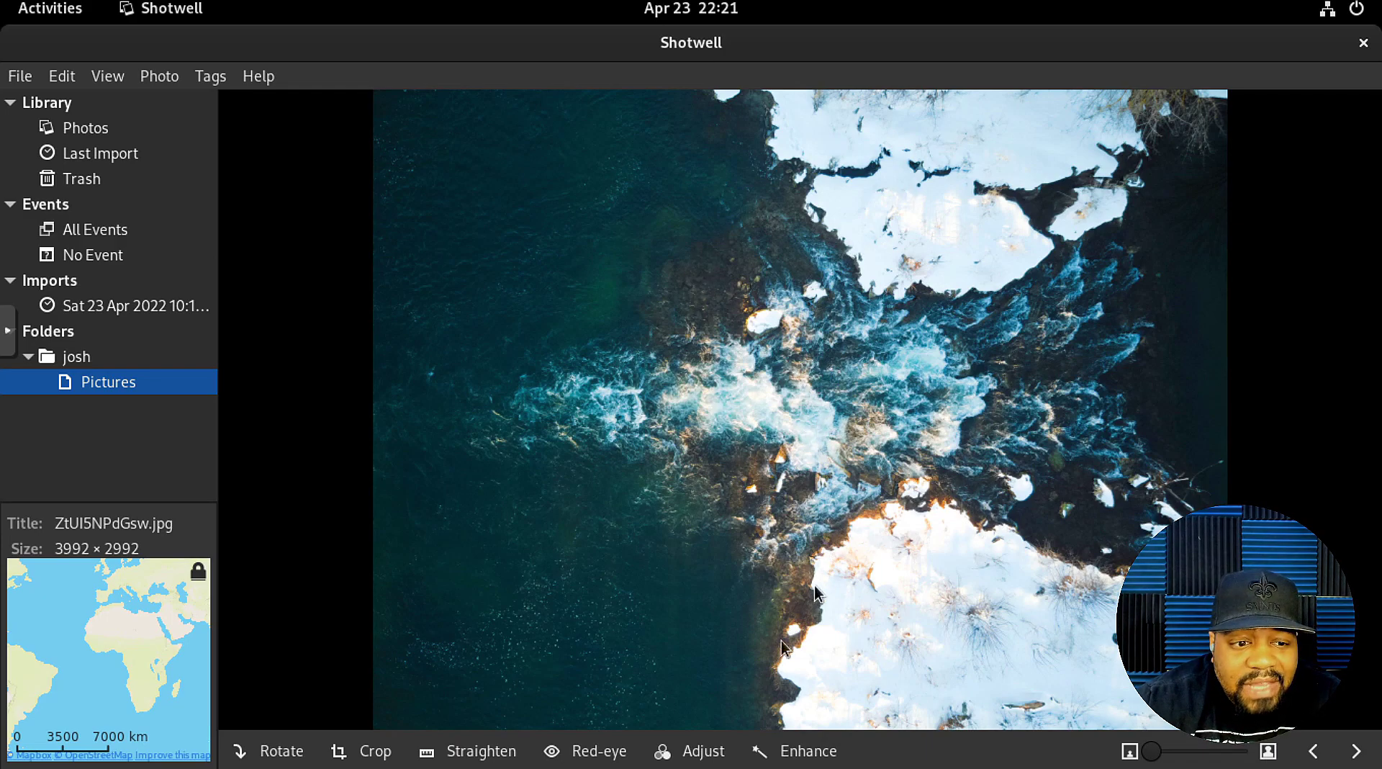
right_click(655, 318)
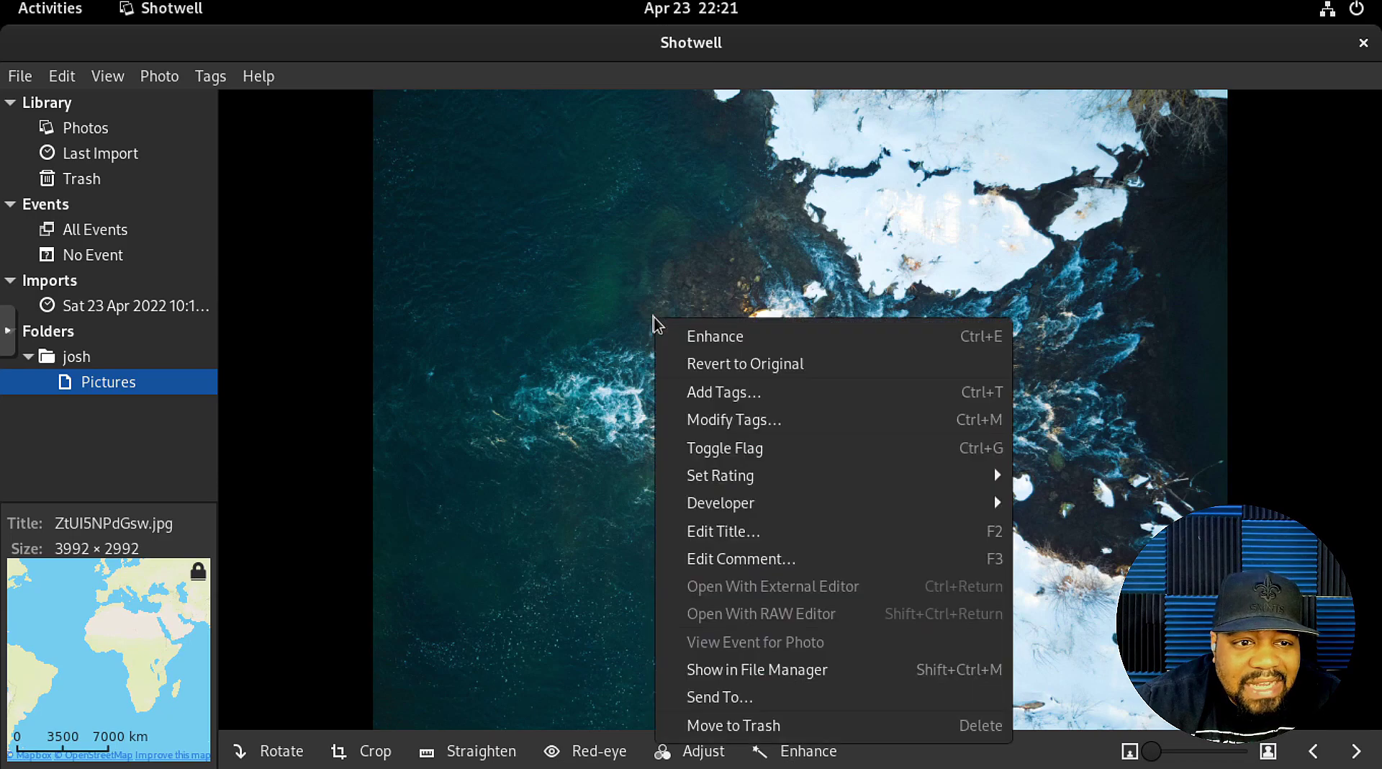
click(772, 366)
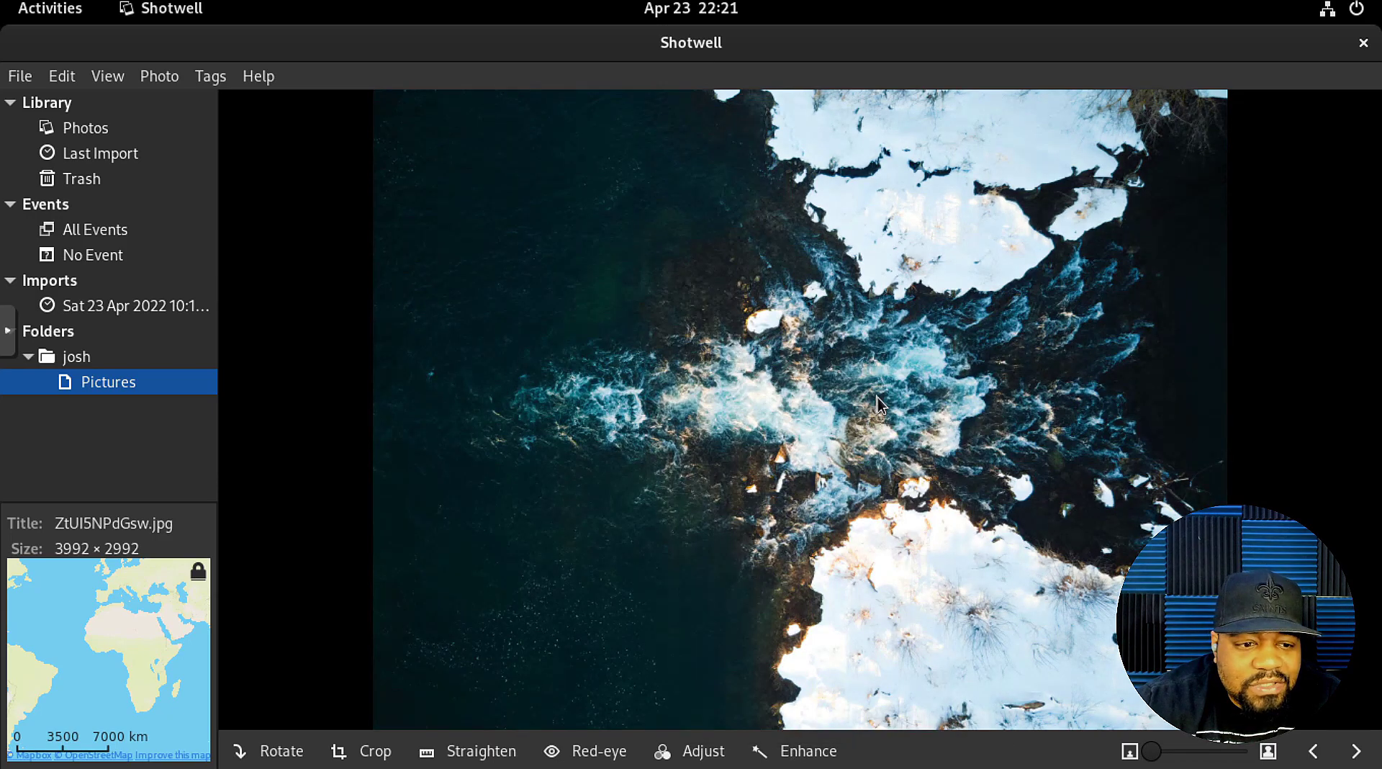
Crop the photo to a 2475 × 2475 Square framing the rushing water and snow banks.
click(355, 754)
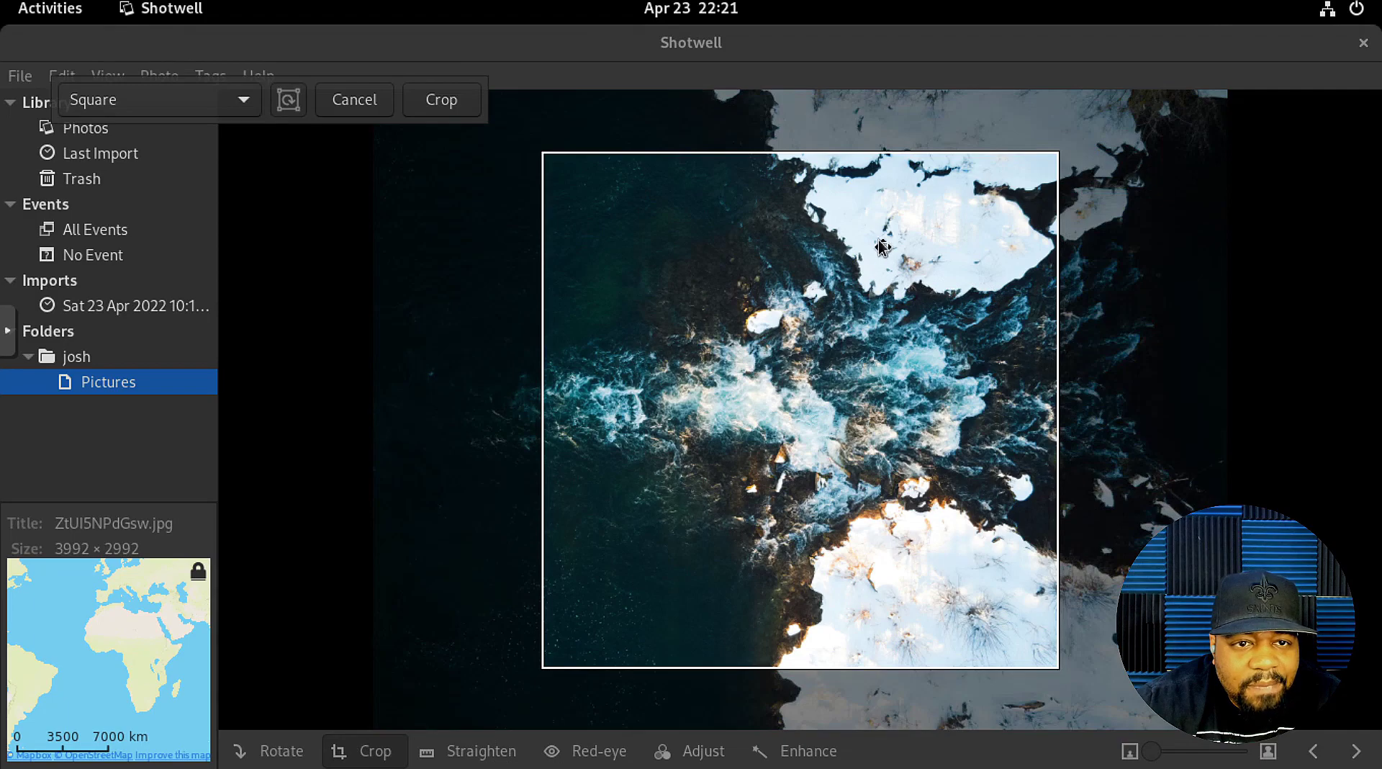
drag(837, 371, 1014, 372)
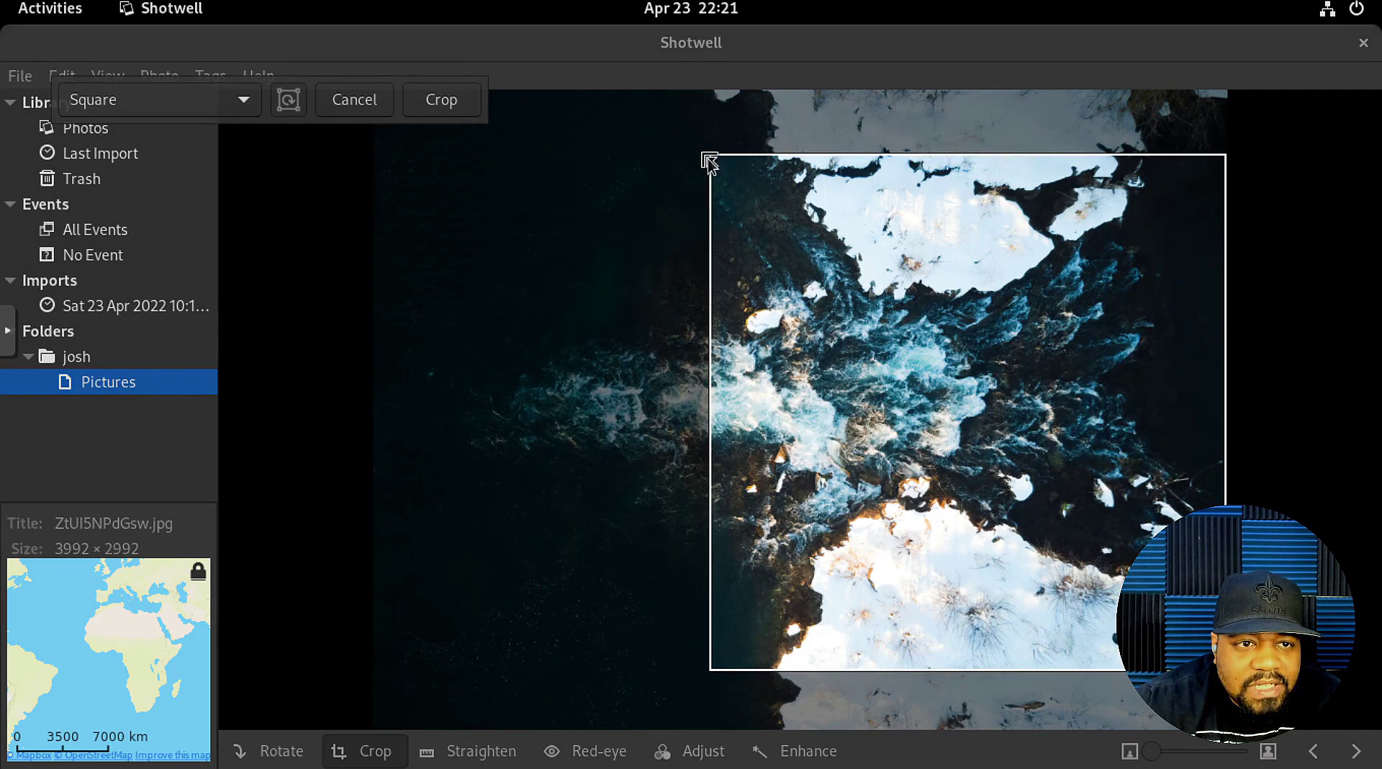
drag(706, 151, 887, 338)
drag(1128, 373, 905, 270)
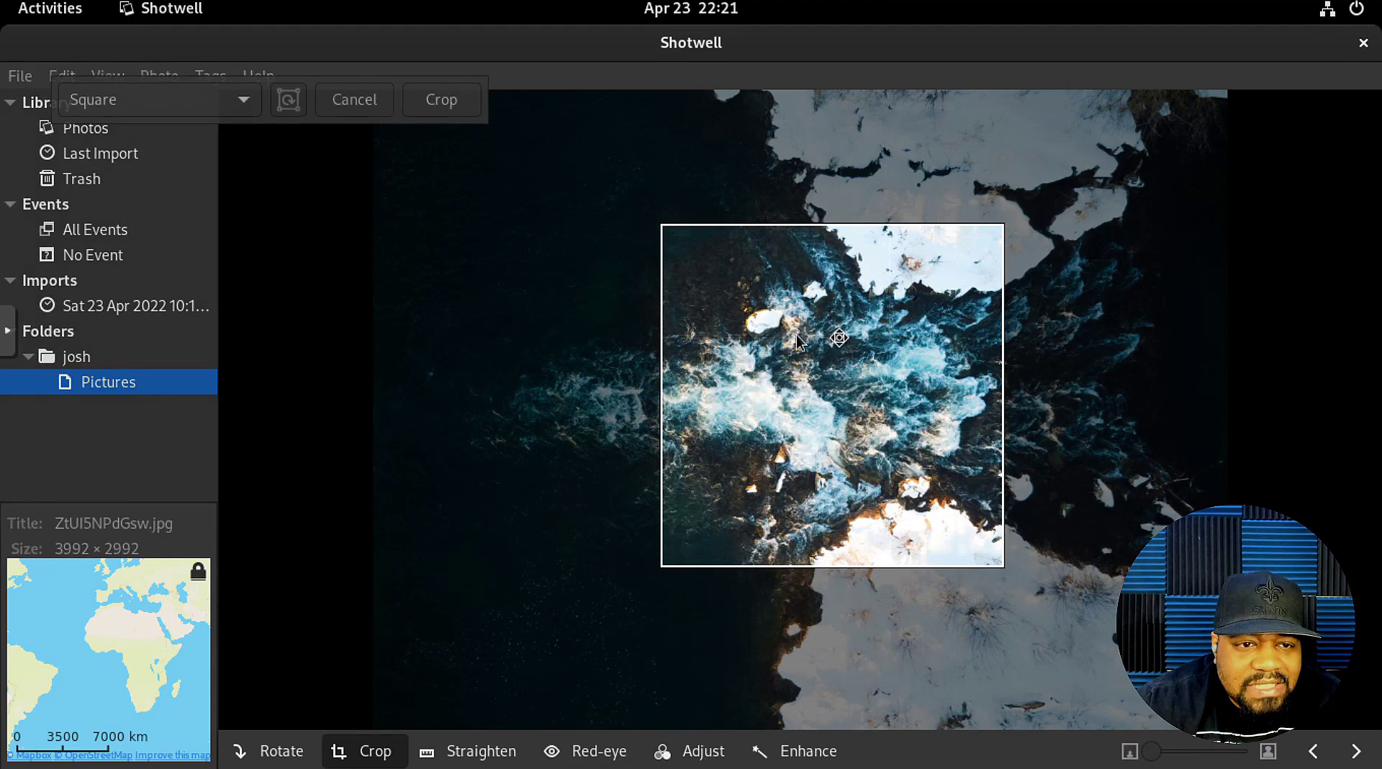
drag(660, 223, 589, 153)
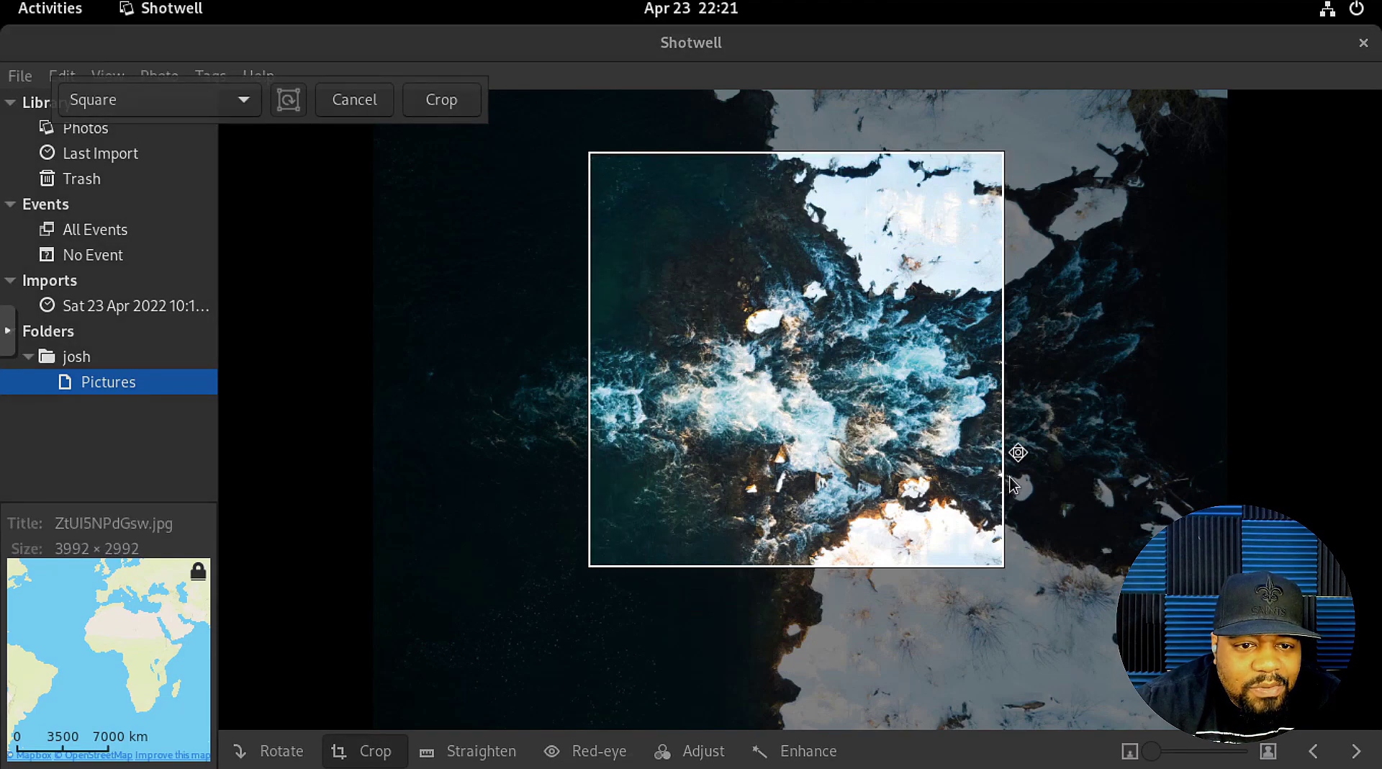
drag(1002, 574, 1117, 679)
drag(891, 476, 844, 458)
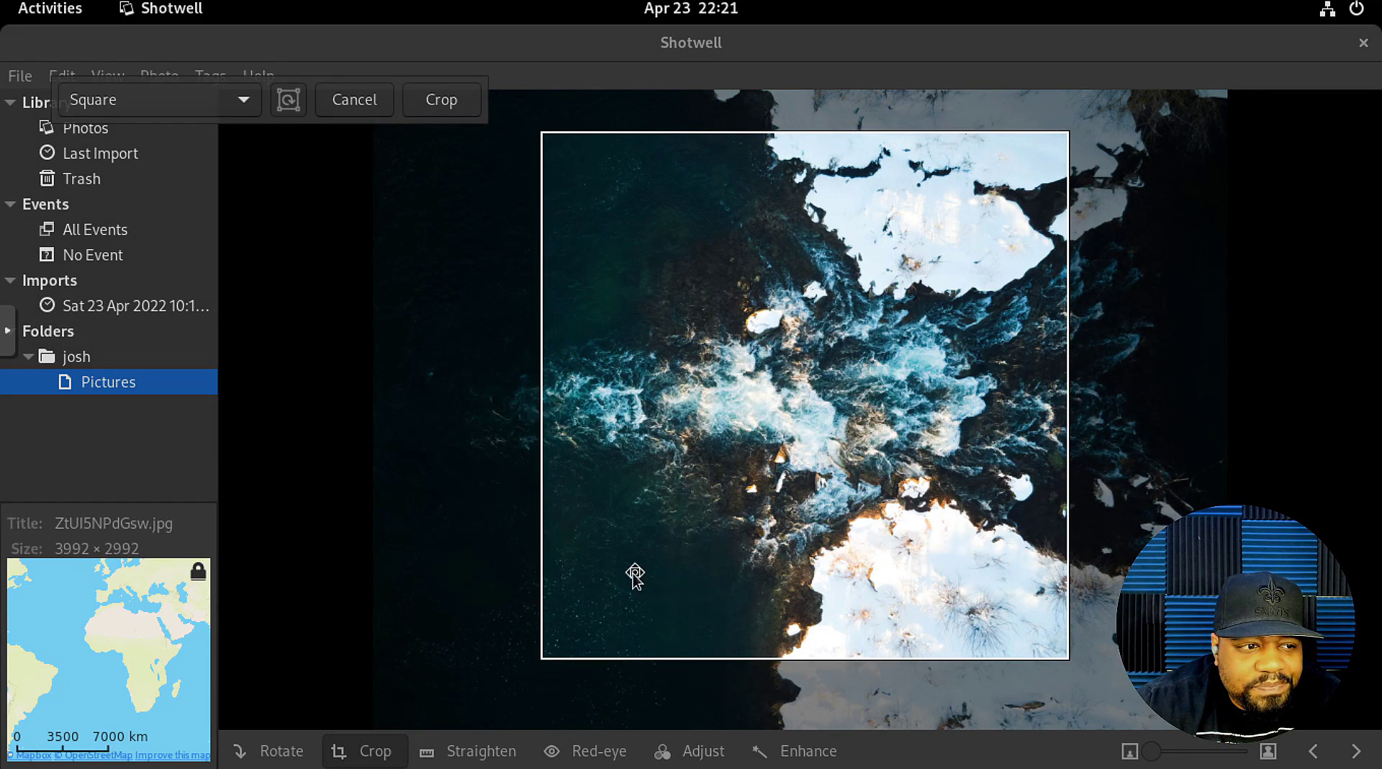
click(244, 100)
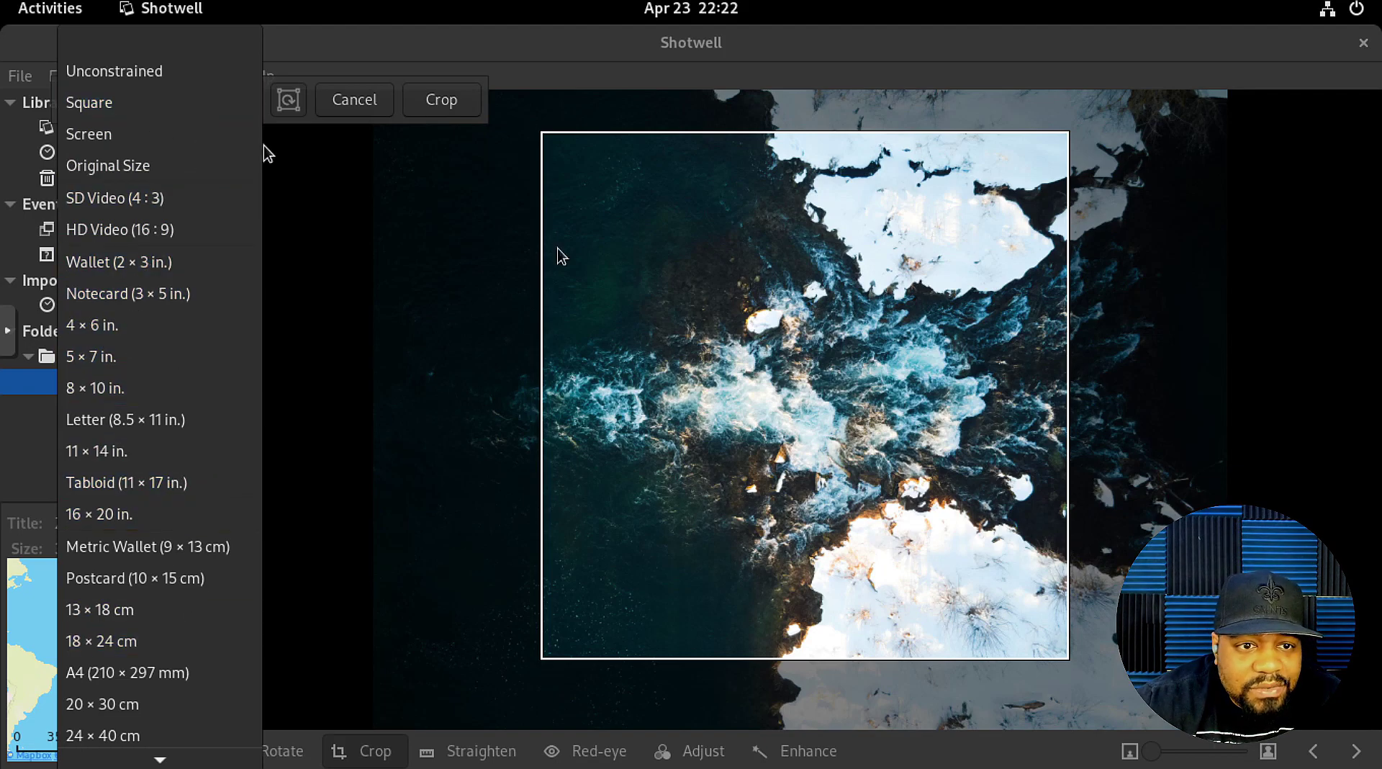
click(120, 106)
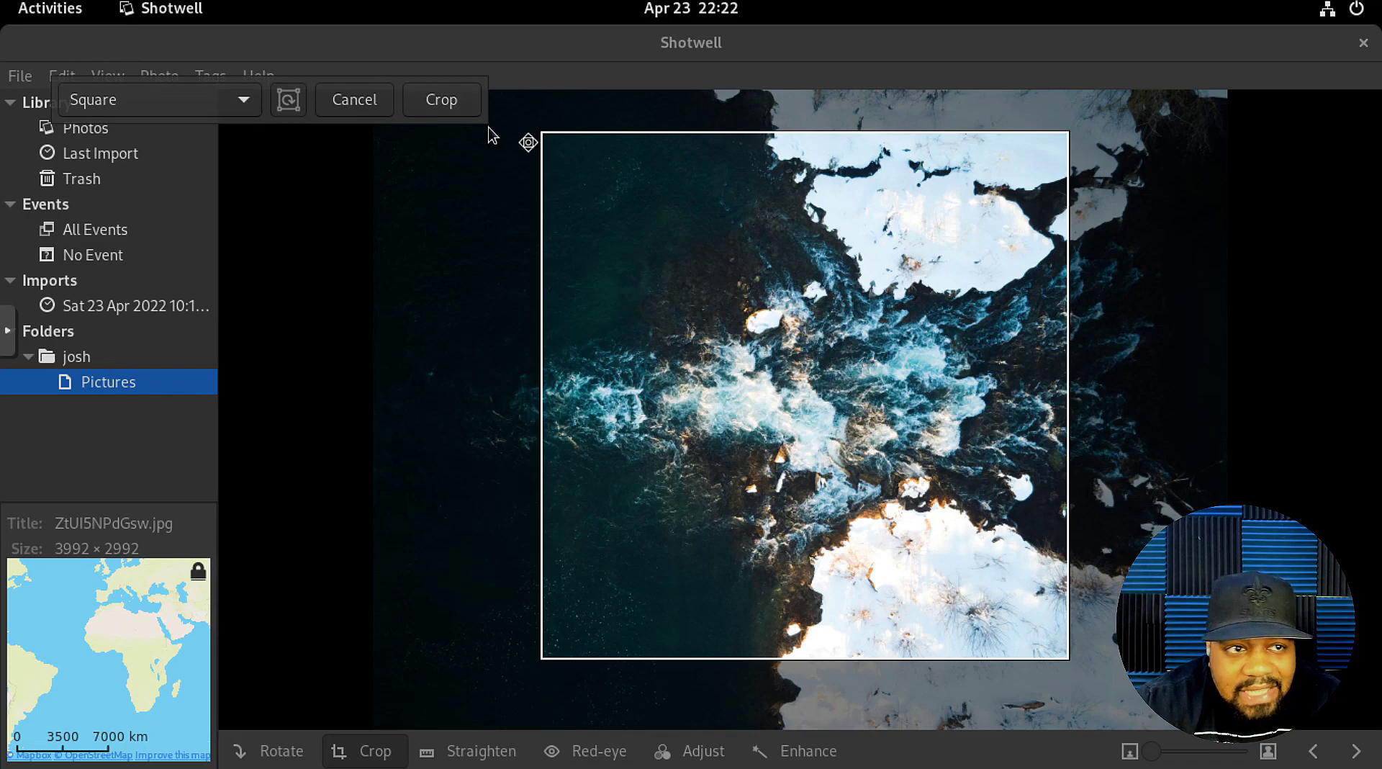
click(442, 100)
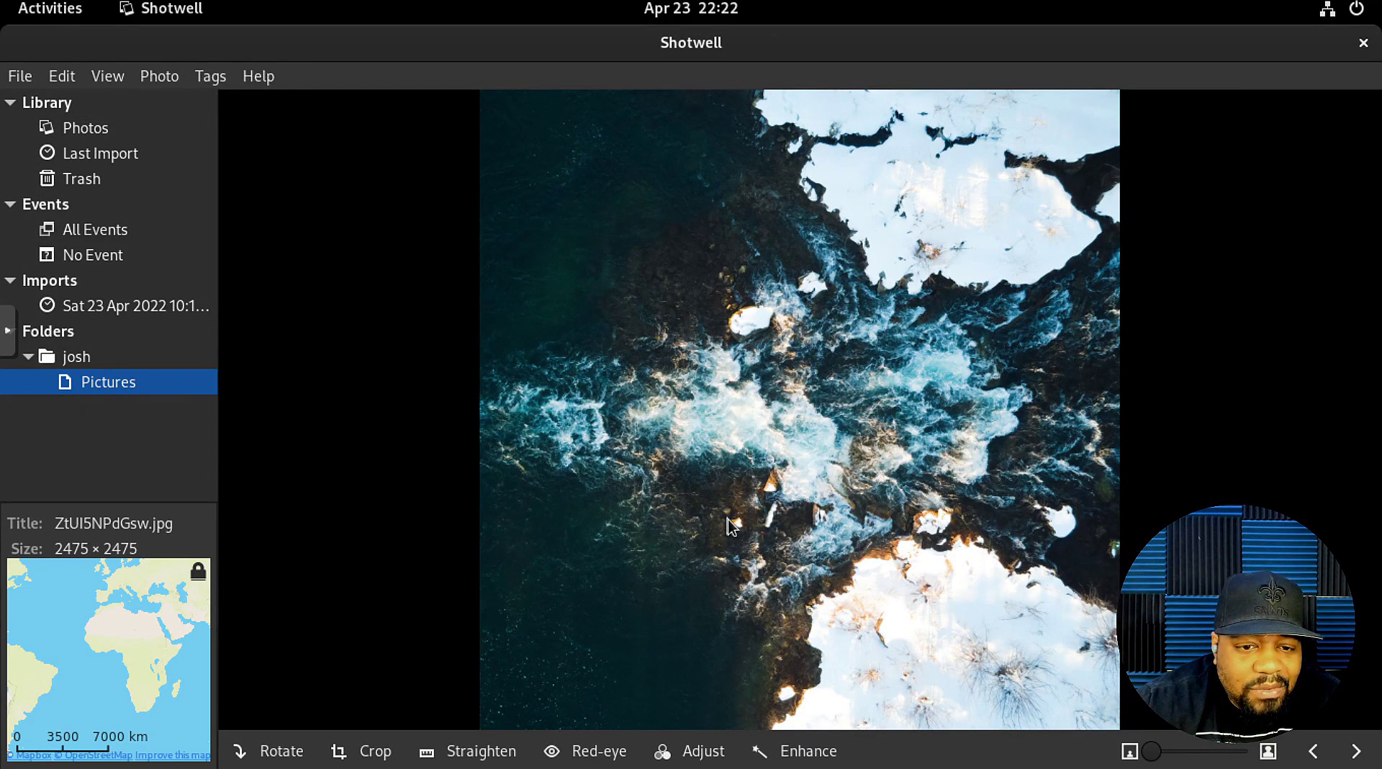
Revert the crop to the original 3992 × 2992, then try Straighten, reset to 0.0° and cancel.
right_click(762, 358)
click(870, 392)
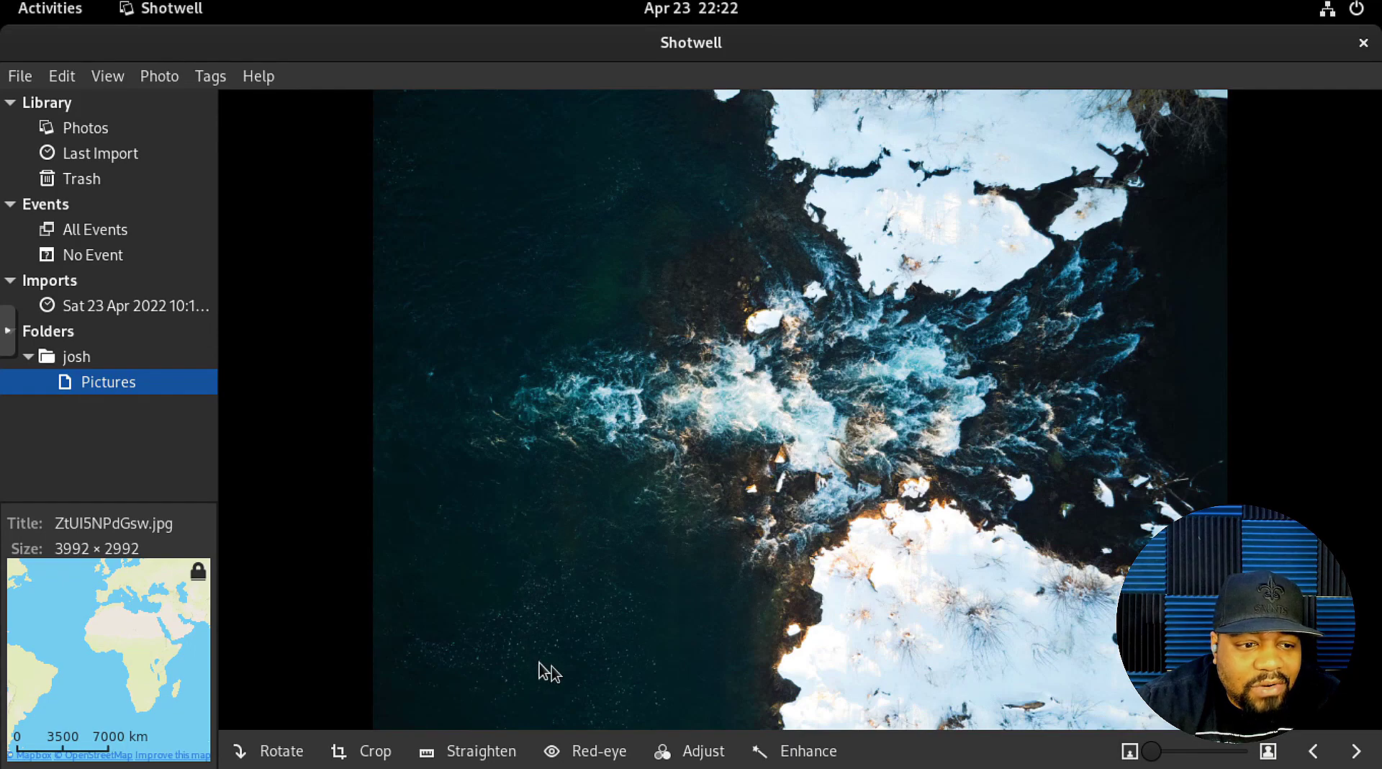
click(479, 754)
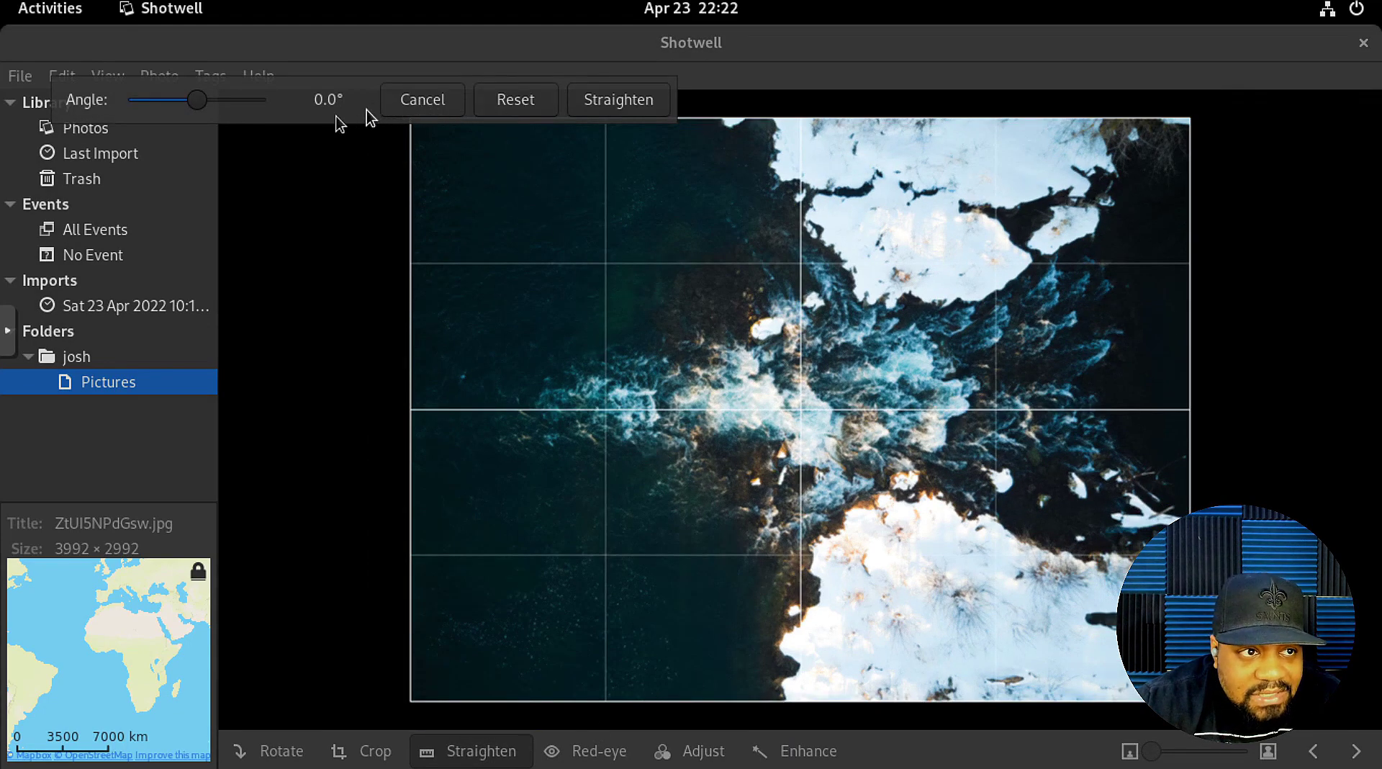
mouse_move(204, 101)
mouse_down()
mouse_move(276, 123)
mouse_move(133, 108)
mouse_move(221, 111)
mouse_up()
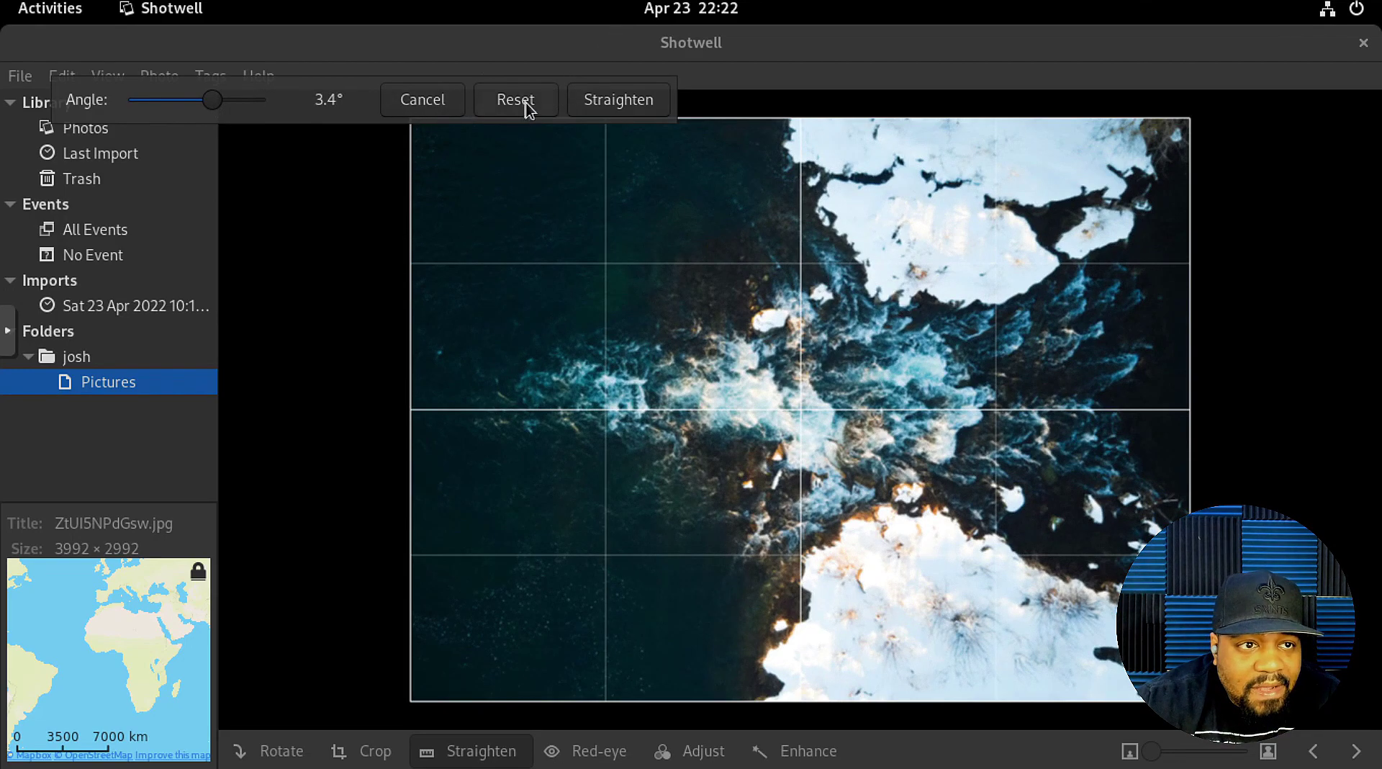
click(517, 102)
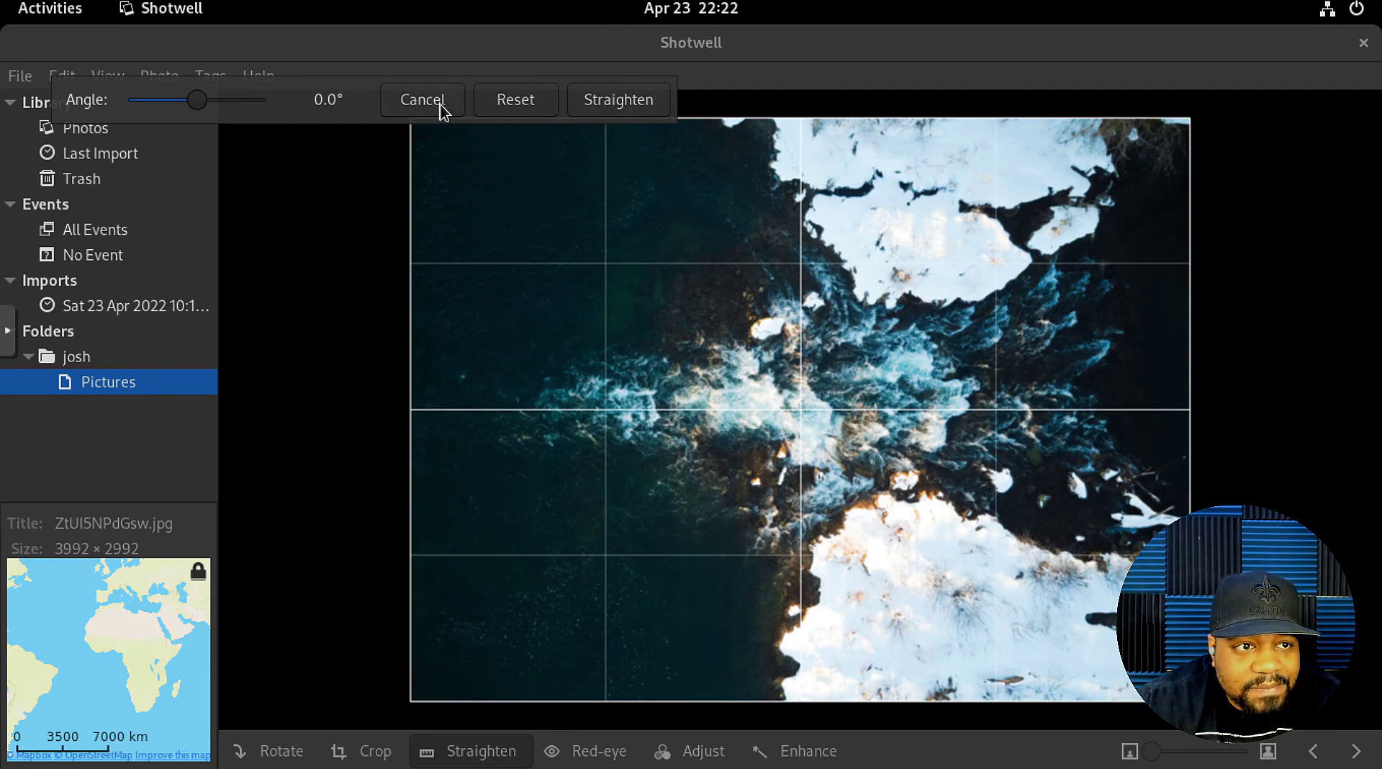
click(419, 109)
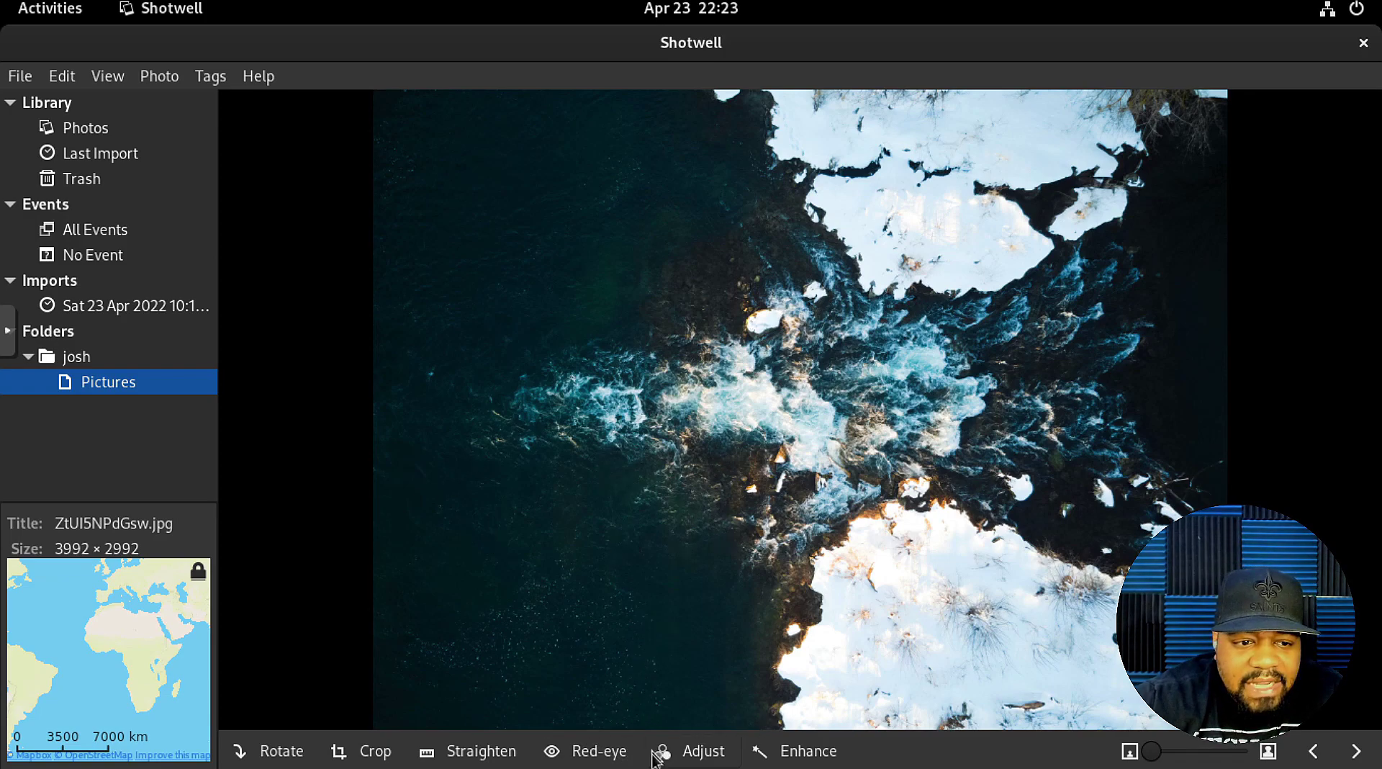
Cancel the Adjust sliders unchanged and go back to the Pictures thumbnail grid.
click(705, 752)
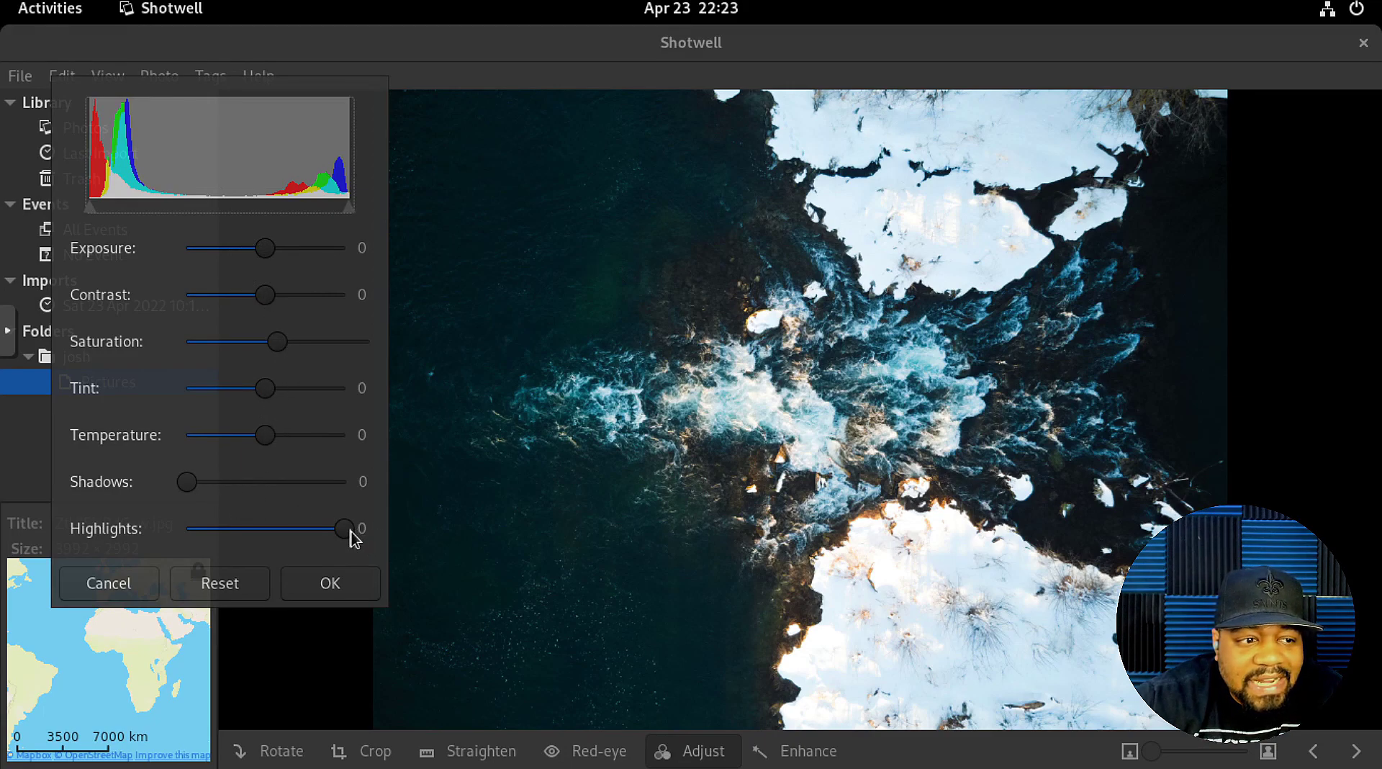
click(106, 587)
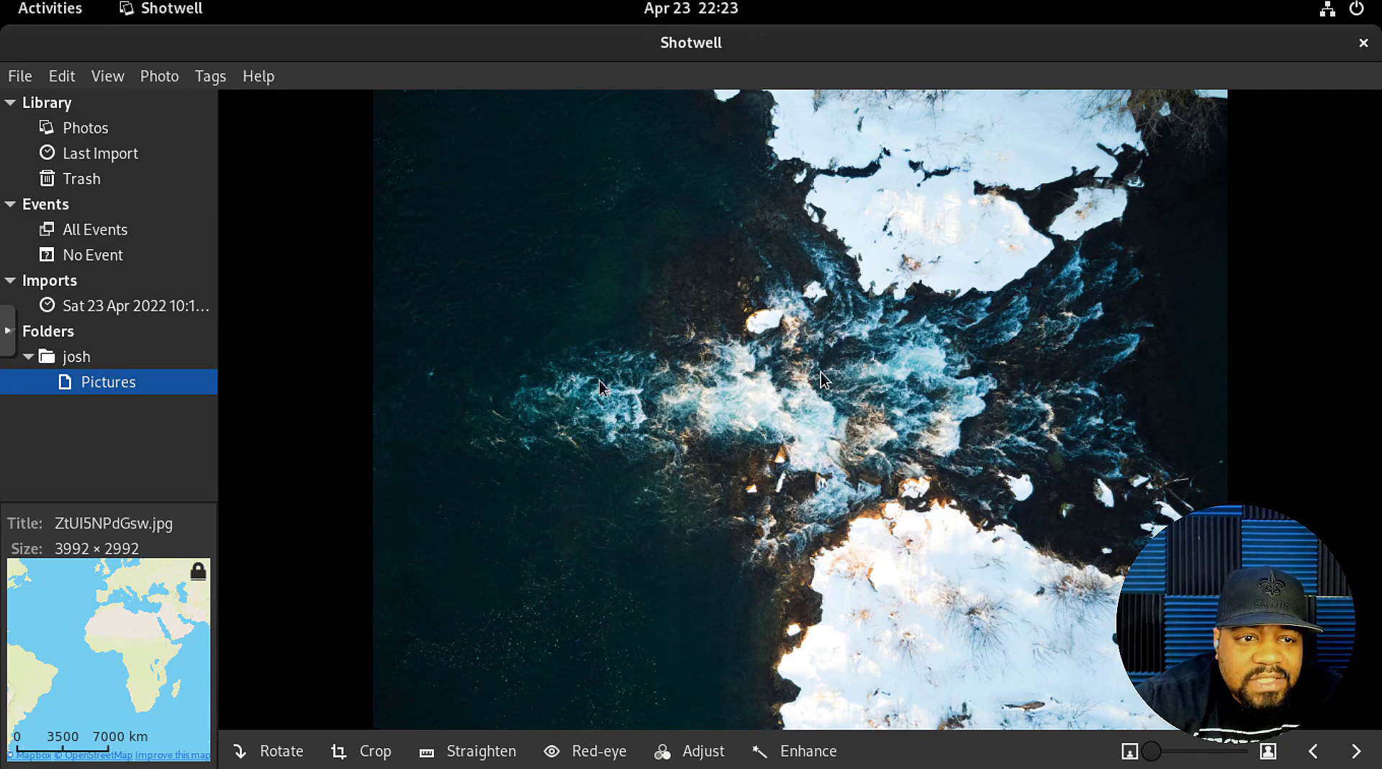
double_click(727, 371)
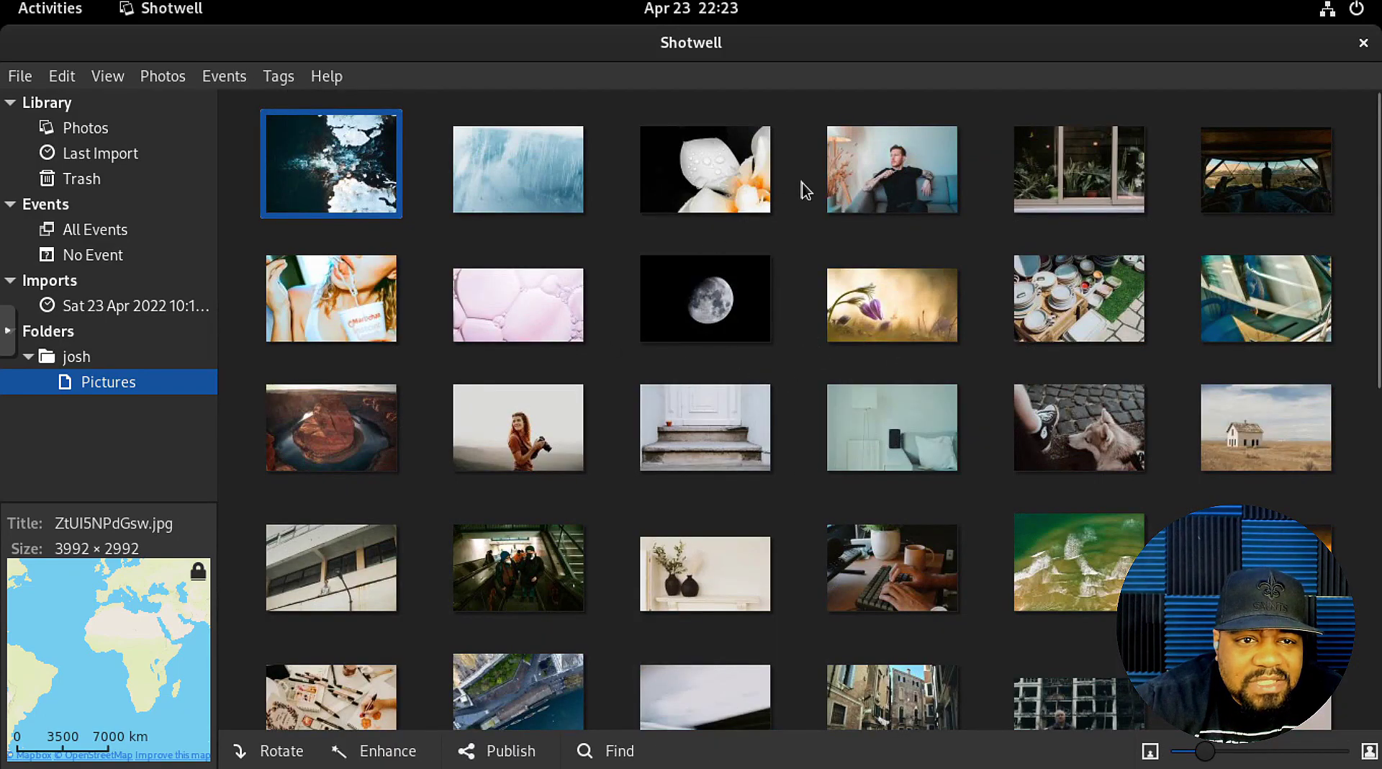
double_click(328, 441)
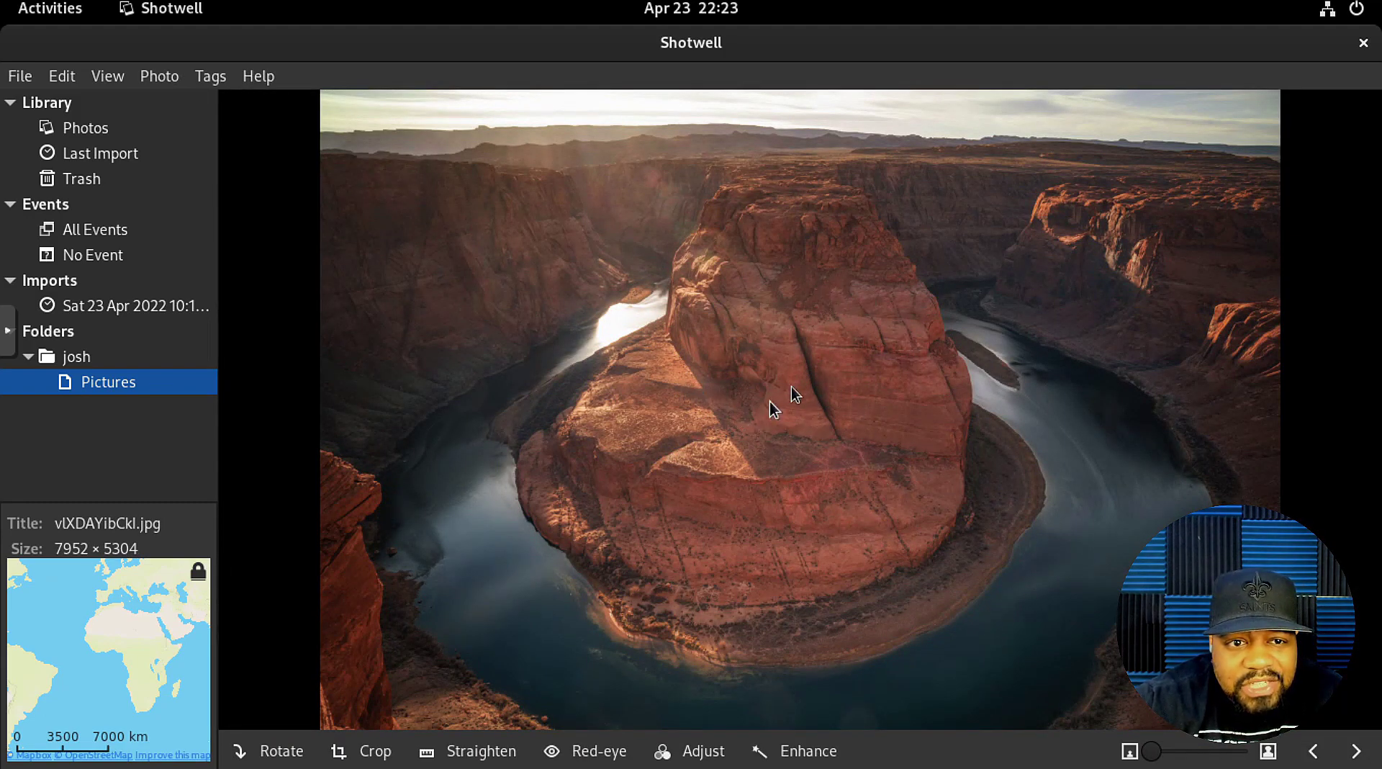
double_click(789, 404)
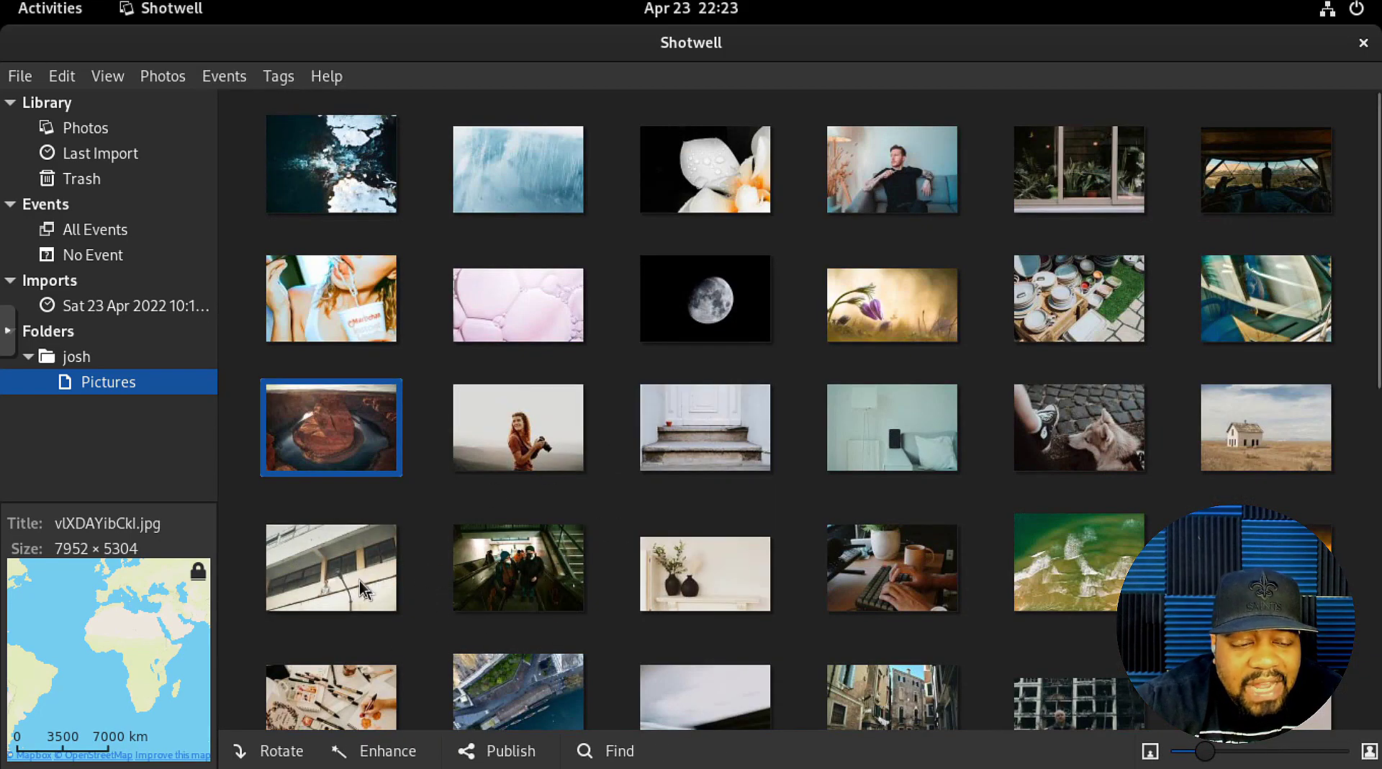
double_click(529, 579)
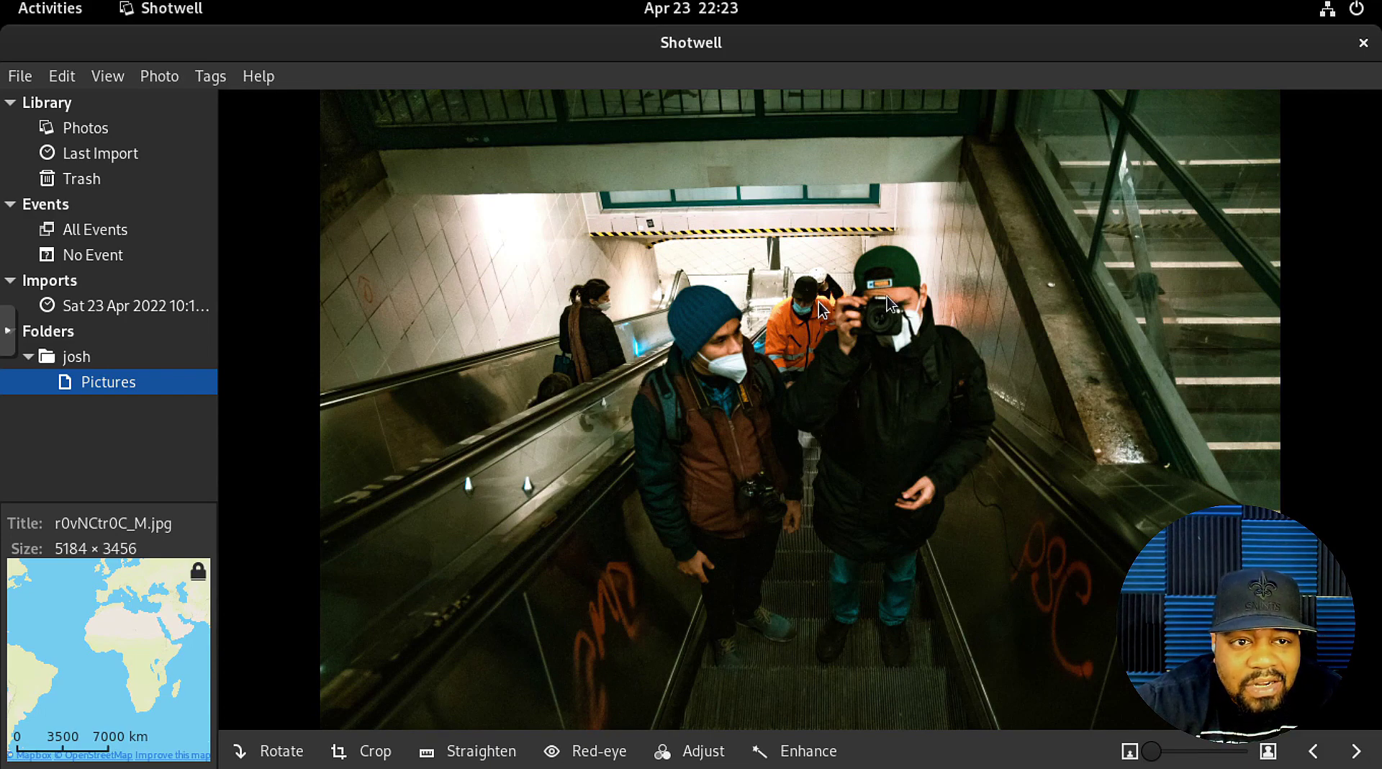
double_click(804, 408)
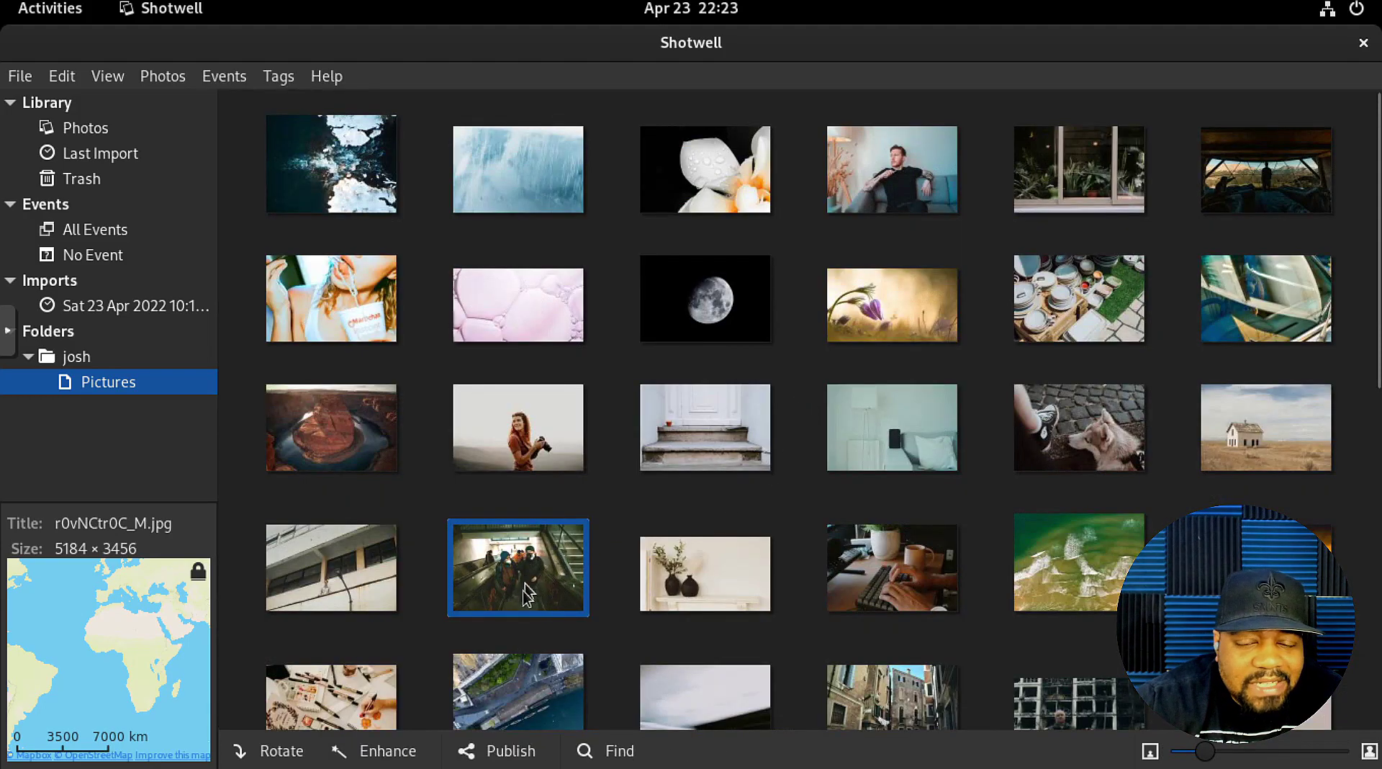
scroll(911, 453, down, 5)
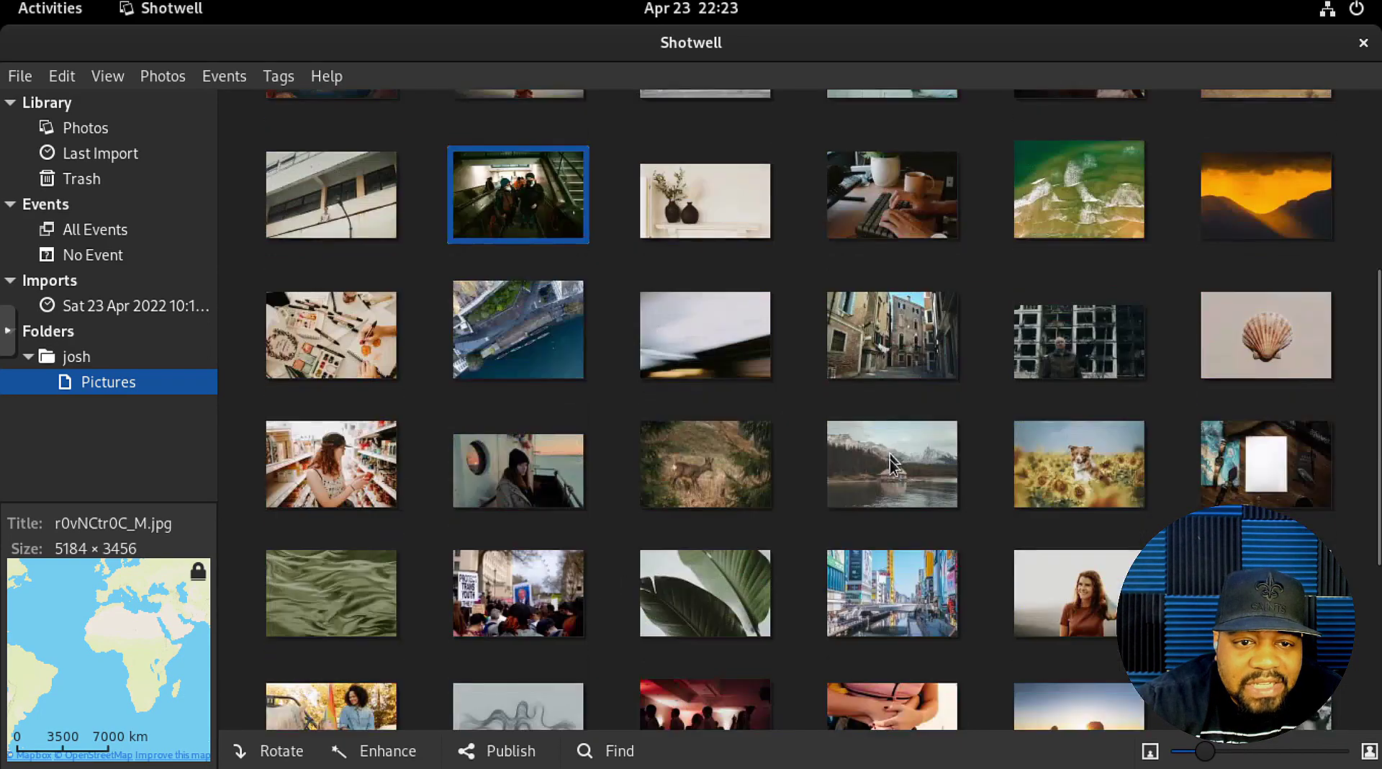
scroll(904, 457, up, 5)
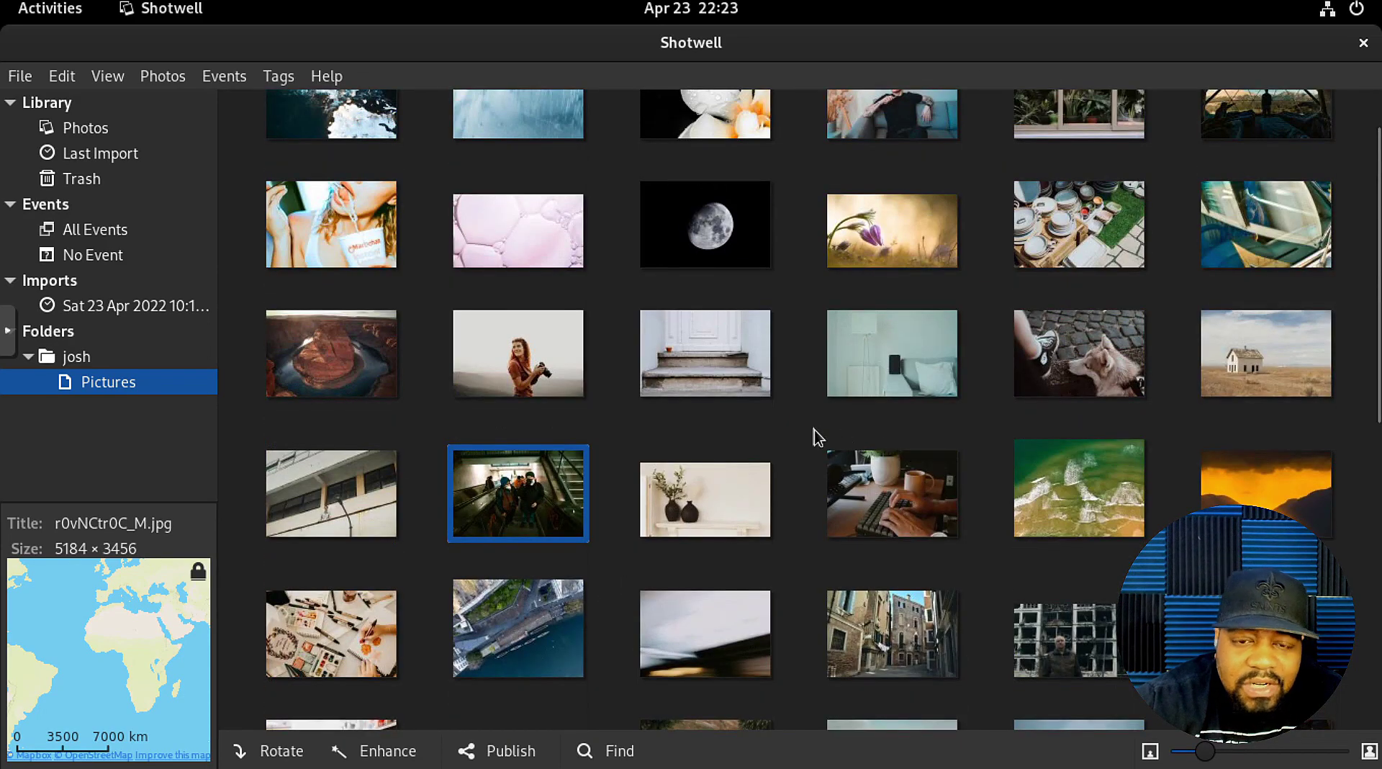
scroll(816, 436, down, 2)
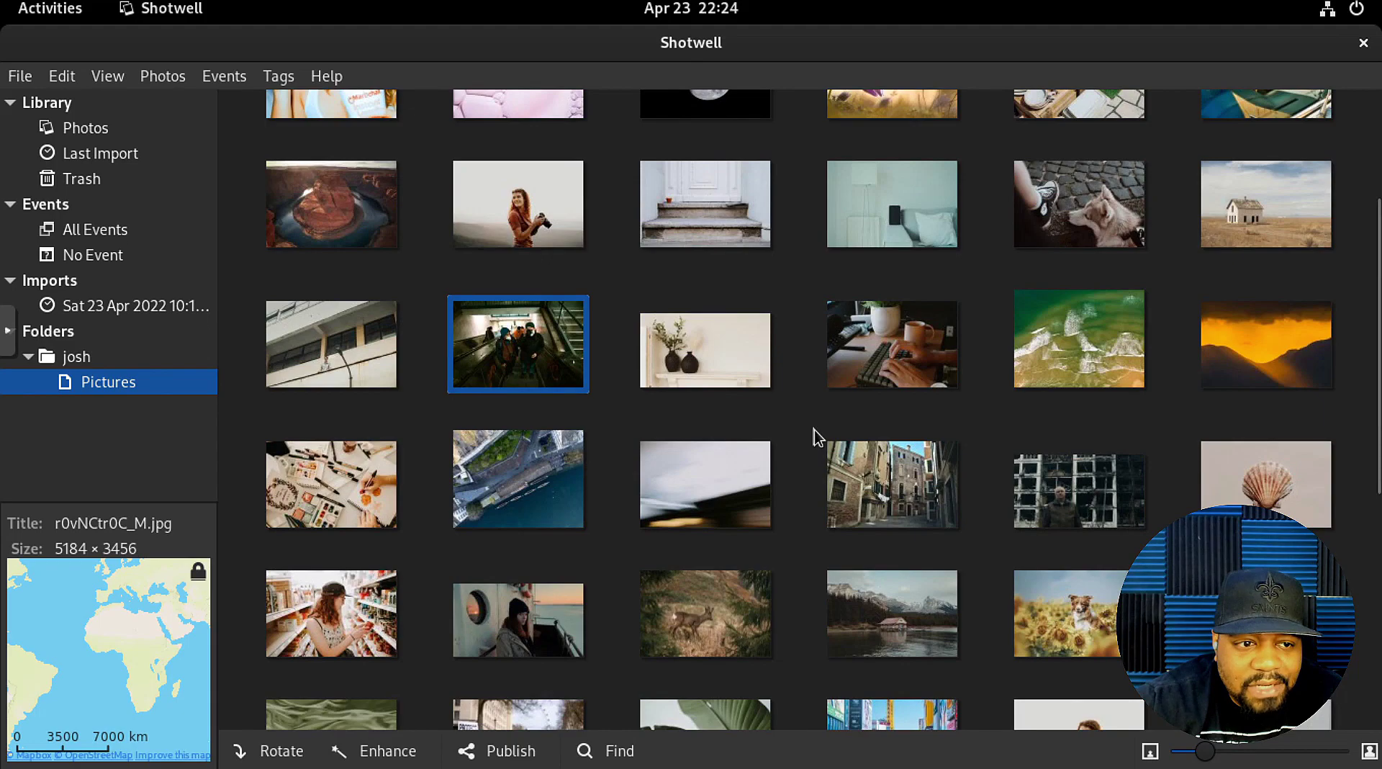